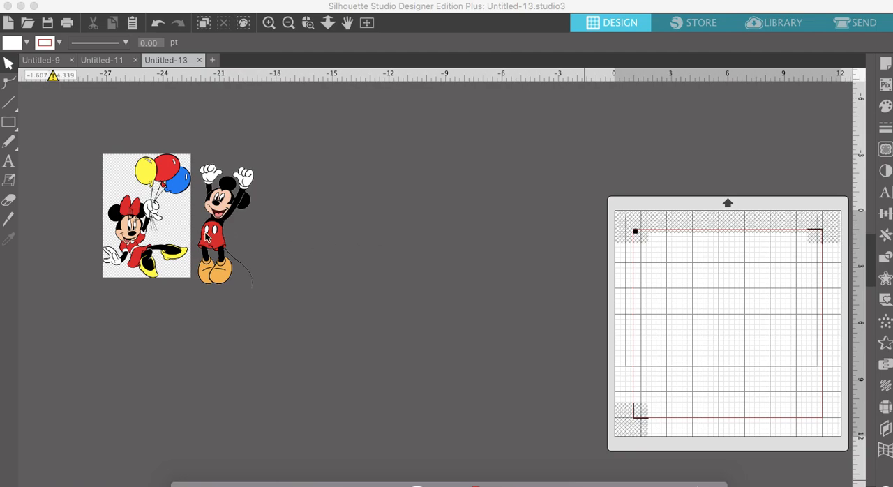
- Move the Mickey and Minnie images on the workspace so that Mickey stands well clear of Minnie
{"action": "left_click_drag", "start_coordinate": [206, 237], "coordinate": [243, 255]}
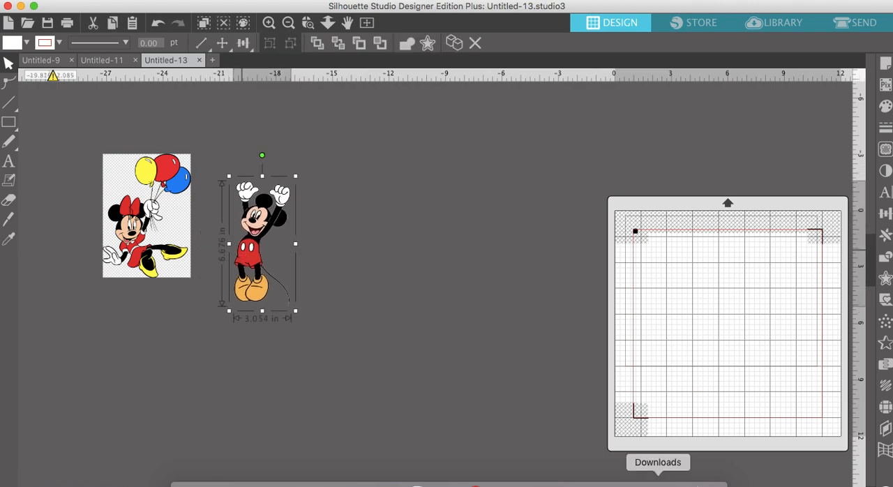
{"action": "left_click", "coordinate": [658, 483]}
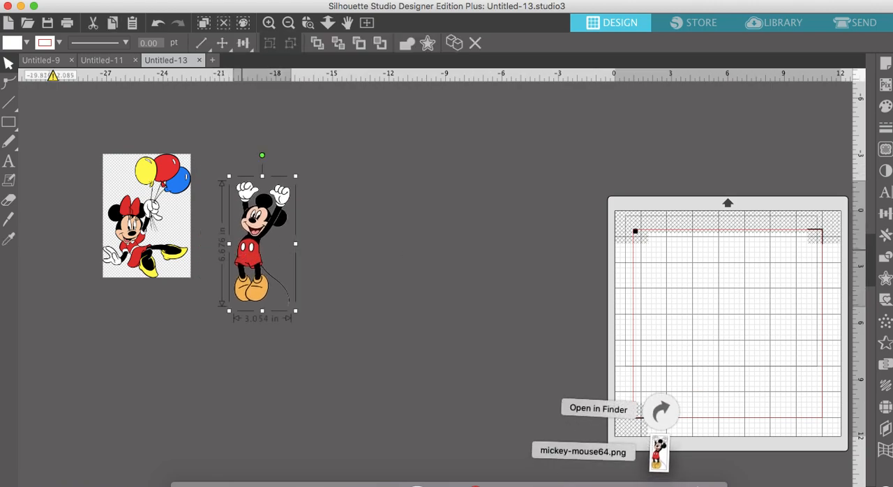
{"action": "left_click", "coordinate": [676, 432]}
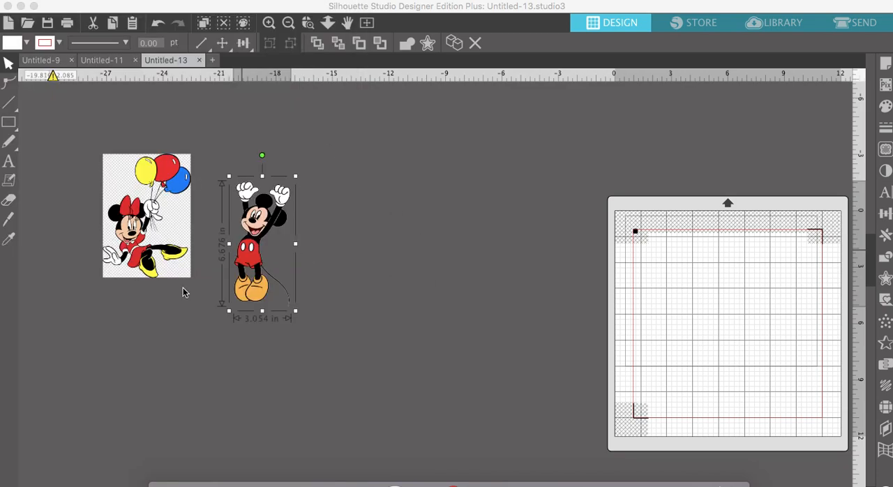
{"action": "left_click_drag", "start_coordinate": [159, 187], "coordinate": [189, 213]}
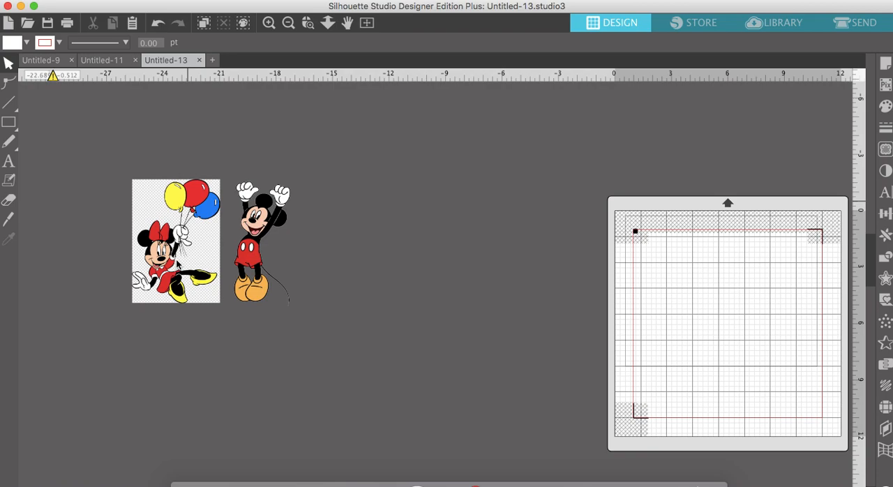
{"action": "left_click_drag", "start_coordinate": [248, 252], "coordinate": [315, 249]}
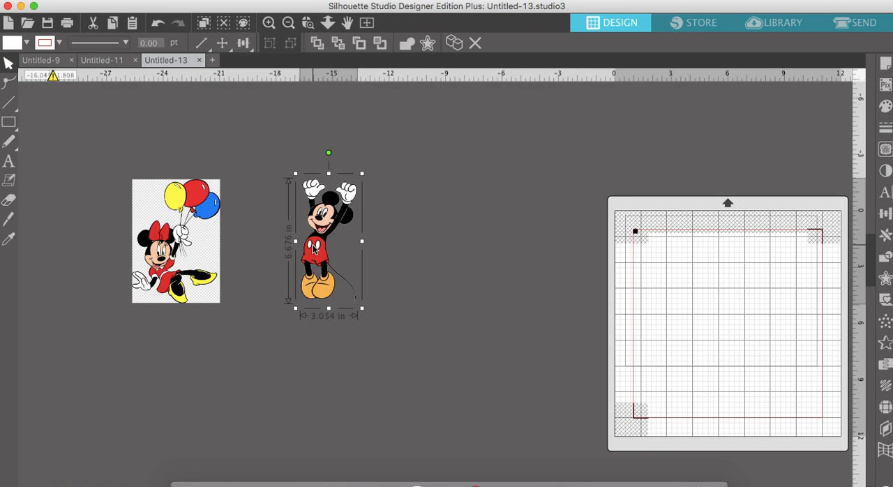
- Select a trace area that encloses the whole Mickey image
{"action": "scroll", "coordinate": [441, 226], "scroll_direction": "right", "scroll_amount": 2}
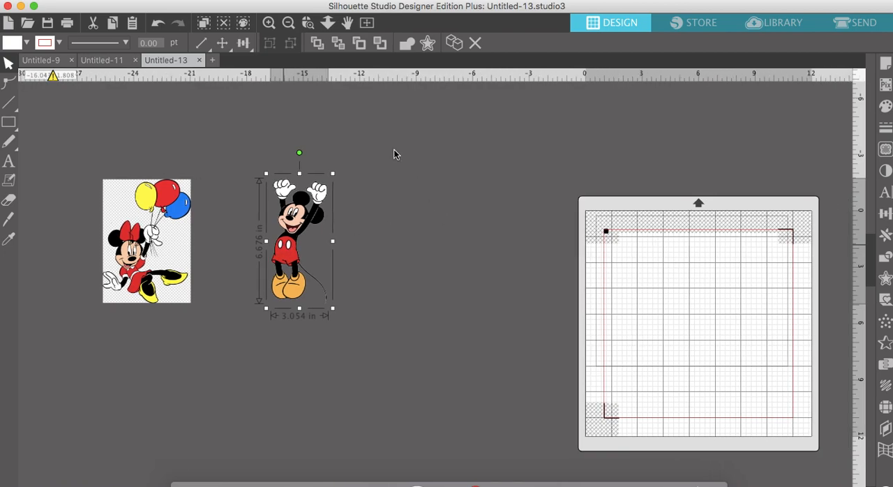
{"action": "left_click", "coordinate": [269, 23]}
{"action": "left_click", "coordinate": [269, 23]}
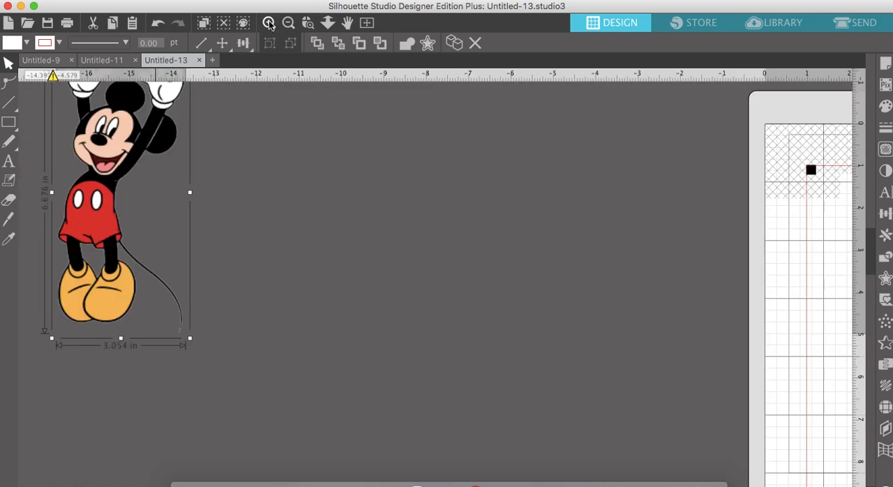
{"action": "scroll", "coordinate": [268, 123], "scroll_direction": "up", "scroll_amount": 3}
{"action": "scroll", "coordinate": [269, 123], "scroll_direction": "left", "scroll_amount": 2}
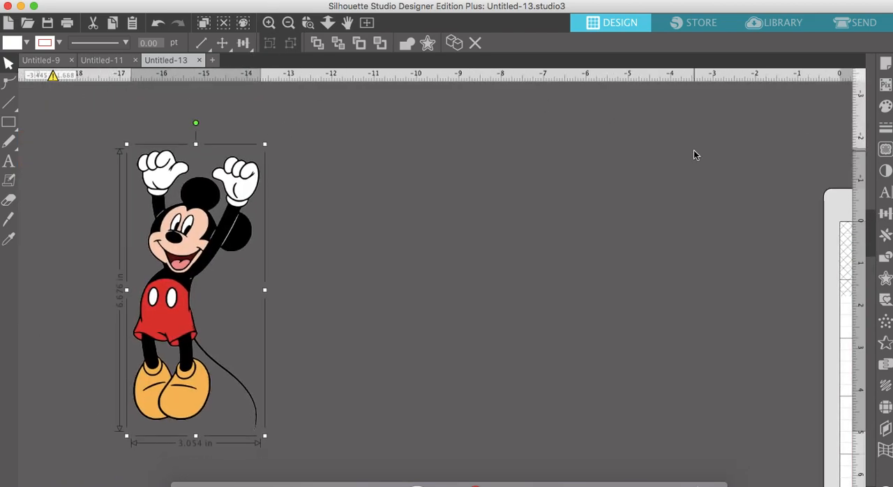
{"action": "left_click", "coordinate": [886, 151]}
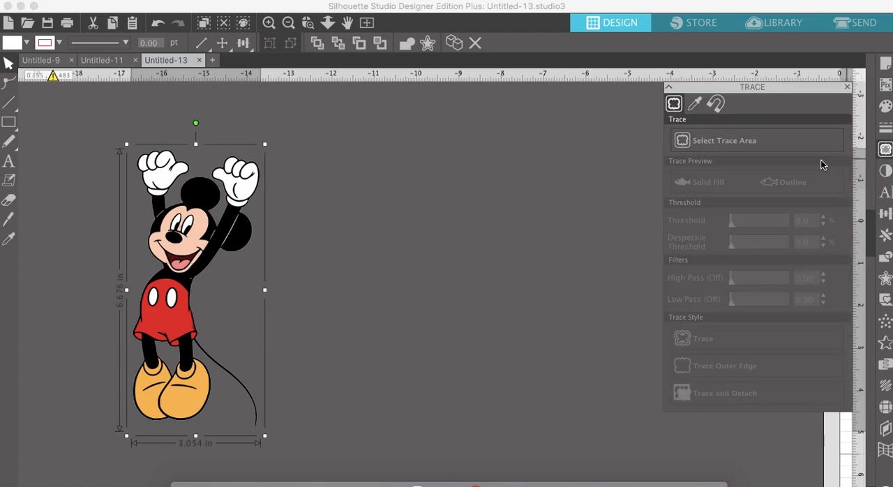
{"action": "left_click", "coordinate": [772, 144]}
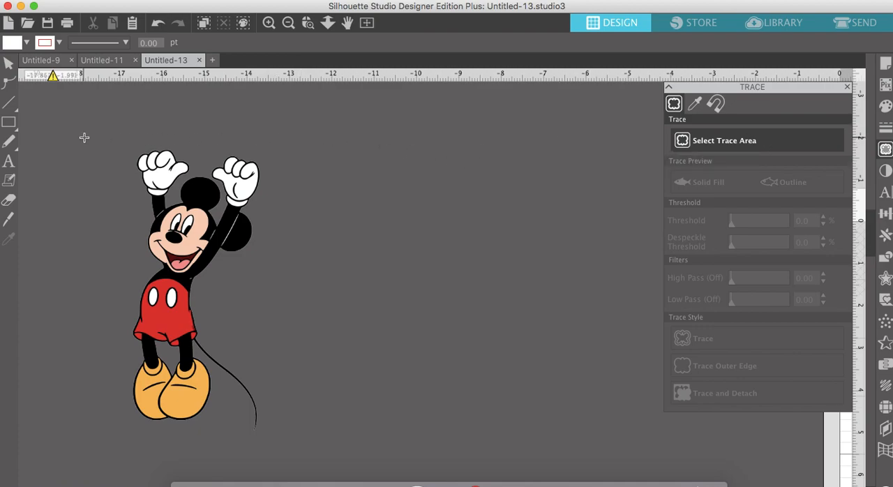
{"action": "mouse_move", "coordinate": [74, 126]}
{"action": "left_mouse_down"}
{"action": "mouse_move", "coordinate": [351, 417]}
{"action": "mouse_move", "coordinate": [351, 442]}
{"action": "left_mouse_up"}
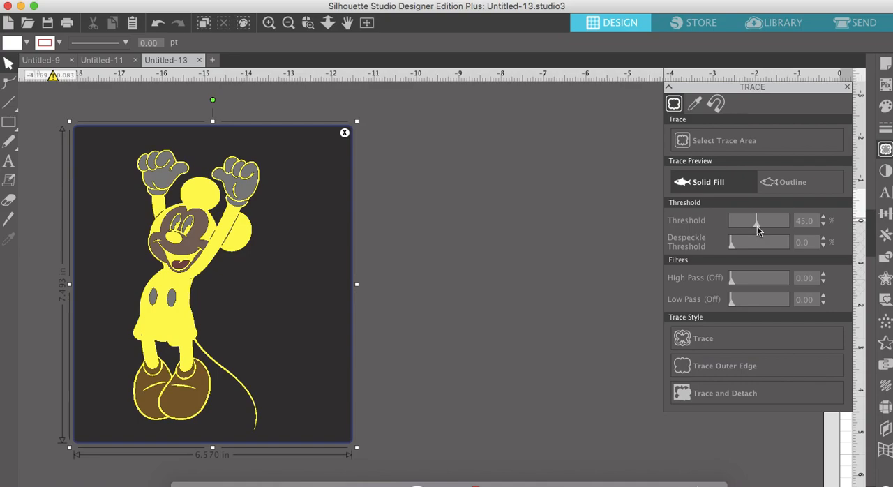
- Lower the trace threshold to 12% for the Mickey image
{"action": "left_click_drag", "start_coordinate": [758, 225], "coordinate": [748, 225]}
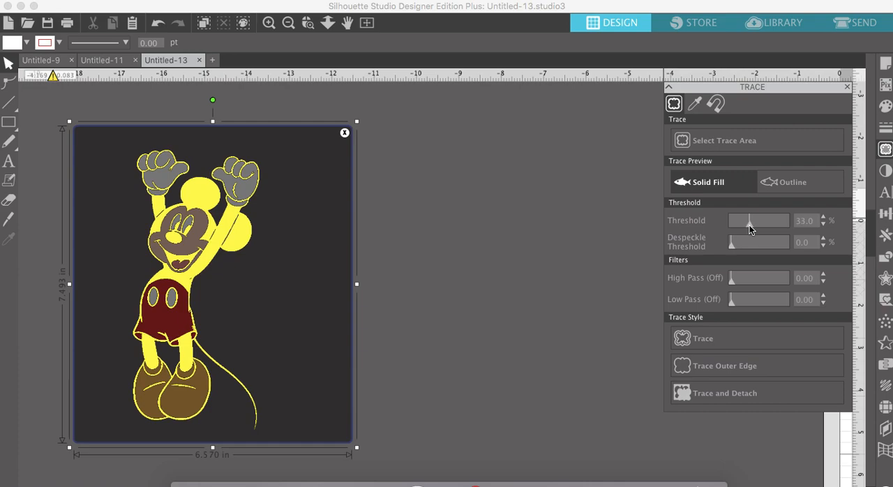
{"action": "left_click_drag", "start_coordinate": [749, 226], "coordinate": [746, 225]}
{"action": "left_click_drag", "start_coordinate": [745, 226], "coordinate": [742, 225]}
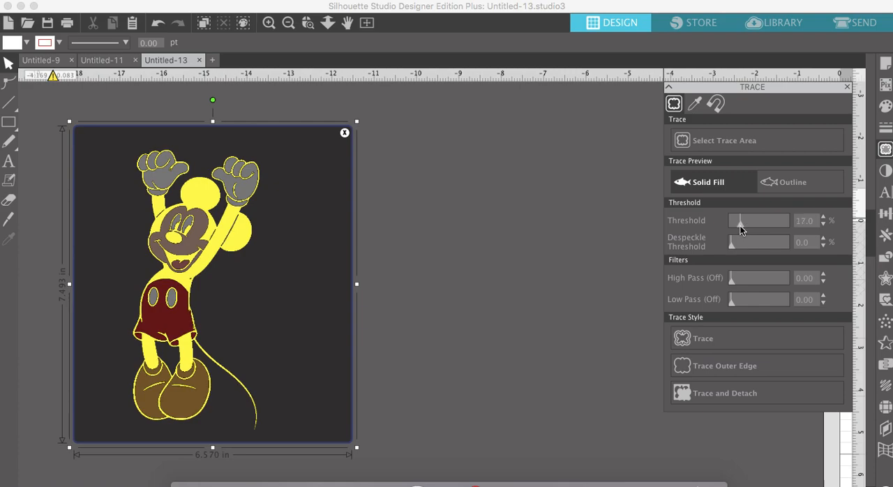
{"action": "left_click_drag", "start_coordinate": [738, 230], "coordinate": [738, 230]}
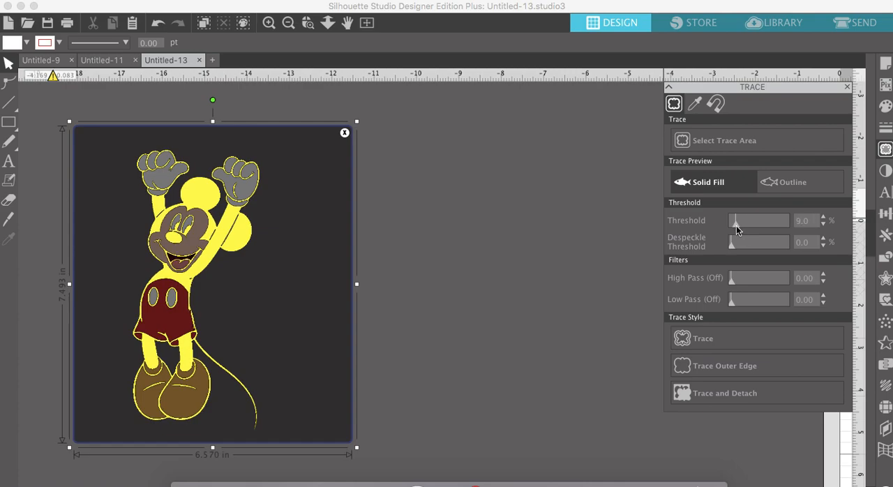
{"action": "left_click_drag", "start_coordinate": [737, 231], "coordinate": [738, 230]}
- Trace the Mickey image with the Trace style and move the original picture off the traced outline to sit beside it
{"action": "left_click", "coordinate": [269, 23]}
{"action": "scroll", "coordinate": [193, 225], "scroll_direction": "left", "scroll_amount": 3}
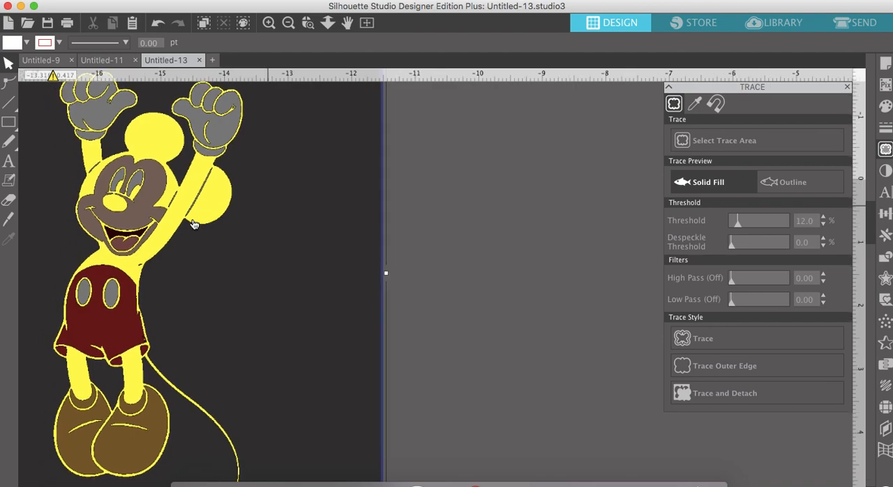
{"action": "scroll", "coordinate": [193, 225], "scroll_direction": "left", "scroll_amount": 2}
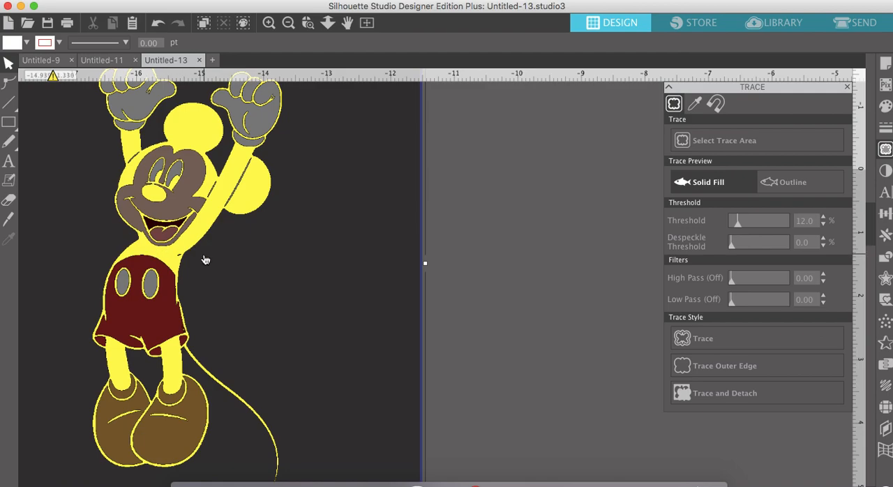
{"action": "scroll", "coordinate": [243, 238], "scroll_direction": "up", "scroll_amount": 2}
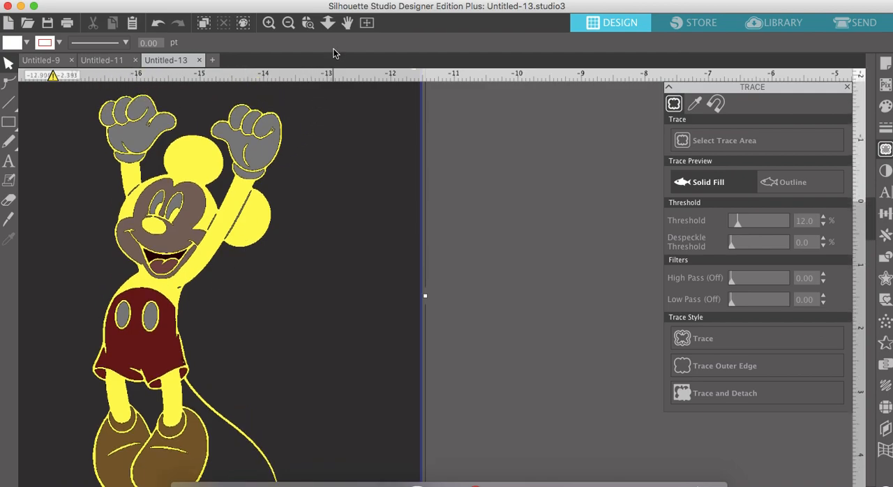
{"action": "left_click", "coordinate": [288, 23]}
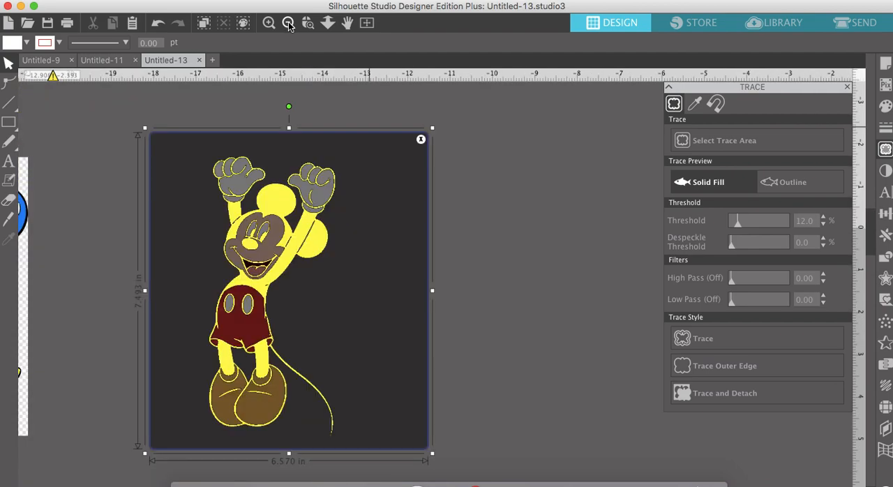
{"action": "left_click", "coordinate": [695, 335]}
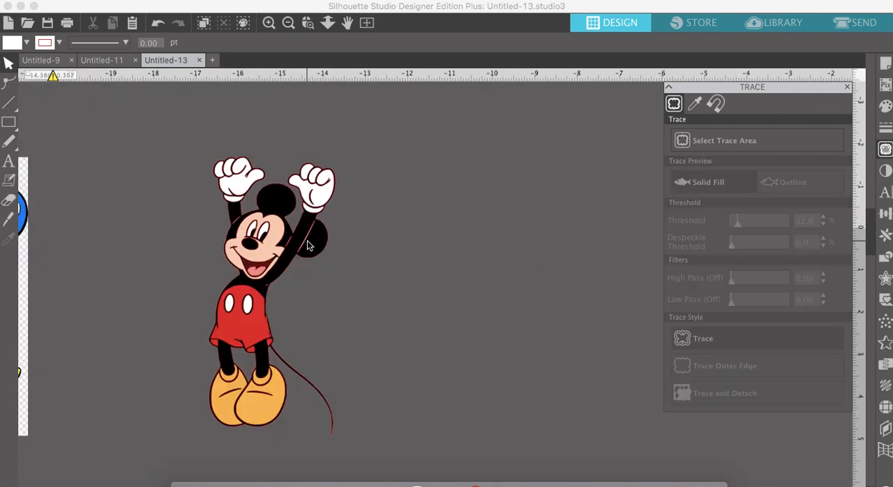
{"action": "mouse_move", "coordinate": [309, 245]}
{"action": "left_mouse_down"}
{"action": "mouse_move", "coordinate": [499, 252]}
{"action": "mouse_move", "coordinate": [474, 242]}
{"action": "mouse_move", "coordinate": [462, 255]}
{"action": "left_mouse_up"}
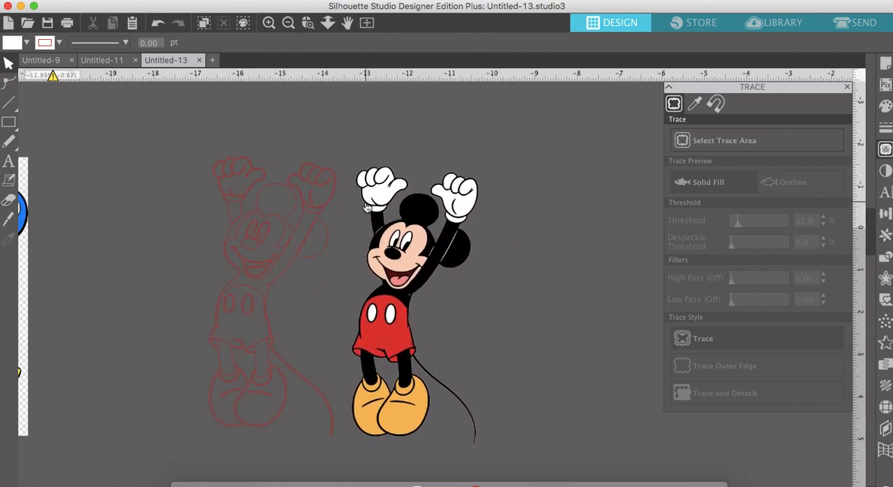
- Fill the traced Mickey outline with black and release its compound path into separate shapes
{"action": "left_click", "coordinate": [316, 183]}
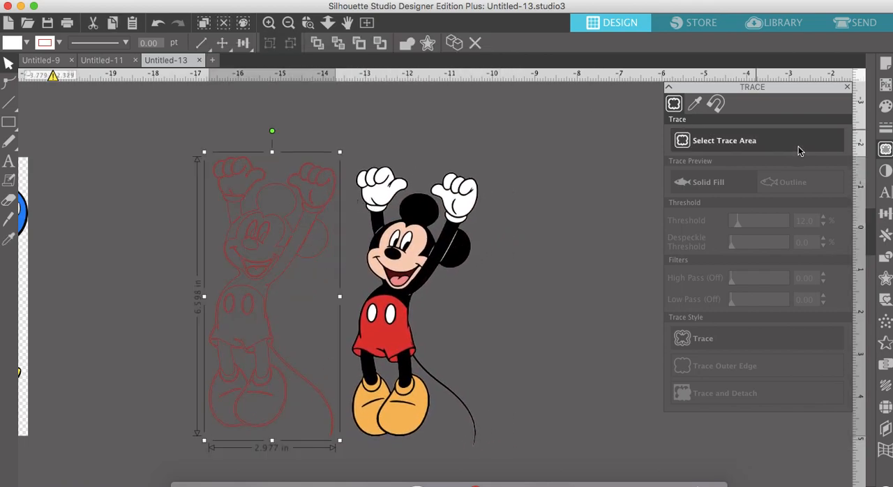
{"action": "left_click", "coordinate": [885, 107]}
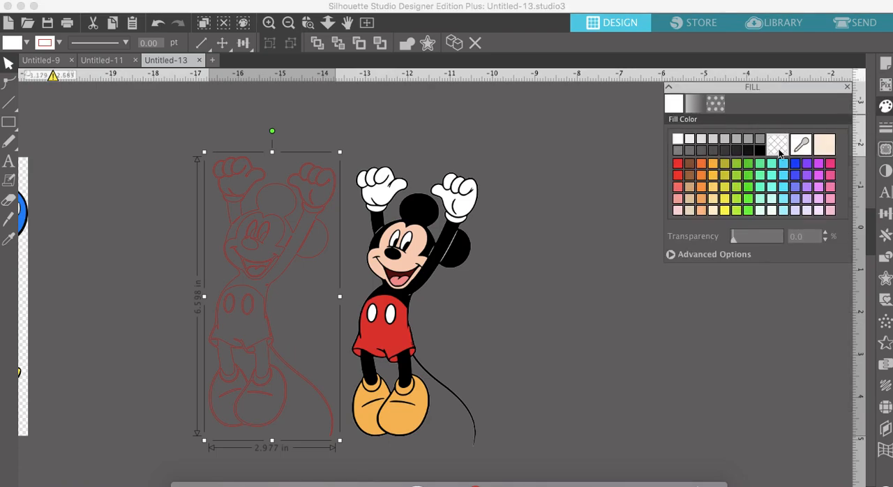
{"action": "left_click", "coordinate": [761, 151]}
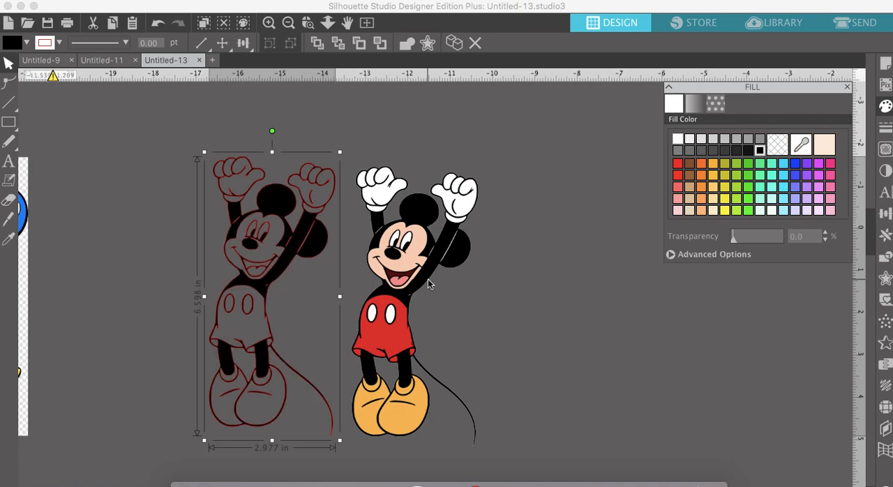
{"action": "right_click", "coordinate": [248, 233]}
{"action": "left_click", "coordinate": [287, 460]}
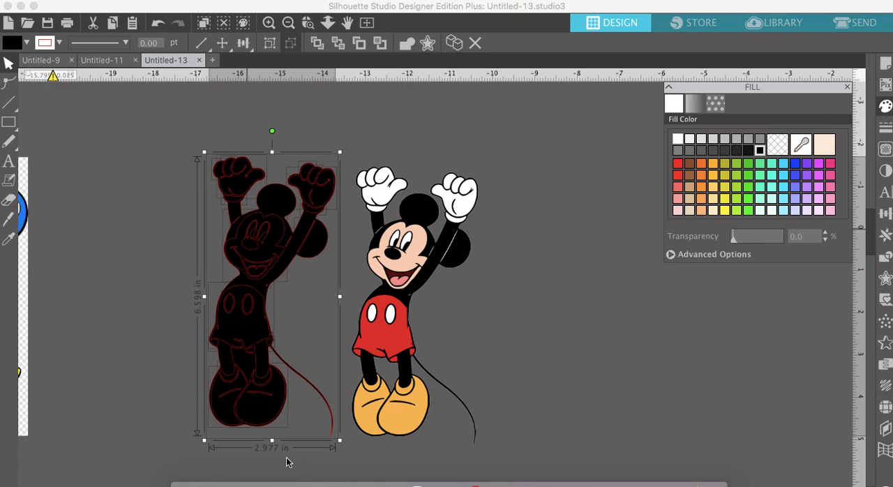
- Fill the palm and finger shapes of the traced glove nearest the original picture with white
{"action": "left_click_drag", "start_coordinate": [476, 376], "coordinate": [307, 303]}
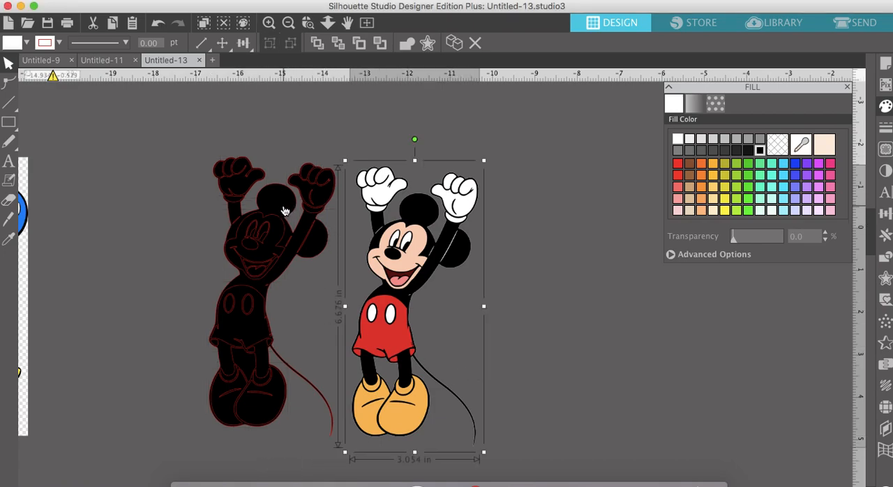
{"action": "left_click", "coordinate": [270, 23]}
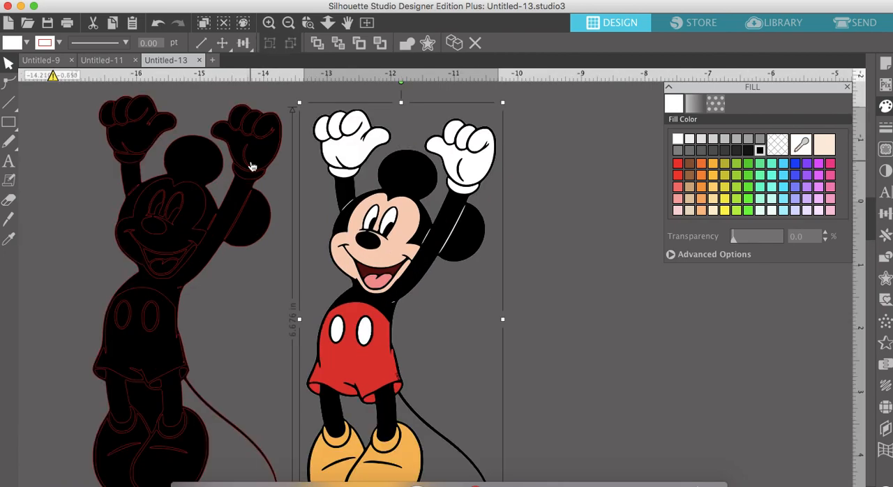
{"action": "scroll", "coordinate": [252, 166], "scroll_direction": "left", "scroll_amount": 5}
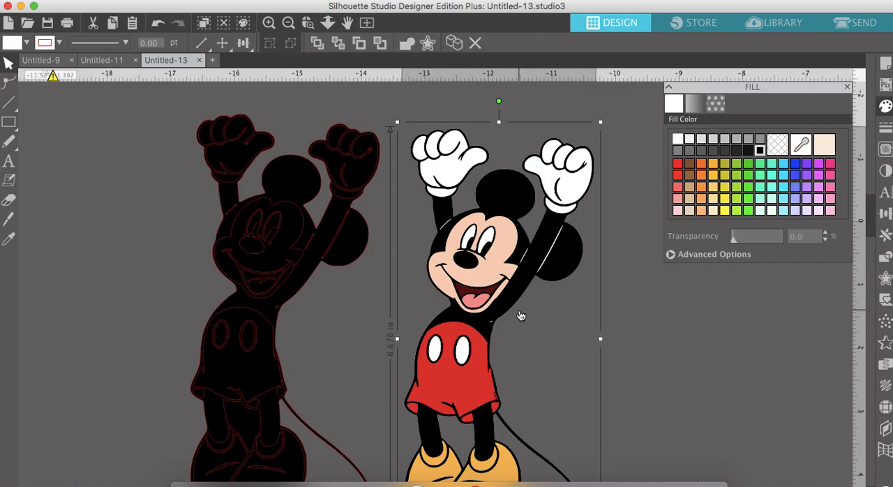
{"action": "left_click", "coordinate": [368, 179]}
{"action": "left_click", "coordinate": [677, 141]}
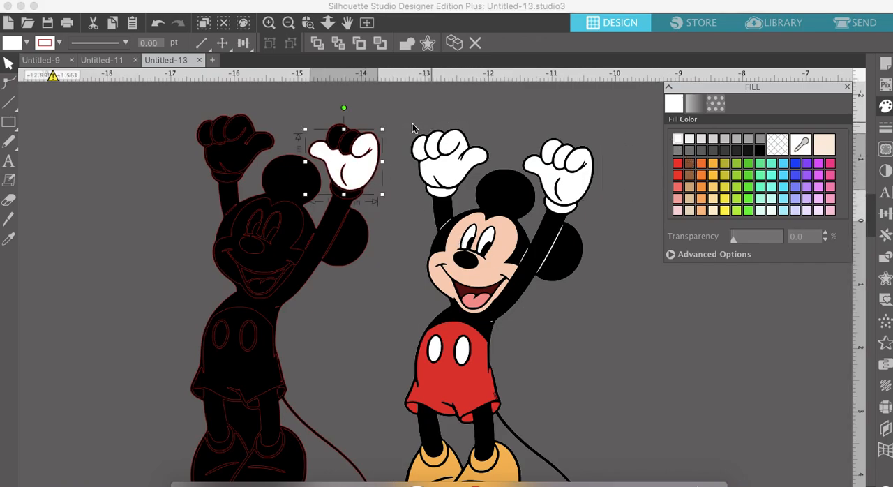
{"action": "left_click", "coordinate": [353, 142]}
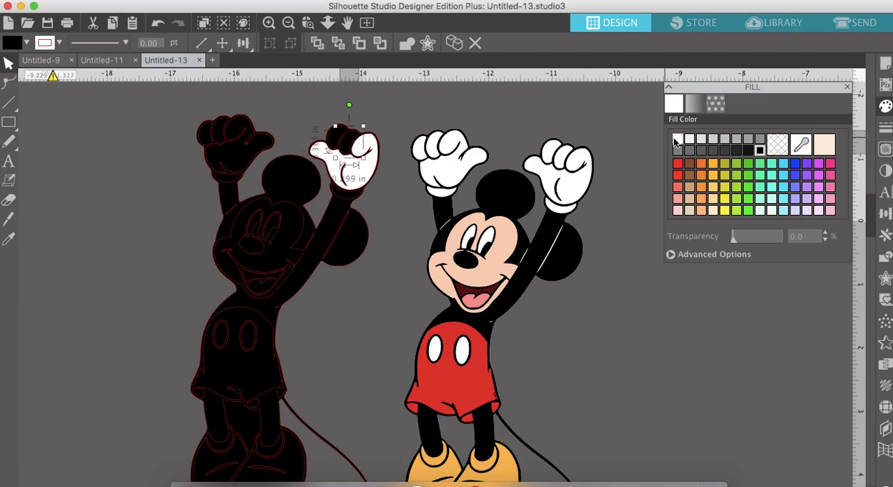
{"action": "left_click", "coordinate": [336, 136]}
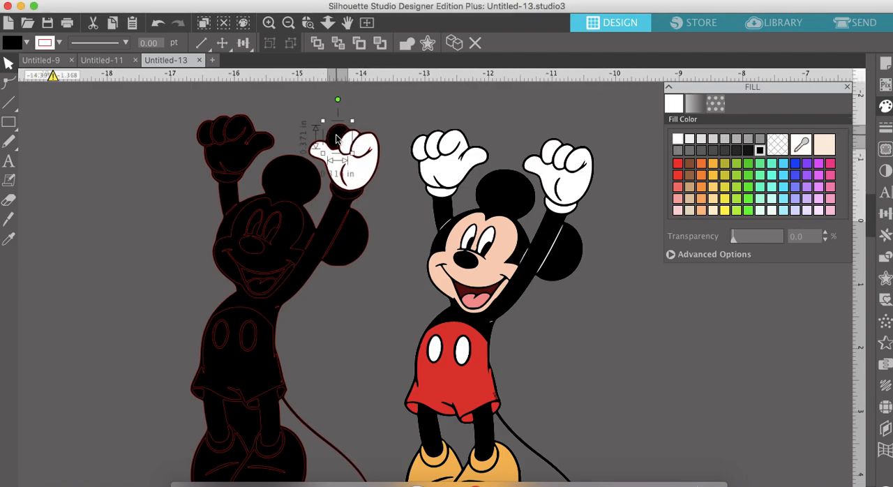
{"action": "left_click", "coordinate": [681, 143]}
- Fill the palm and finger shapes of the other traced glove, farther from the original picture, with white
{"action": "left_click", "coordinate": [262, 146]}
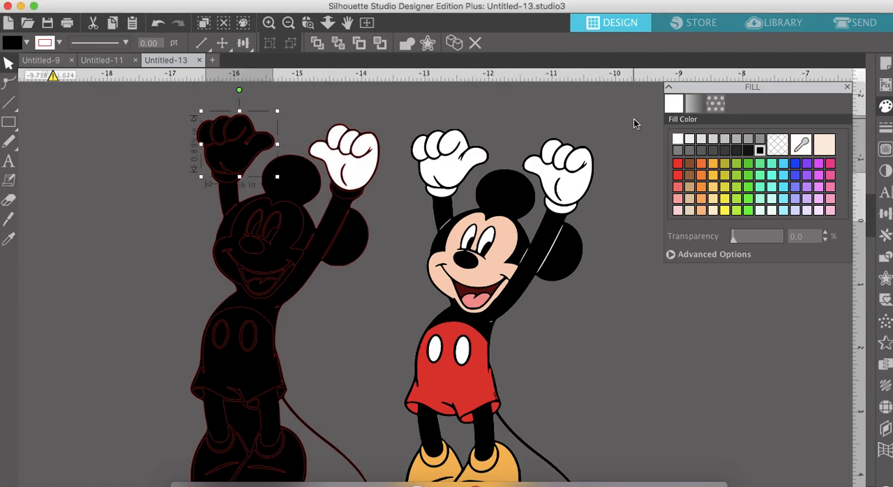
{"action": "left_click", "coordinate": [679, 139]}
{"action": "left_click", "coordinate": [219, 129]}
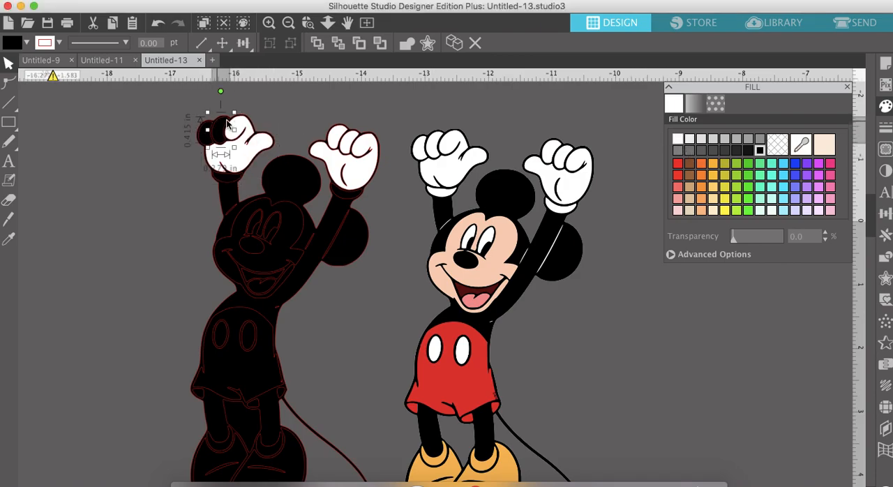
{"action": "left_click", "coordinate": [679, 141]}
{"action": "left_click", "coordinate": [205, 140]}
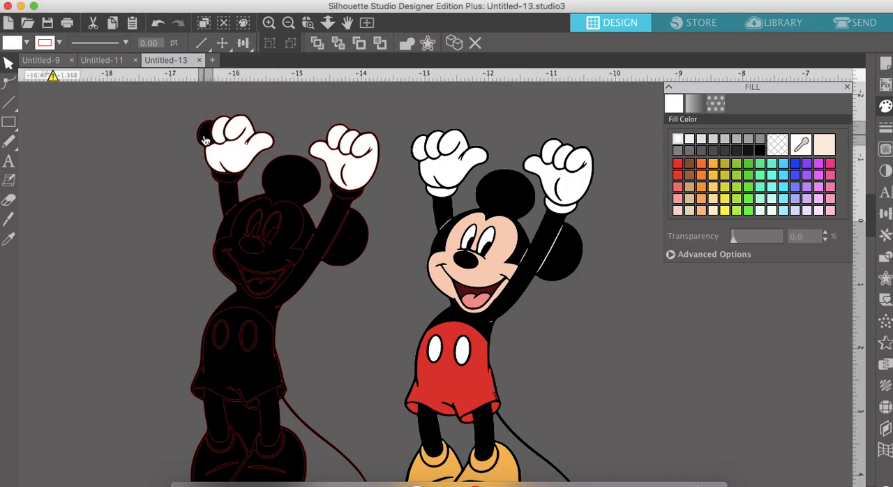
{"action": "left_click", "coordinate": [679, 142]}
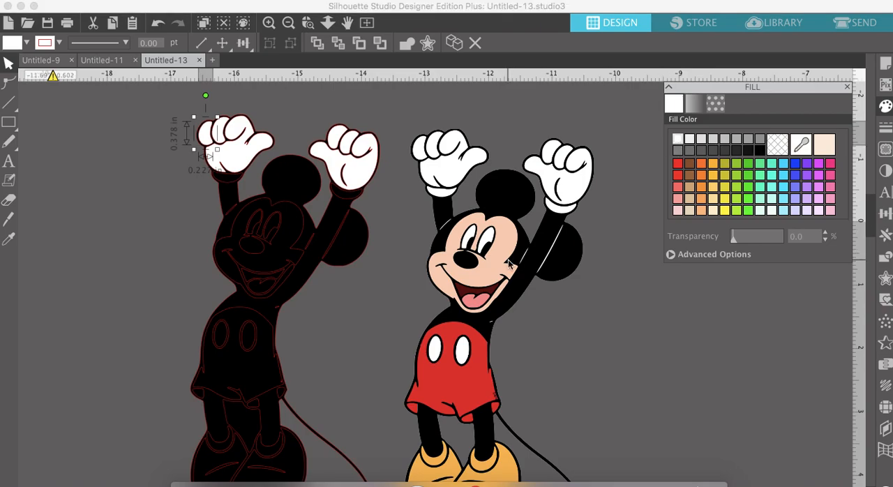
- Fill the wrist cuffs of both traced gloves with white
{"action": "scroll", "coordinate": [412, 328], "scroll_direction": "down", "scroll_amount": 1}
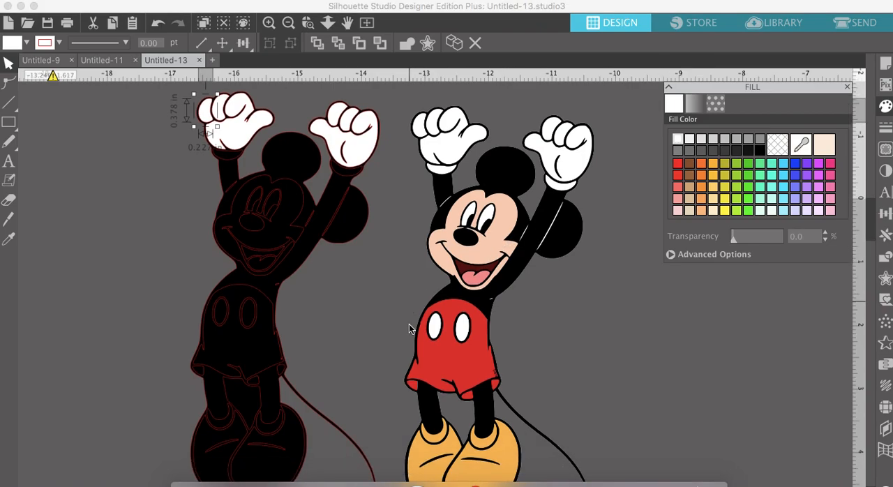
{"action": "left_click", "coordinate": [352, 178]}
{"action": "left_click", "coordinate": [679, 142]}
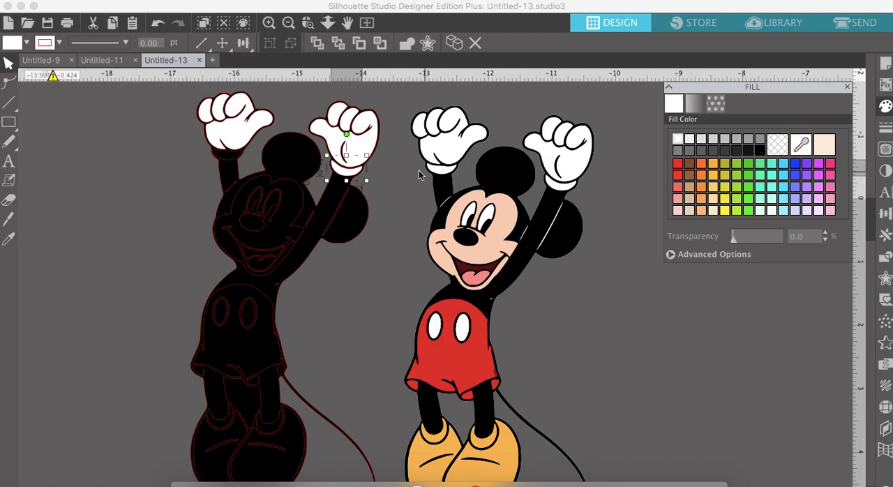
{"action": "left_click", "coordinate": [222, 160]}
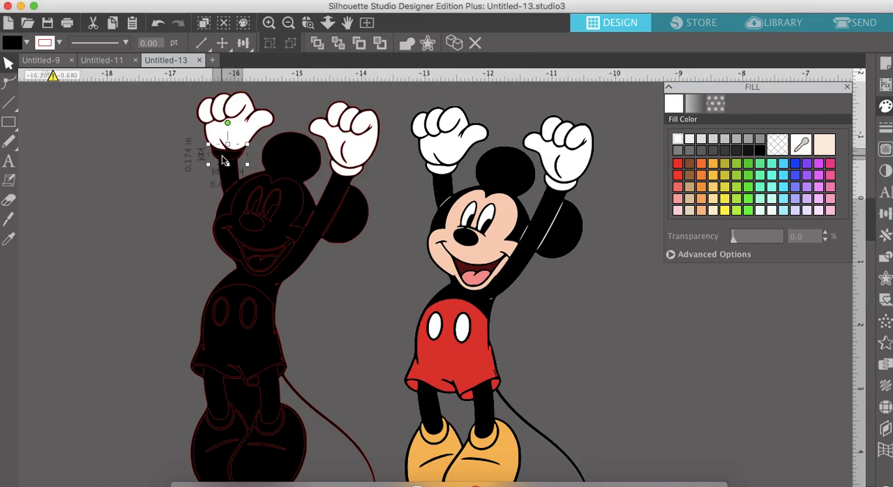
{"action": "left_click", "coordinate": [679, 141]}
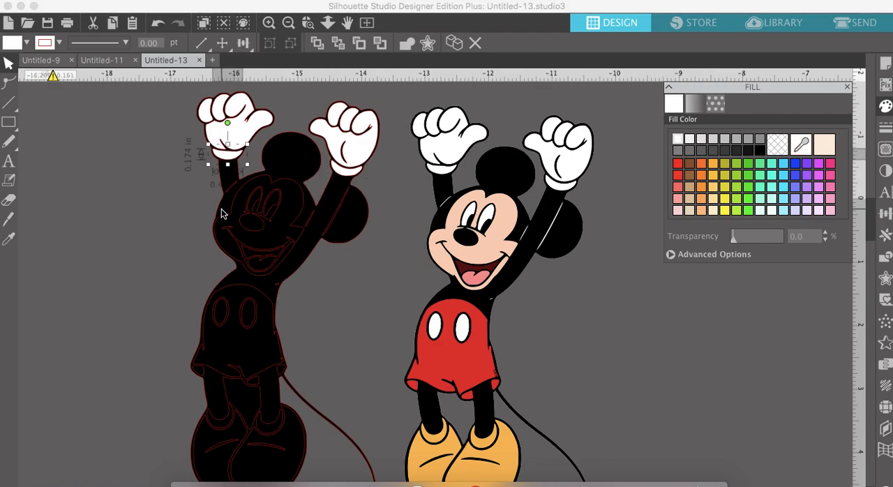
- Fill the traced face with tan and both eyes with white
{"action": "left_click", "coordinate": [283, 226]}
{"action": "left_click", "coordinate": [689, 198]}
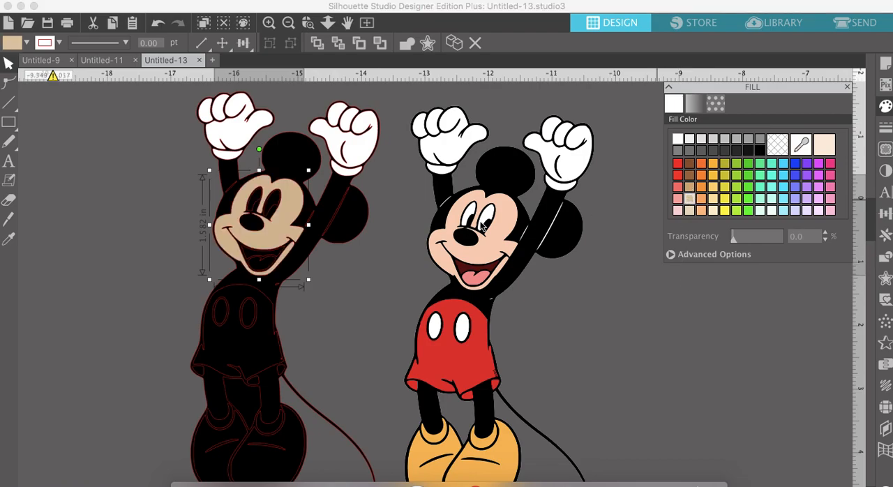
{"action": "left_click", "coordinate": [280, 206]}
{"action": "left_click", "coordinate": [678, 137]}
{"action": "left_click", "coordinate": [245, 198]}
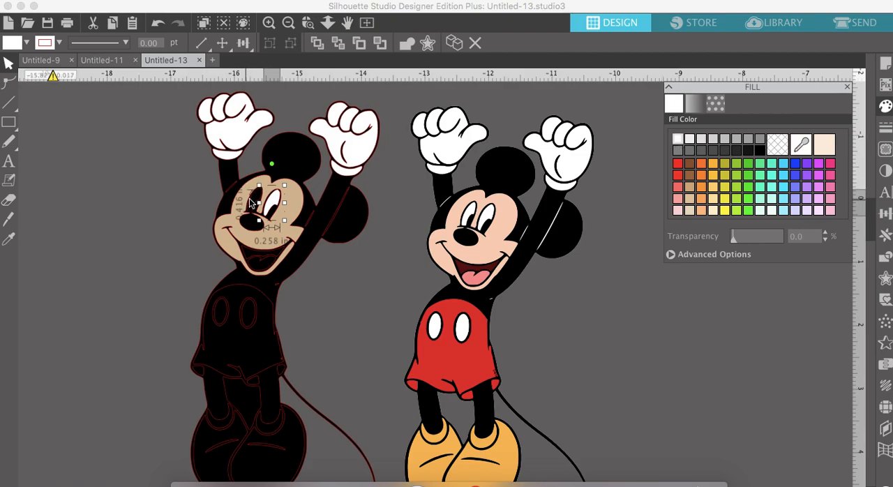
{"action": "left_click", "coordinate": [678, 138]}
- Fill the traced tongue with light pink and select the mouth interior above it
{"action": "scroll", "coordinate": [328, 253], "scroll_direction": "down", "scroll_amount": 2}
{"action": "scroll", "coordinate": [328, 253], "scroll_direction": "left", "scroll_amount": 1}
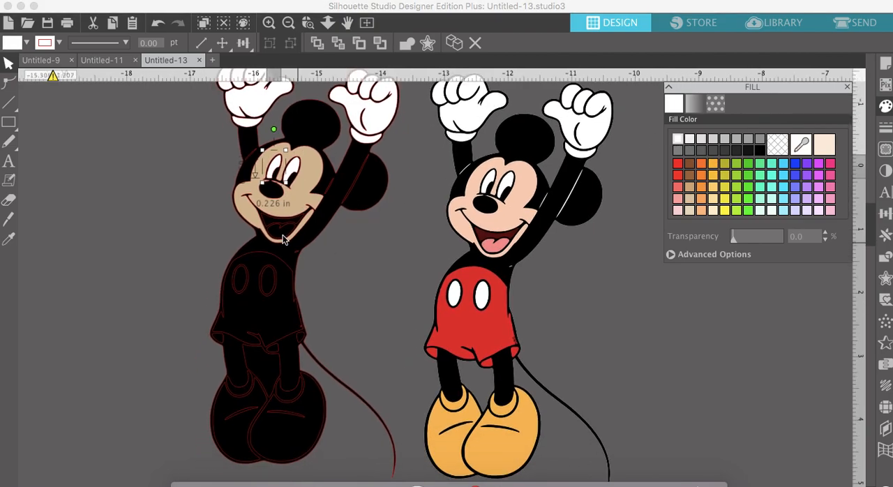
{"action": "left_click", "coordinate": [281, 232]}
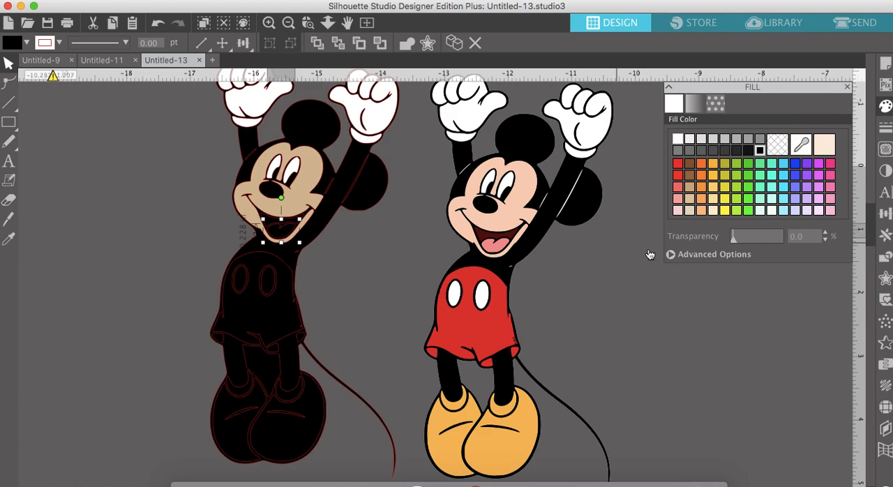
{"action": "left_click", "coordinate": [678, 198]}
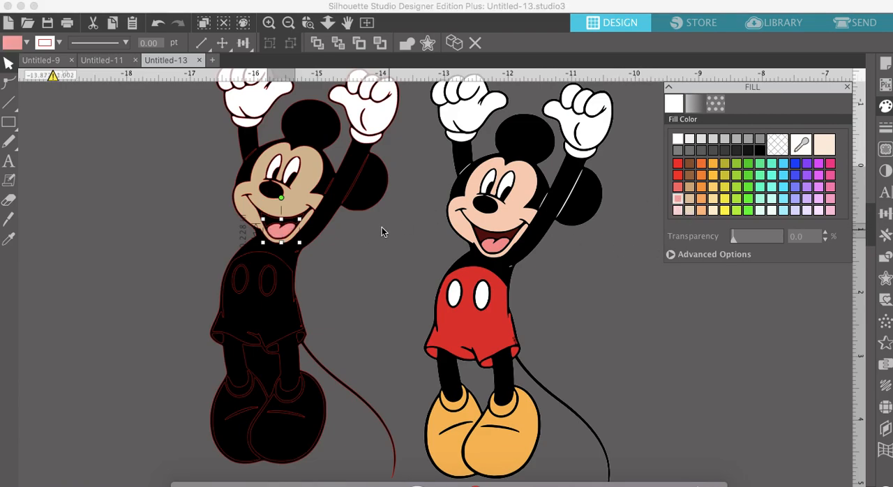
{"action": "left_click", "coordinate": [269, 224]}
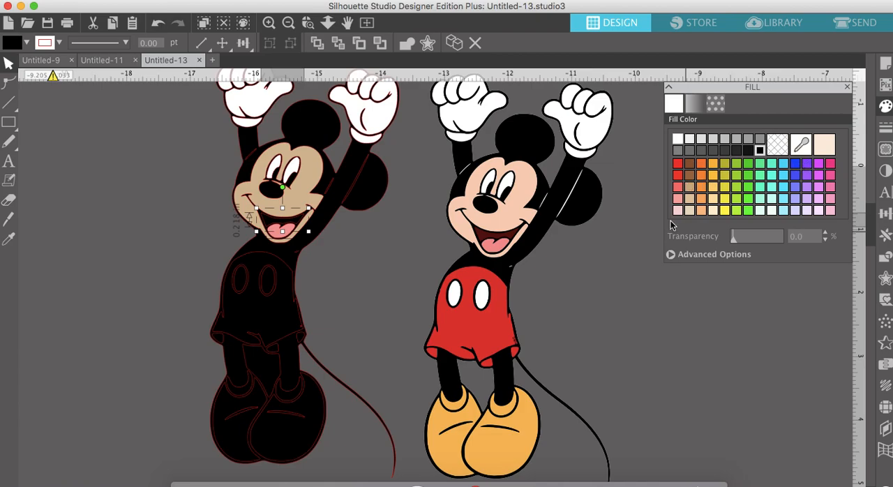
- Fill the traced shorts with red and their two oval buttons with white
{"action": "left_click", "coordinate": [289, 287]}
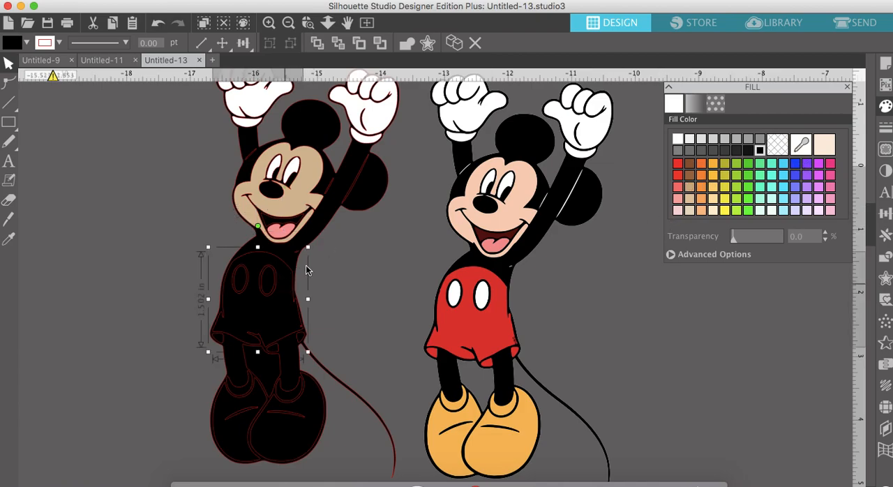
{"action": "left_click", "coordinate": [678, 167]}
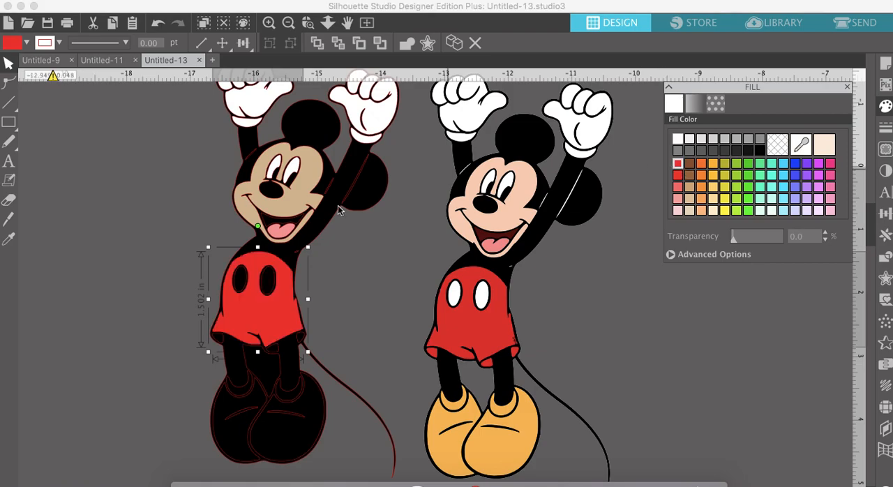
{"action": "left_click", "coordinate": [269, 284]}
{"action": "left_click", "coordinate": [684, 138]}
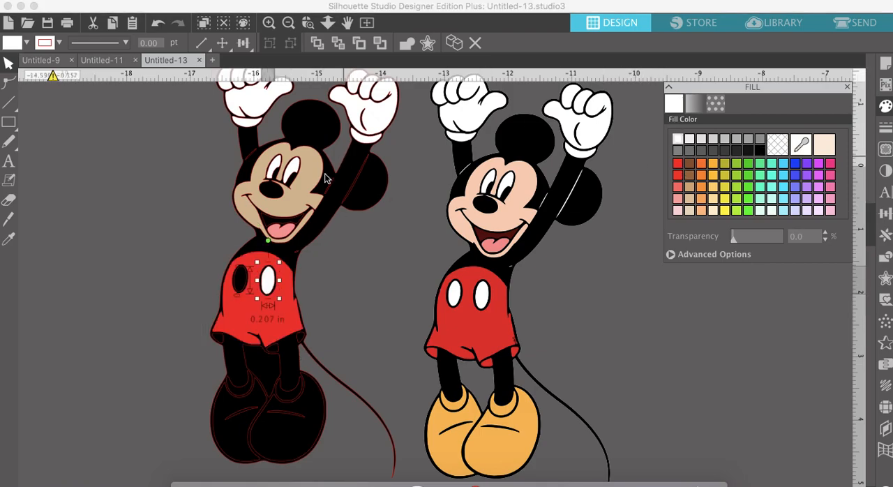
{"action": "left_click", "coordinate": [240, 288]}
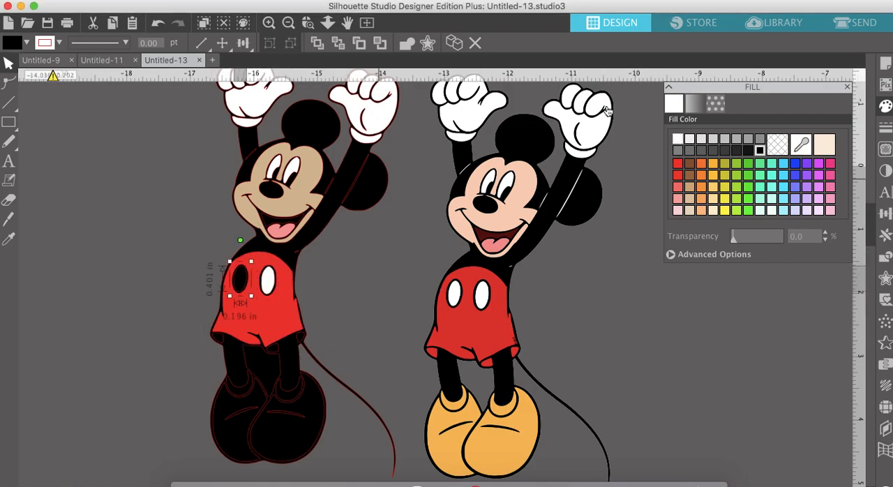
{"action": "left_click", "coordinate": [679, 138]}
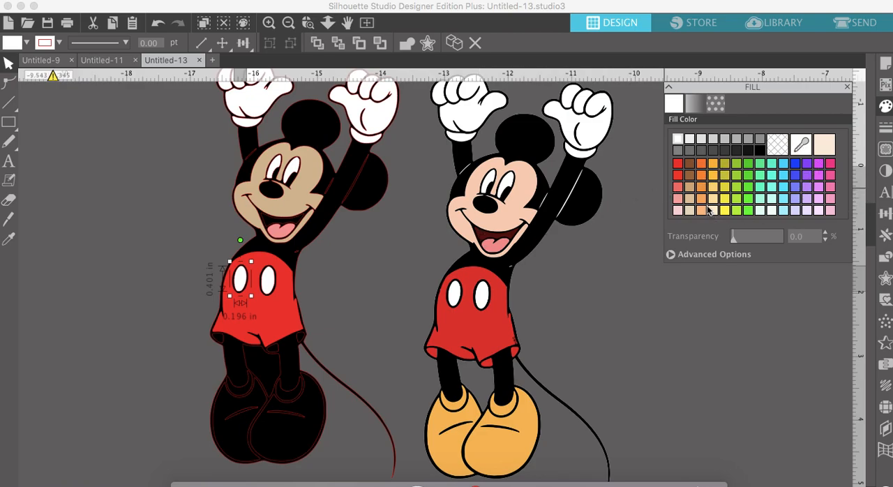
- Sample the dark red of the original's mouth, fill the traced mouth interior with it, and make the affected shorts button white again
{"action": "left_click", "coordinate": [802, 145]}
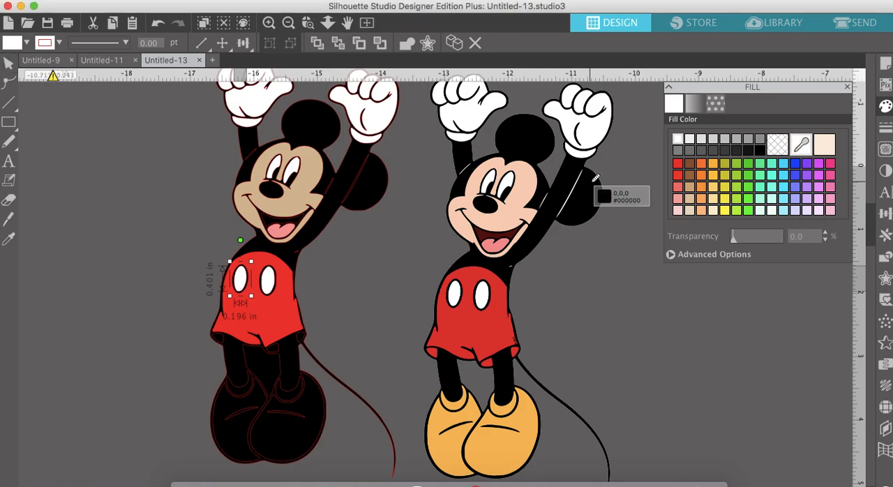
{"action": "left_click", "coordinate": [486, 231]}
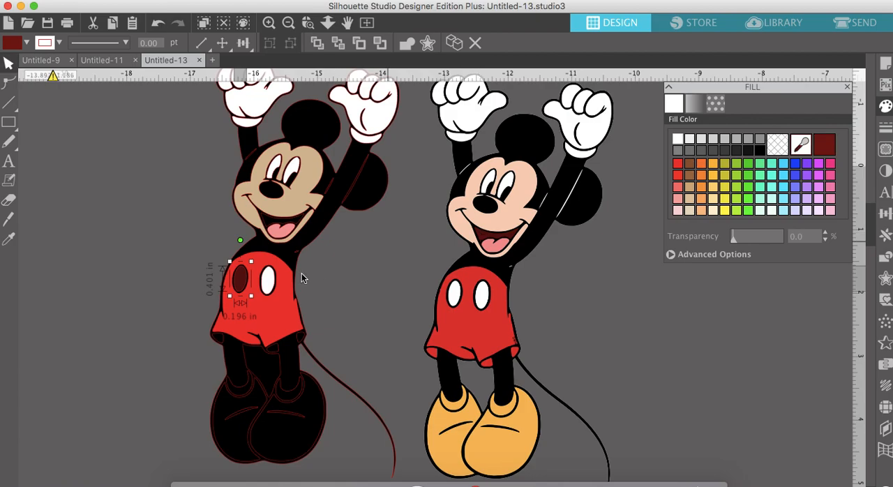
{"action": "left_click", "coordinate": [274, 228]}
{"action": "left_click", "coordinate": [823, 147]}
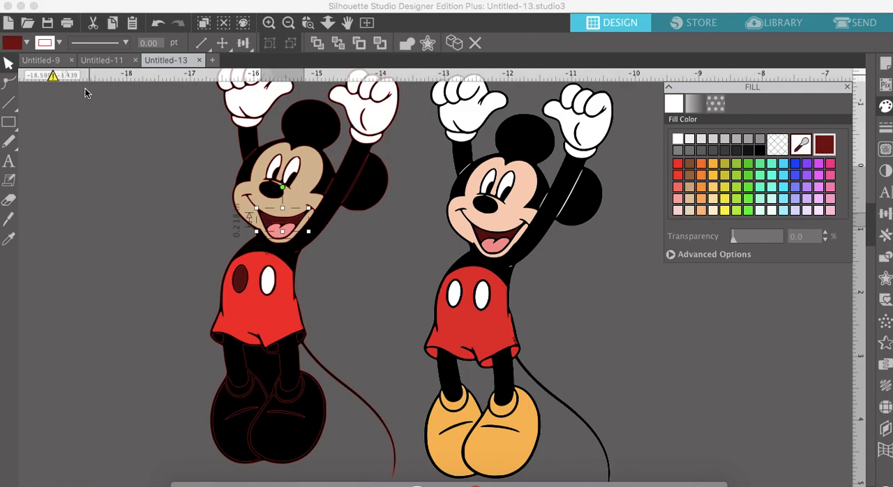
{"action": "left_click", "coordinate": [243, 282]}
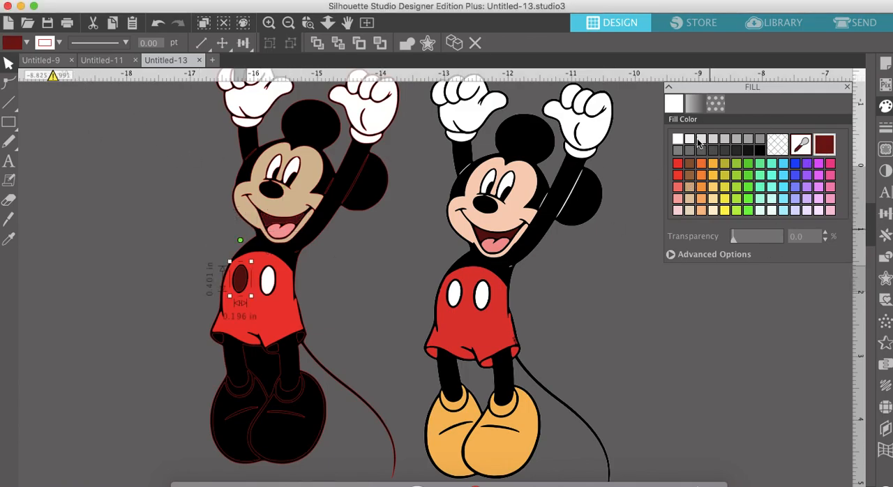
{"action": "left_click", "coordinate": [684, 141]}
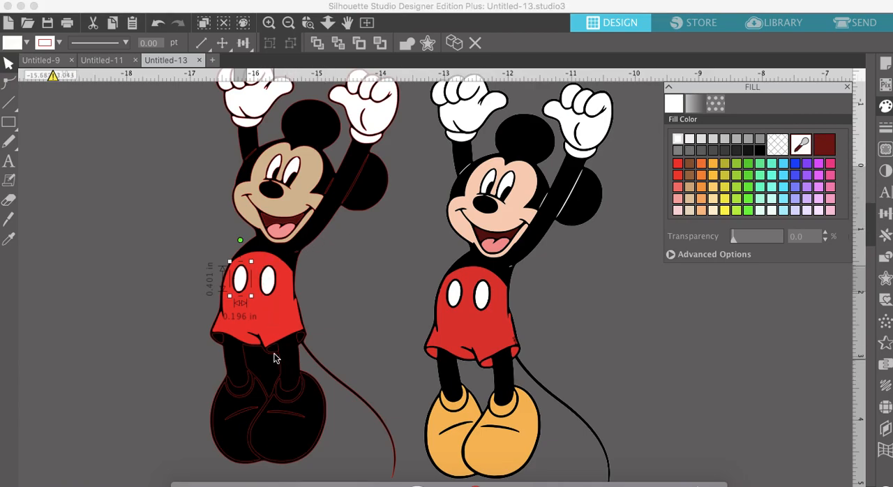
- Fill the three small hem pieces along the lower edge of the traced shorts with red
{"action": "left_click", "coordinate": [275, 356]}
{"action": "left_click", "coordinate": [677, 165]}
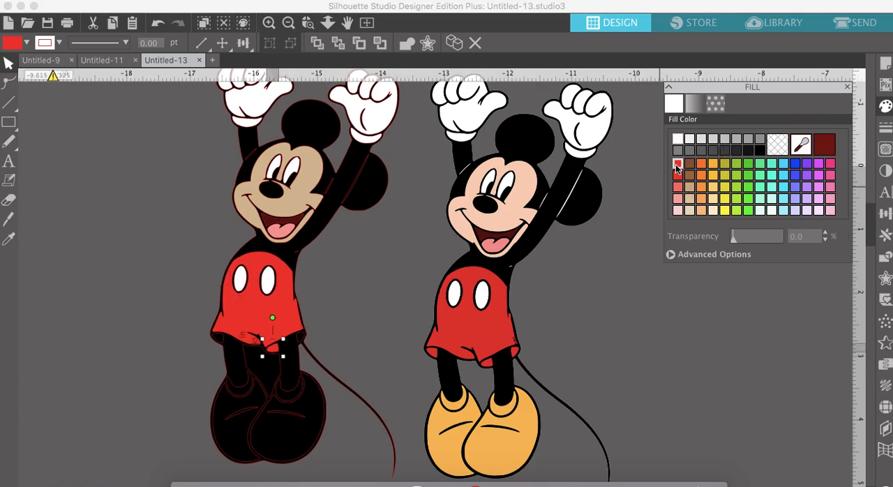
{"action": "left_click", "coordinate": [301, 337]}
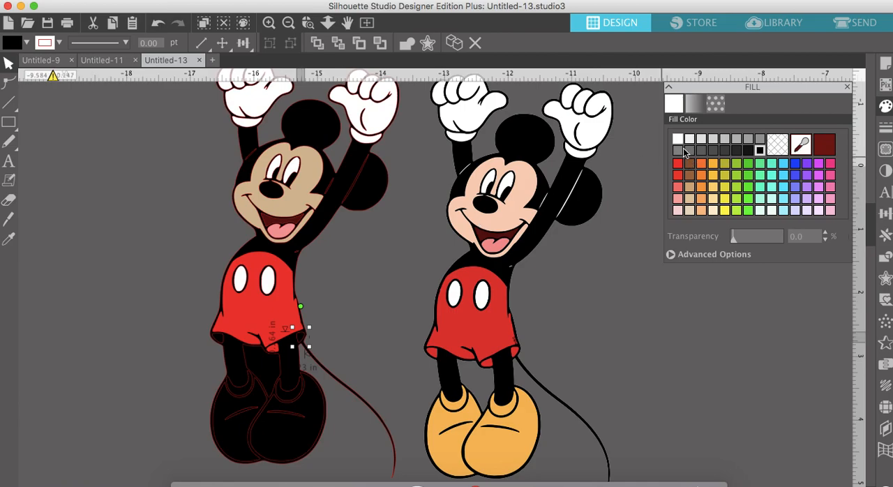
{"action": "left_click", "coordinate": [677, 165]}
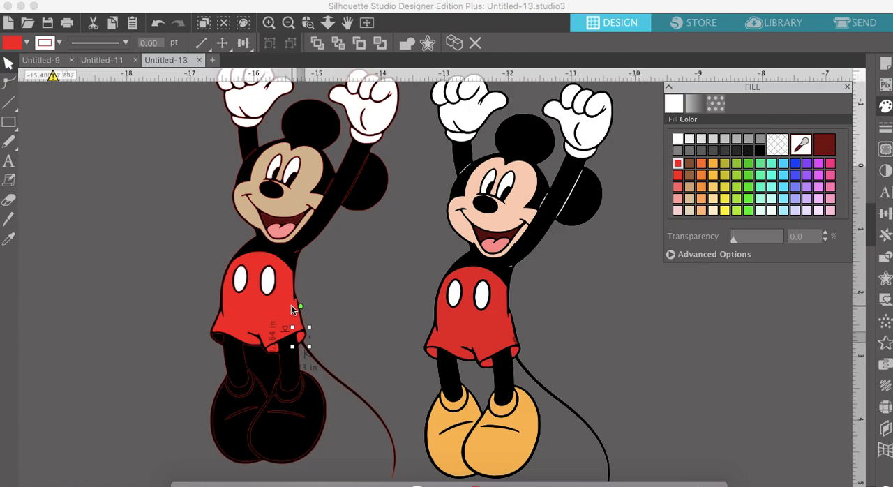
{"action": "left_click", "coordinate": [217, 341]}
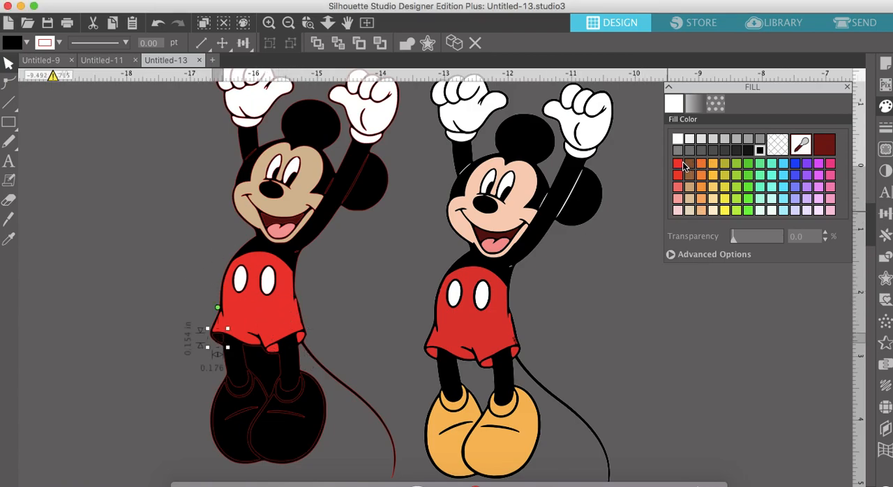
{"action": "left_click", "coordinate": [682, 164]}
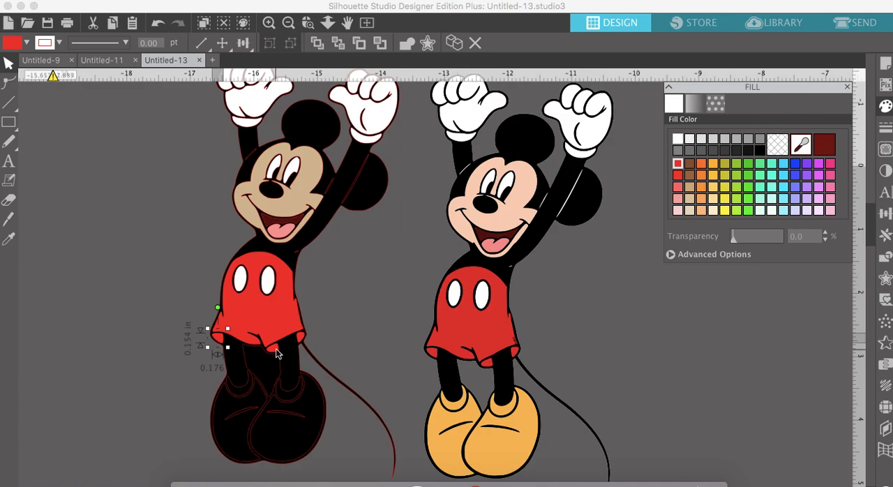
- Fill the main shapes of both traced shoes with yellow-orange
{"action": "scroll", "coordinate": [276, 352], "scroll_direction": "down", "scroll_amount": 5}
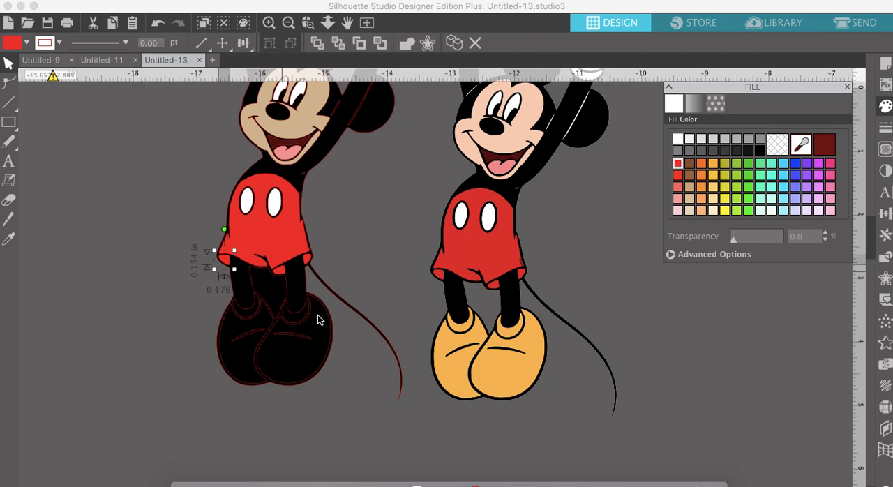
{"action": "left_click", "coordinate": [295, 368]}
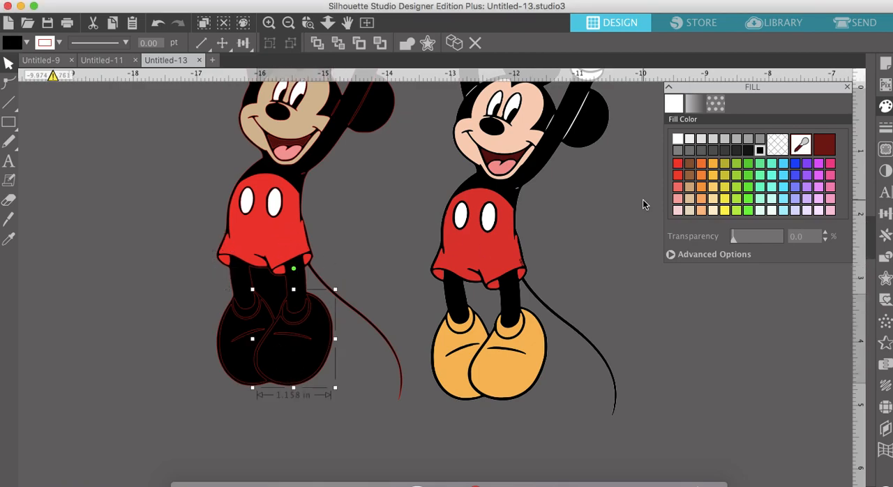
{"action": "left_click", "coordinate": [713, 168]}
{"action": "left_click", "coordinate": [235, 362]}
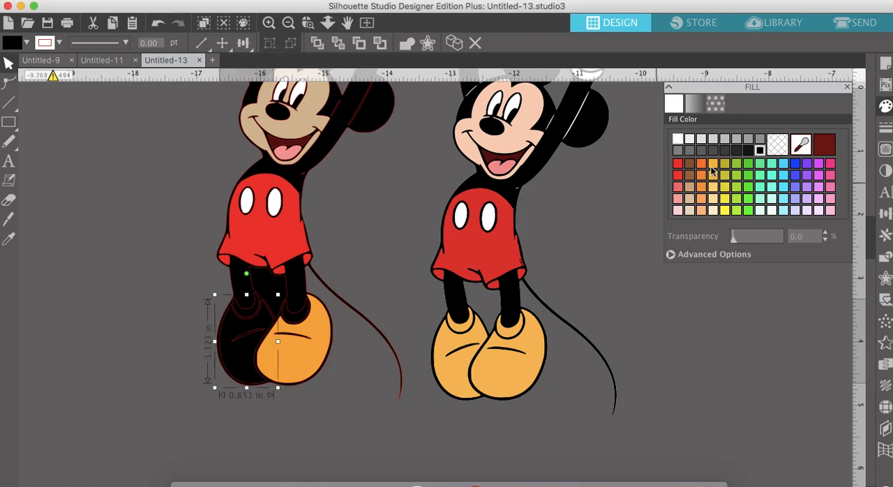
{"action": "left_click", "coordinate": [711, 169]}
- Fill the ankle collars of both traced shoes with the same yellow-orange
{"action": "left_click", "coordinate": [249, 318]}
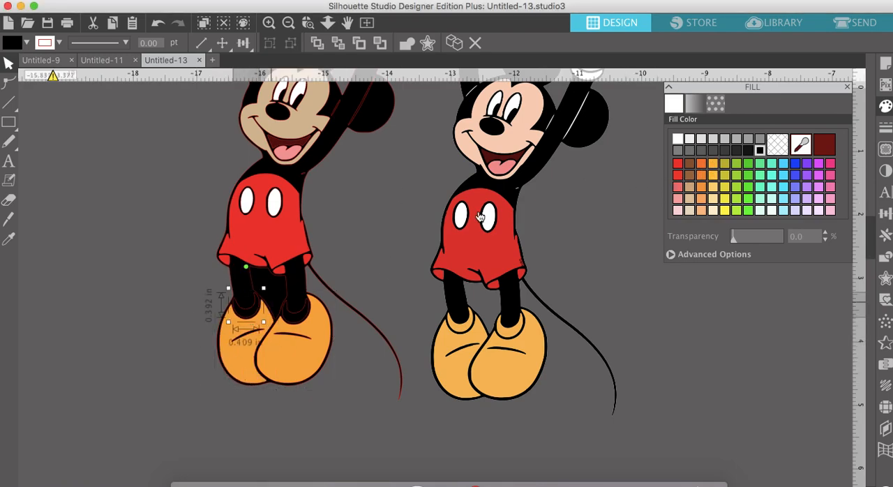
{"action": "left_click", "coordinate": [713, 165]}
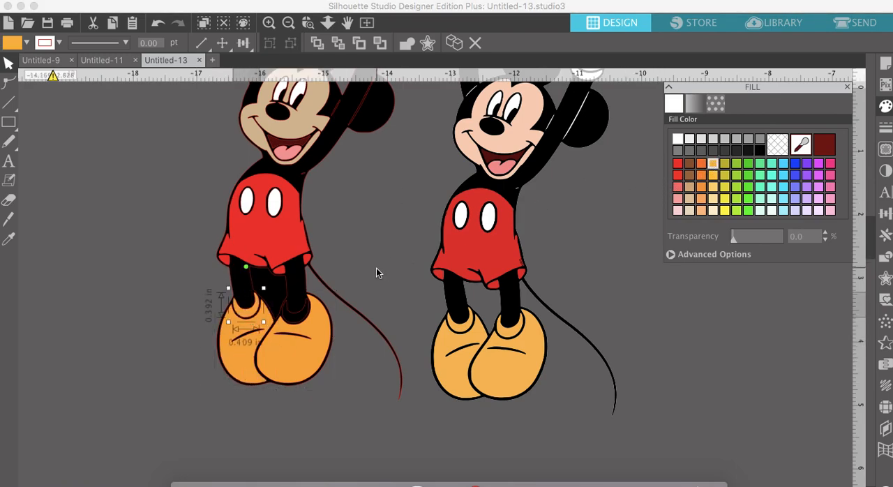
{"action": "left_click", "coordinate": [295, 315]}
{"action": "left_click", "coordinate": [713, 164]}
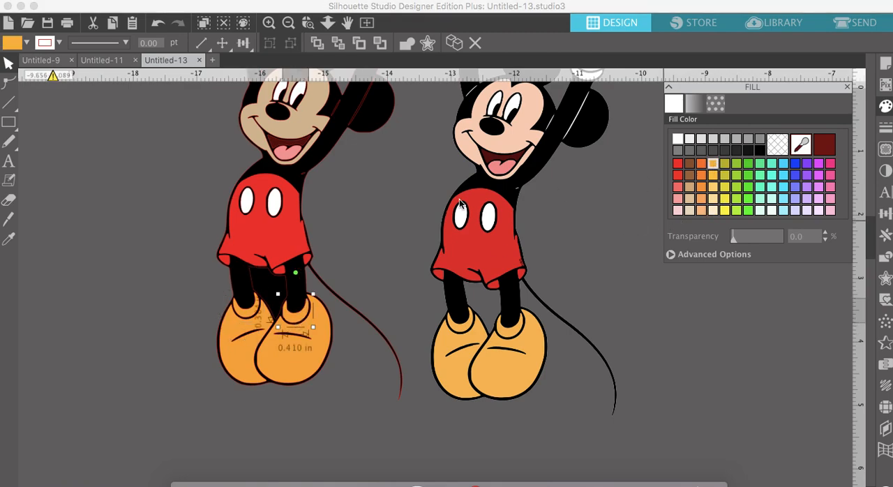
- Combine the gap between the traced legs with the black body shape into a compound path
{"action": "scroll", "coordinate": [321, 299], "scroll_direction": "up", "scroll_amount": 3}
{"action": "scroll", "coordinate": [322, 298], "scroll_direction": "up", "scroll_amount": 1}
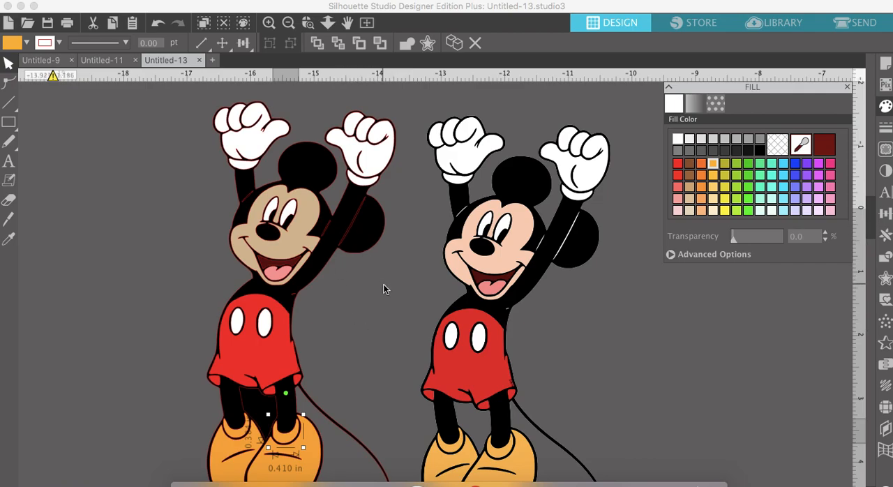
{"action": "scroll", "coordinate": [383, 289], "scroll_direction": "down", "scroll_amount": 3}
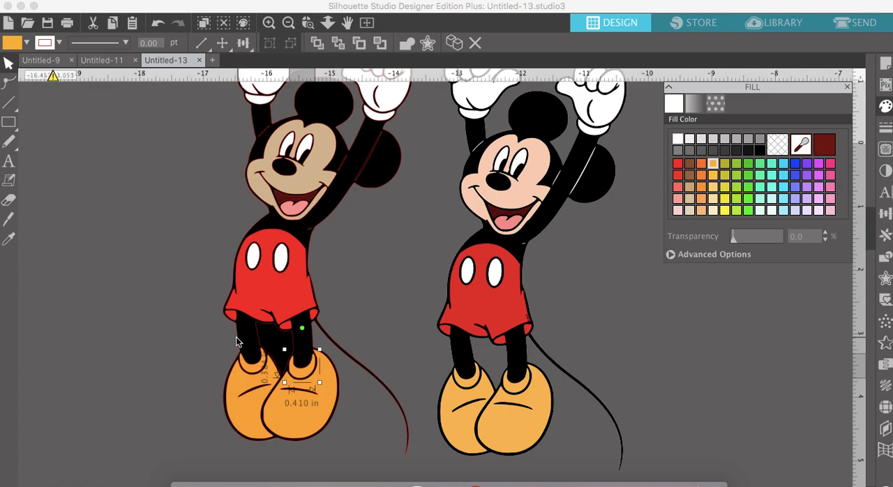
{"action": "left_click", "coordinate": [268, 23]}
{"action": "left_click", "coordinate": [268, 24]}
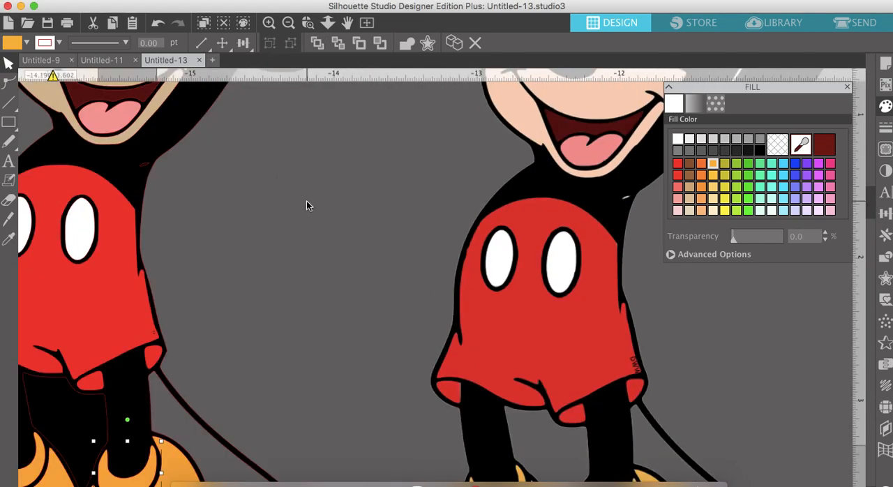
{"action": "scroll", "coordinate": [307, 202], "scroll_direction": "left", "scroll_amount": 5}
{"action": "scroll", "coordinate": [307, 202], "scroll_direction": "down", "scroll_amount": 2}
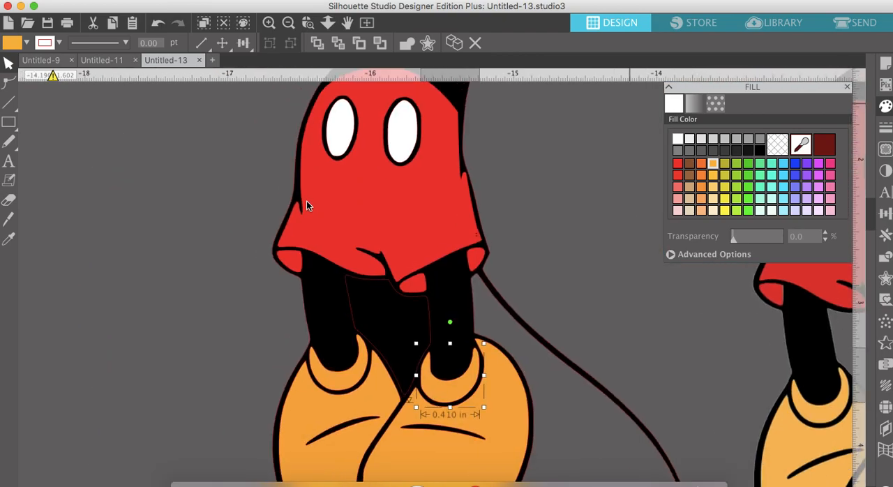
{"action": "left_click", "coordinate": [288, 314]}
{"action": "left_click_drag", "start_coordinate": [305, 316], "coordinate": [353, 311]}
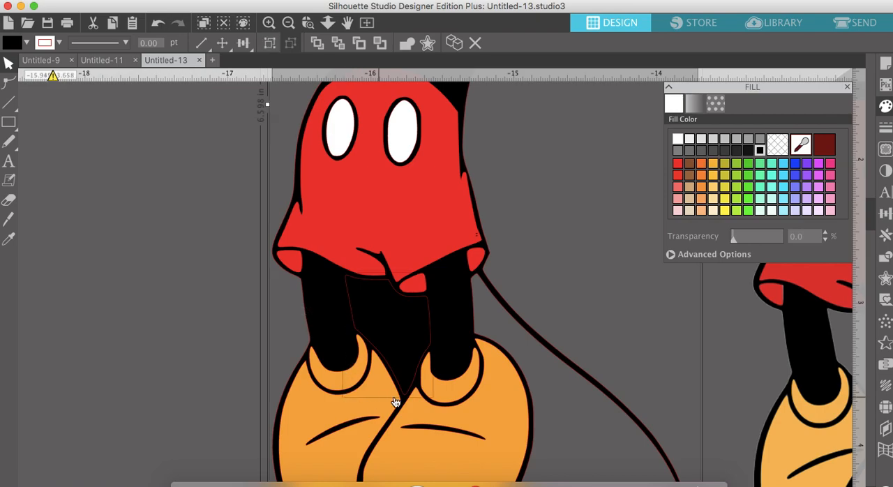
{"action": "right_click", "coordinate": [324, 302]}
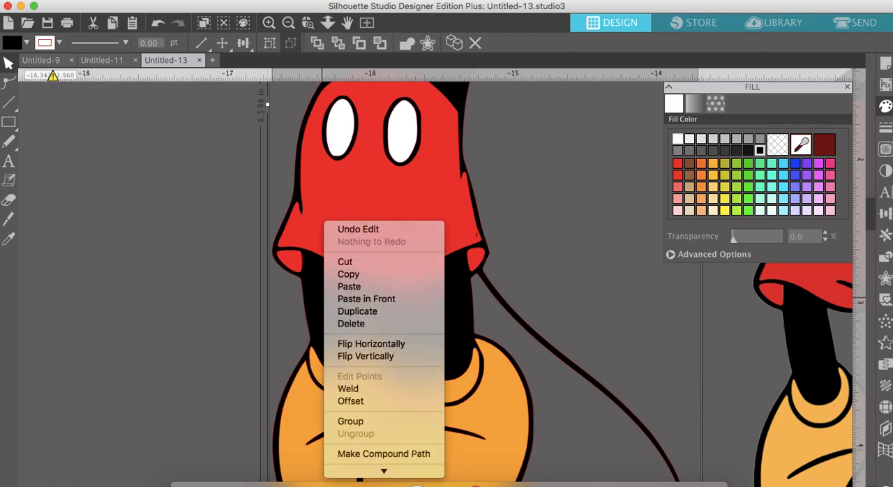
{"action": "left_click", "coordinate": [378, 407]}
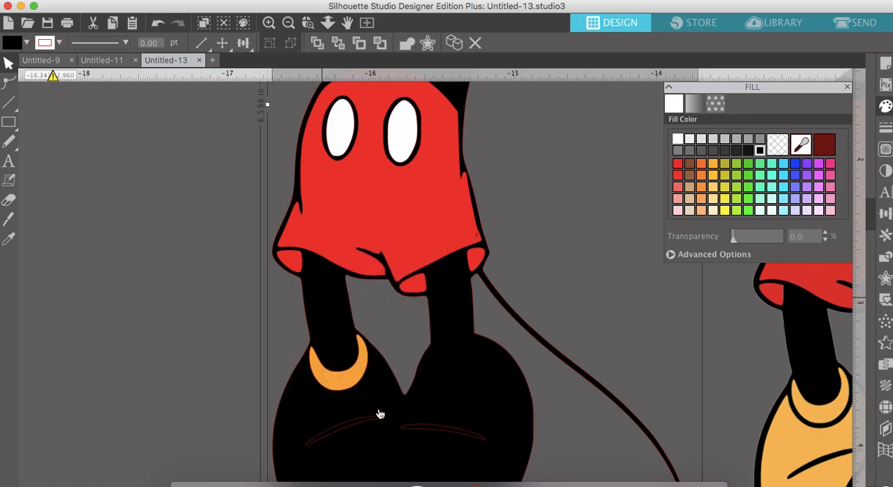
- Send the black body compound path to the back, behind the coloured shorts and shoes
{"action": "left_click", "coordinate": [339, 43]}
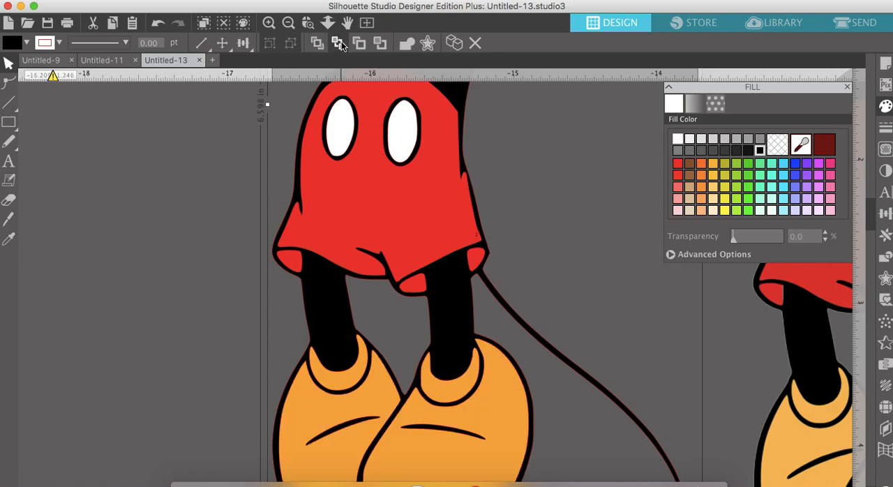
{"action": "left_click", "coordinate": [319, 44]}
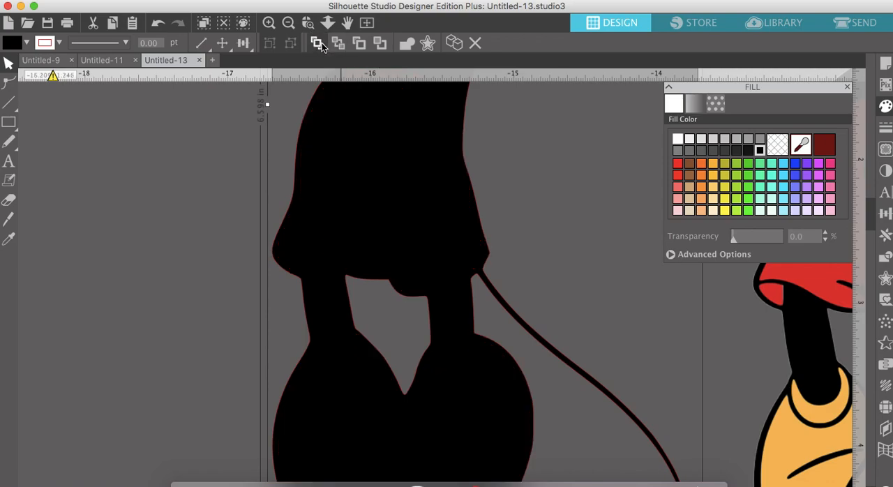
{"action": "left_click", "coordinate": [341, 44]}
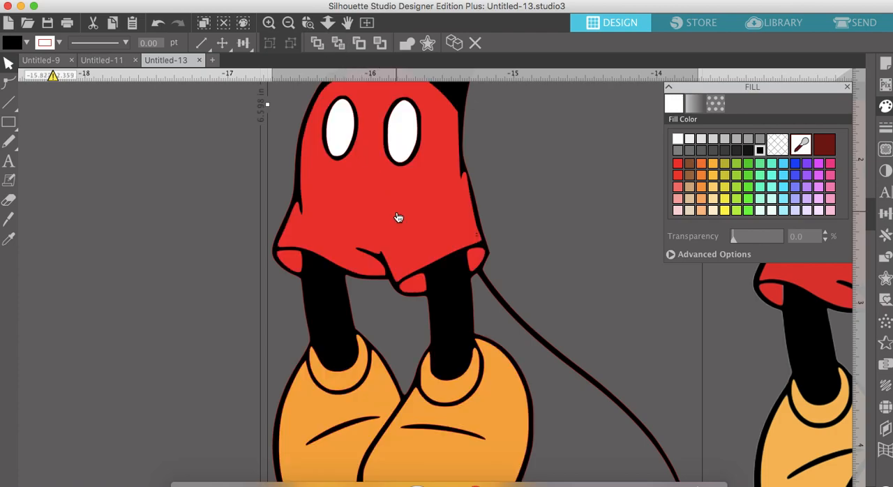
- Make a compound path of the black body and the small sliver below the raised arm, and send it to the back
{"action": "scroll", "coordinate": [399, 215], "scroll_direction": "down", "scroll_amount": 3}
{"action": "scroll", "coordinate": [399, 216], "scroll_direction": "up", "scroll_amount": 6}
{"action": "scroll", "coordinate": [398, 217], "scroll_direction": "right", "scroll_amount": 2}
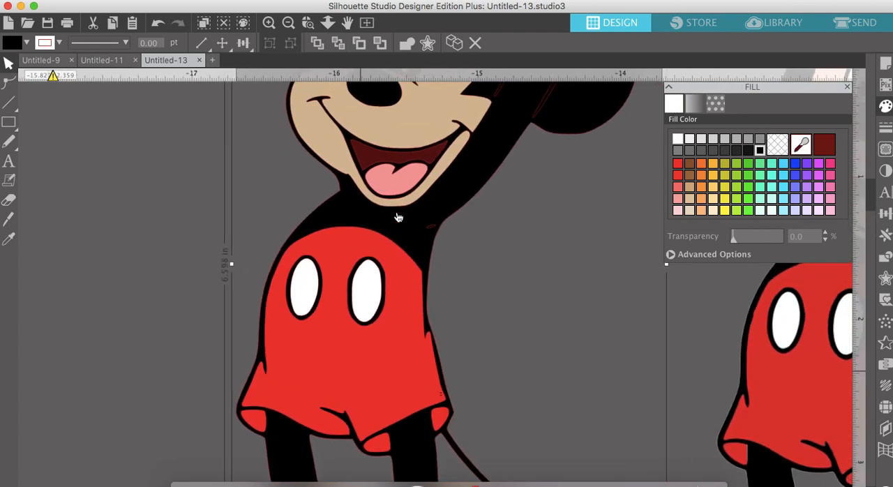
{"action": "scroll", "coordinate": [410, 243], "scroll_direction": "right", "scroll_amount": 5}
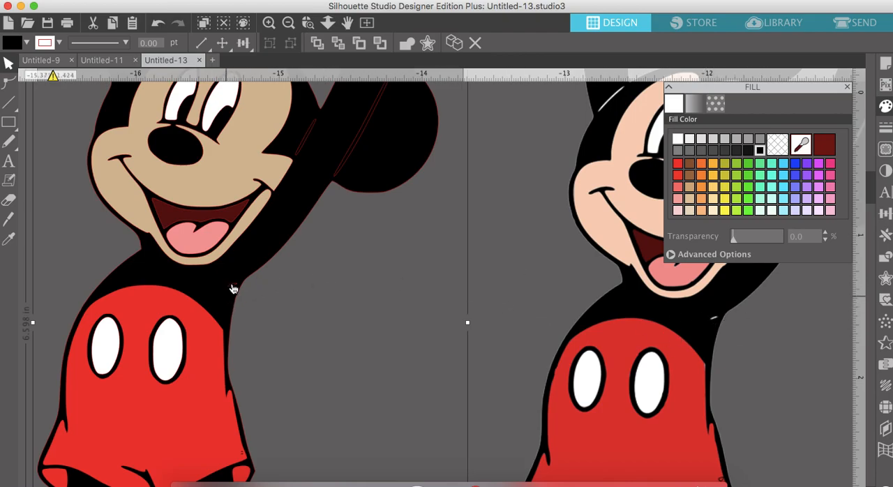
{"action": "left_click", "coordinate": [258, 296]}
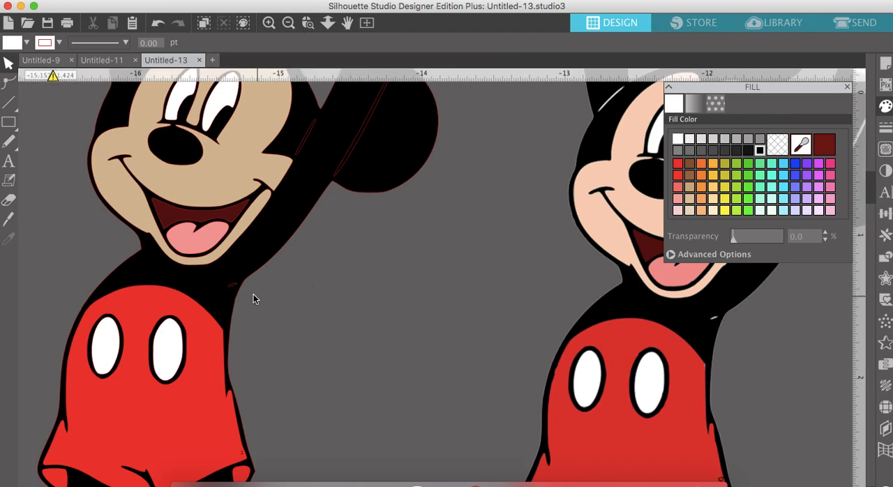
{"action": "left_click", "coordinate": [238, 289]}
{"action": "right_click", "coordinate": [233, 288]}
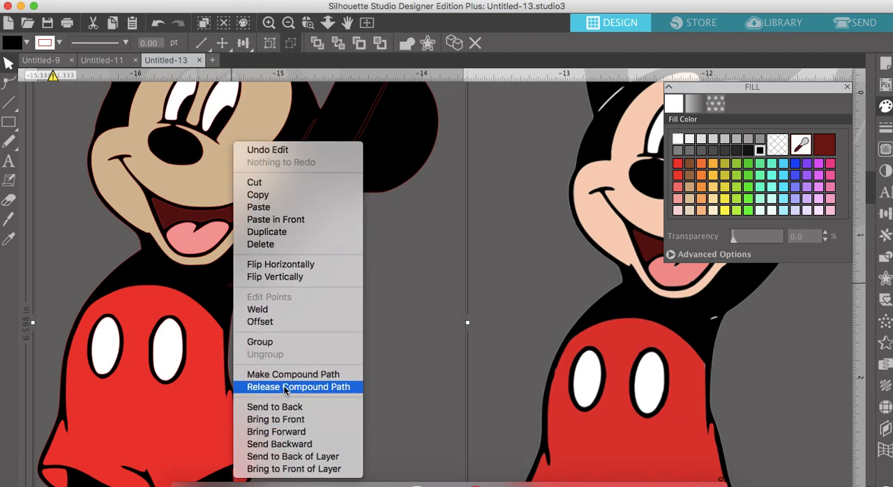
{"action": "left_click", "coordinate": [283, 376]}
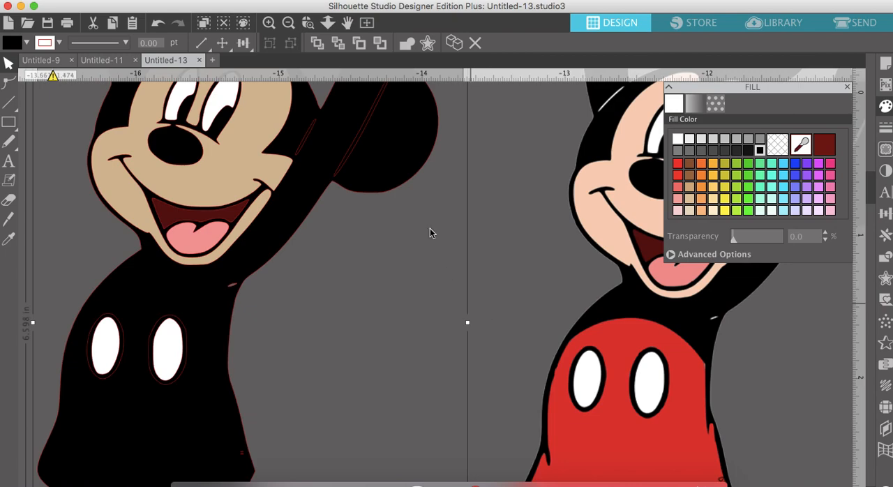
{"action": "left_click", "coordinate": [338, 43]}
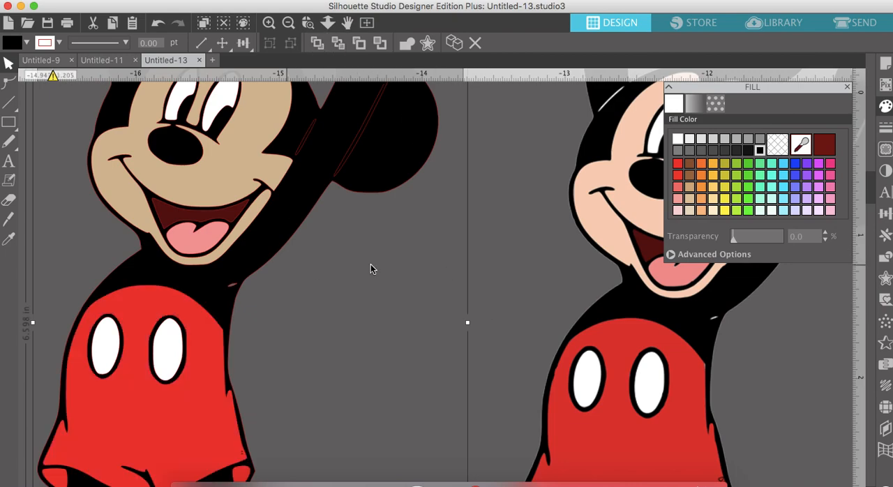
- Make a compound path of the black body and the two slivers beside the arm near the lower ear, and send it to the back
{"action": "scroll", "coordinate": [668, 301], "scroll_direction": "right", "scroll_amount": 3}
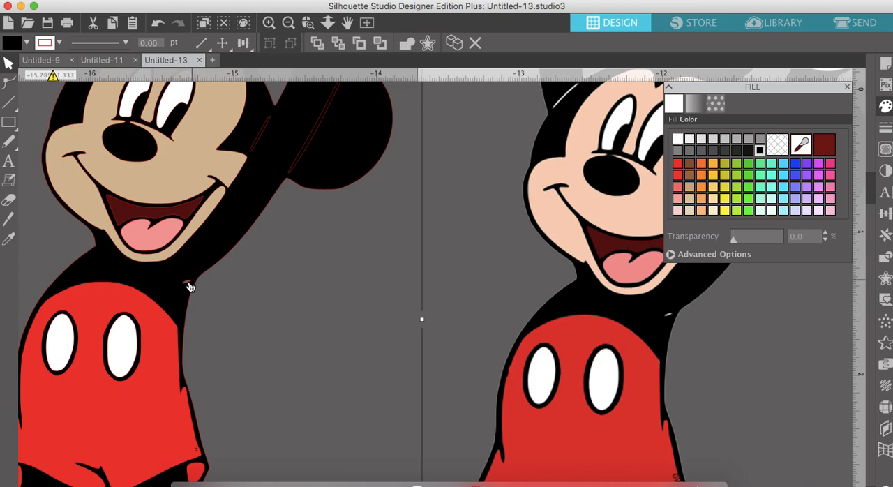
{"action": "scroll", "coordinate": [219, 275], "scroll_direction": "up", "scroll_amount": 8}
{"action": "scroll", "coordinate": [219, 275], "scroll_direction": "right", "scroll_amount": 6}
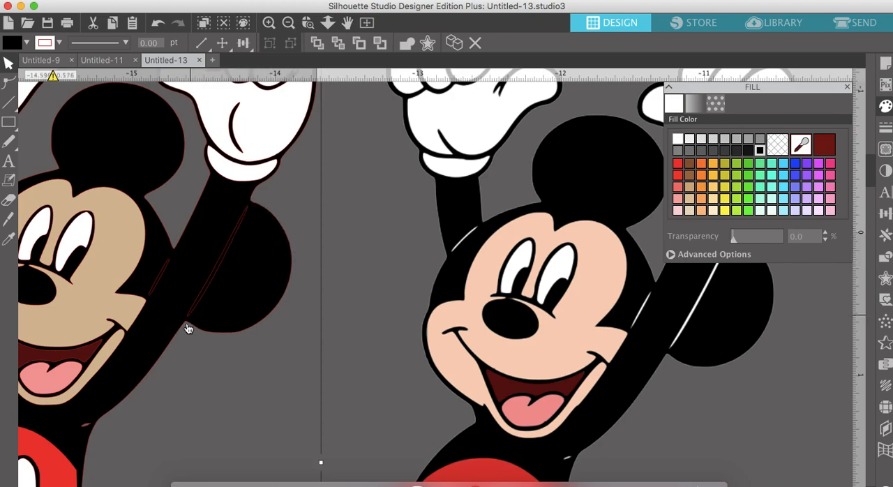
{"action": "left_click", "coordinate": [309, 261]}
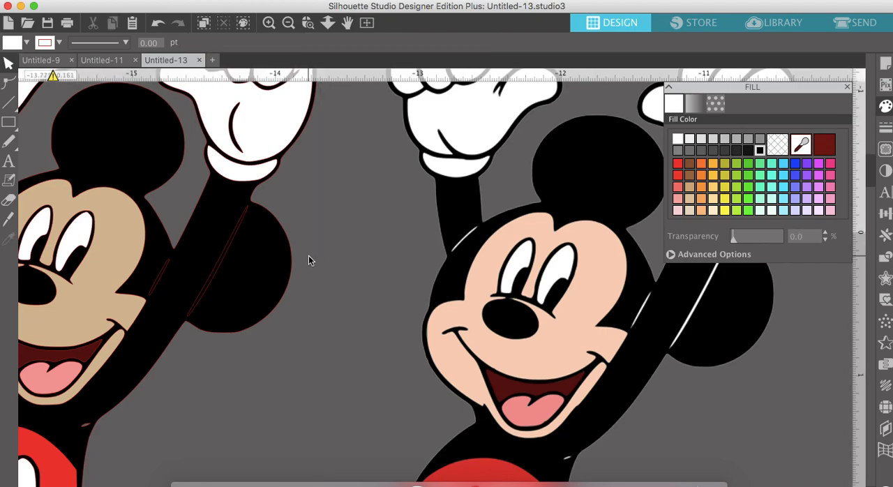
{"action": "left_click_drag", "start_coordinate": [305, 258], "coordinate": [168, 268]}
{"action": "right_click", "coordinate": [190, 264]}
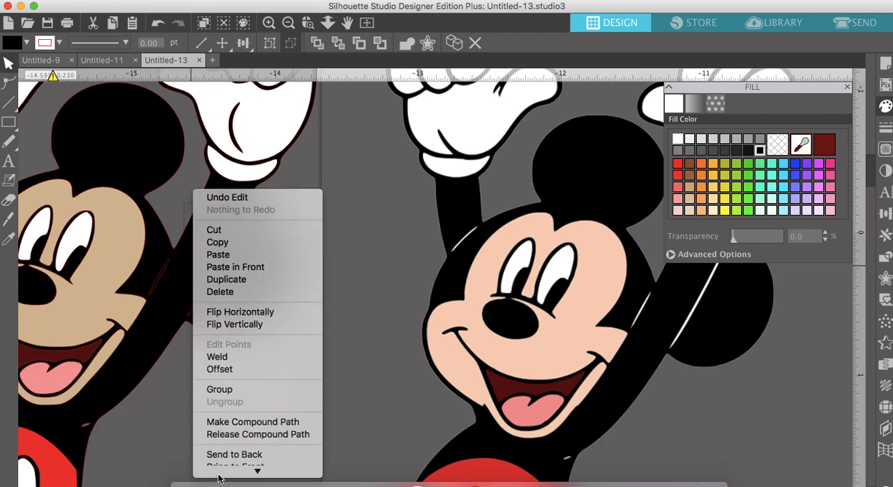
{"action": "left_click", "coordinate": [232, 398]}
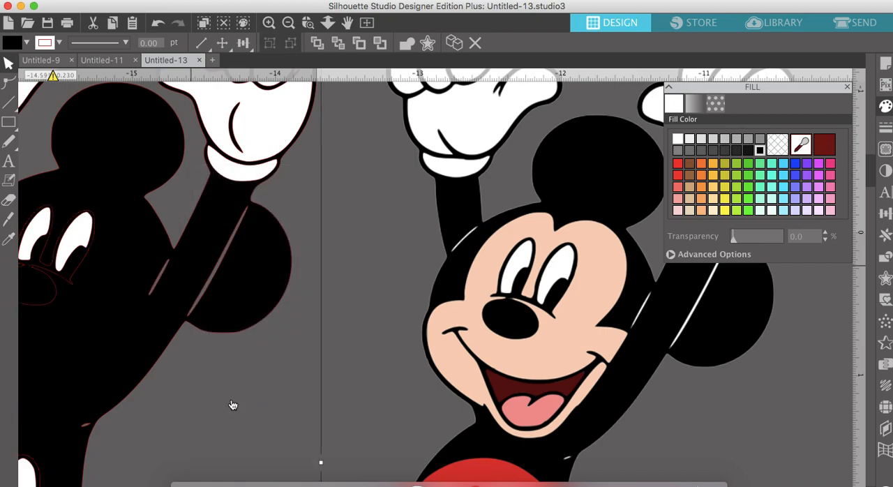
{"action": "left_click", "coordinate": [344, 43]}
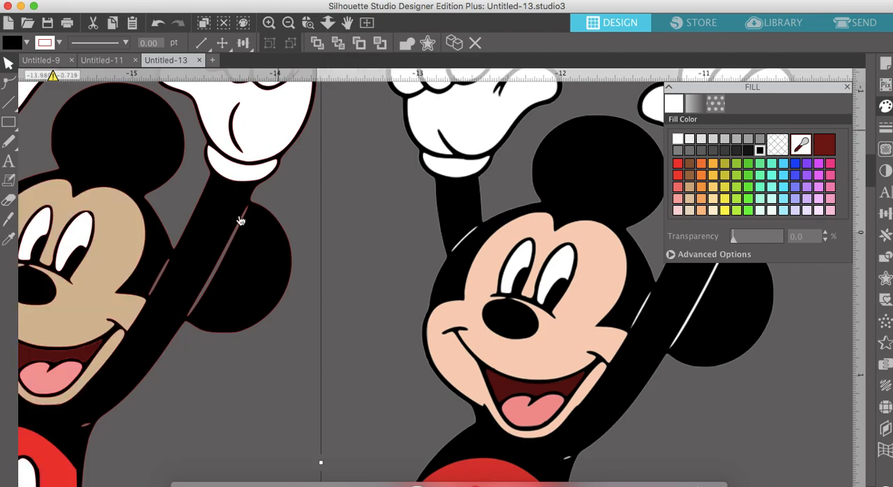
- Cut the sliver between the other raised arm and the head out of the black body as a compound path, and send it to the back
{"action": "scroll", "coordinate": [235, 245], "scroll_direction": "left", "scroll_amount": 5}
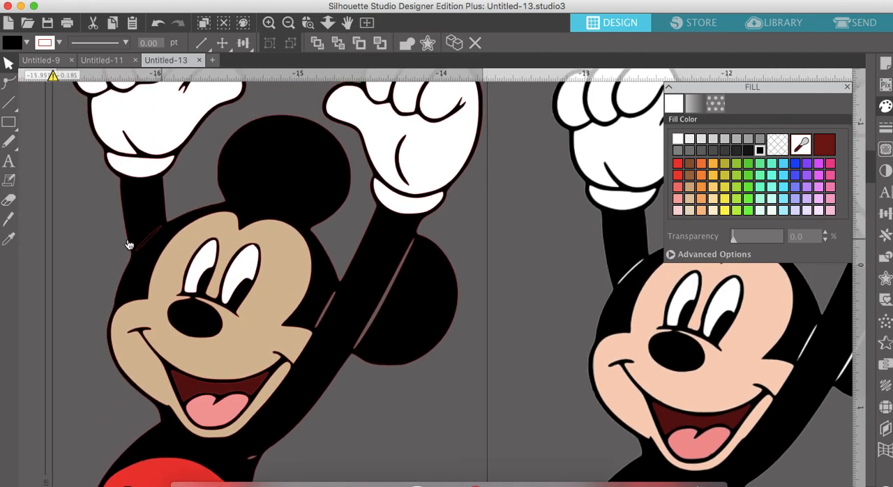
{"action": "left_click", "coordinate": [106, 235]}
{"action": "right_click", "coordinate": [147, 241]}
{"action": "scroll", "coordinate": [174, 354], "scroll_direction": "down", "scroll_amount": 4}
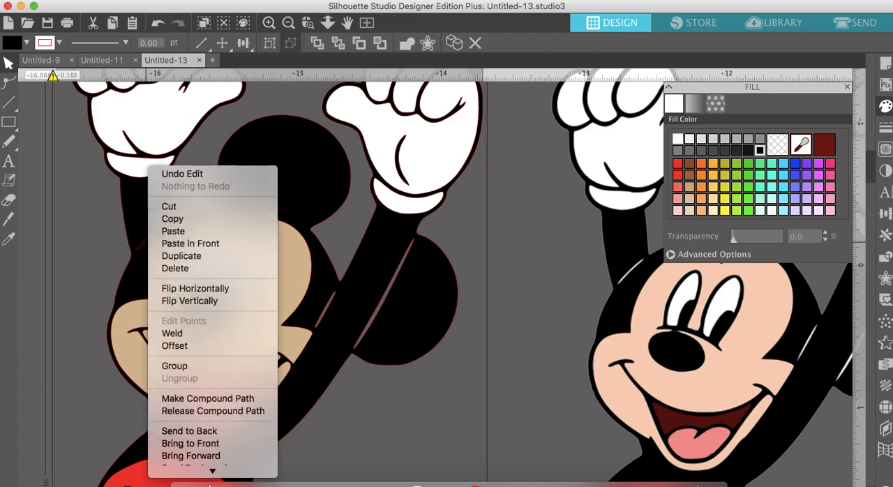
{"action": "left_click", "coordinate": [208, 375]}
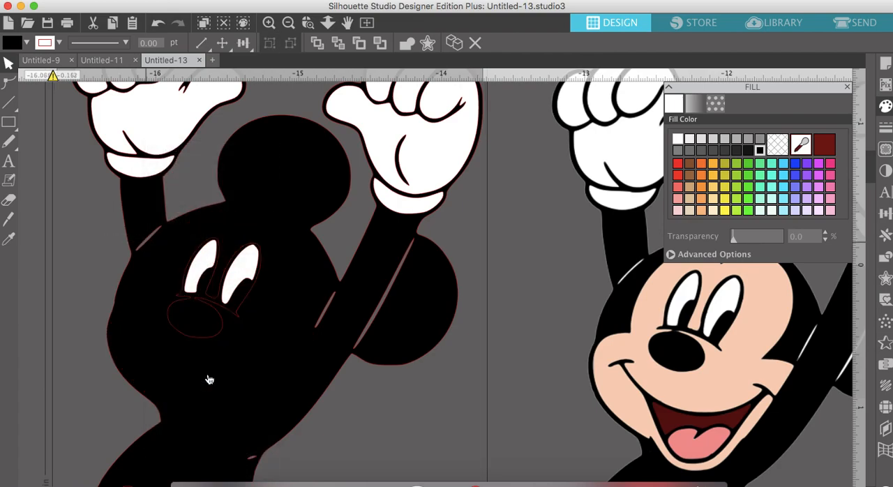
{"action": "left_click", "coordinate": [338, 44]}
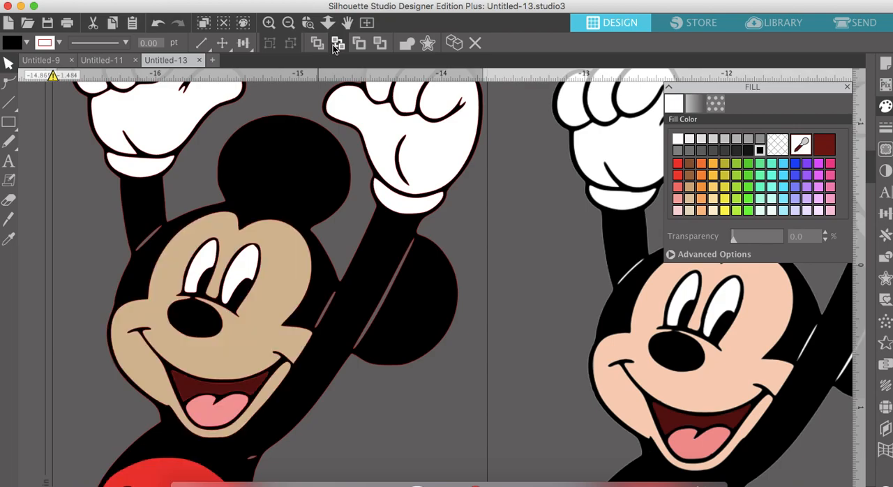
- Compare the traced figure with the original image from the hands down to the shoes
{"action": "left_click", "coordinate": [289, 23]}
{"action": "left_click", "coordinate": [288, 22]}
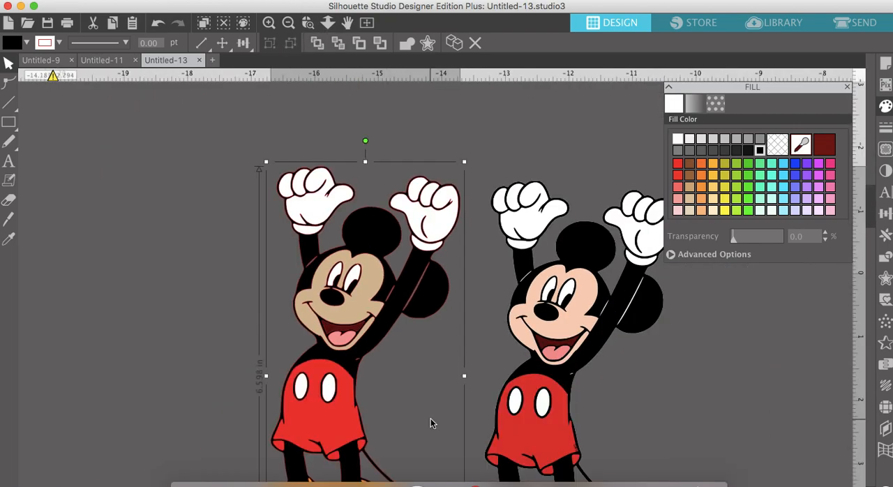
{"action": "scroll", "coordinate": [431, 422], "scroll_direction": "right", "scroll_amount": 6}
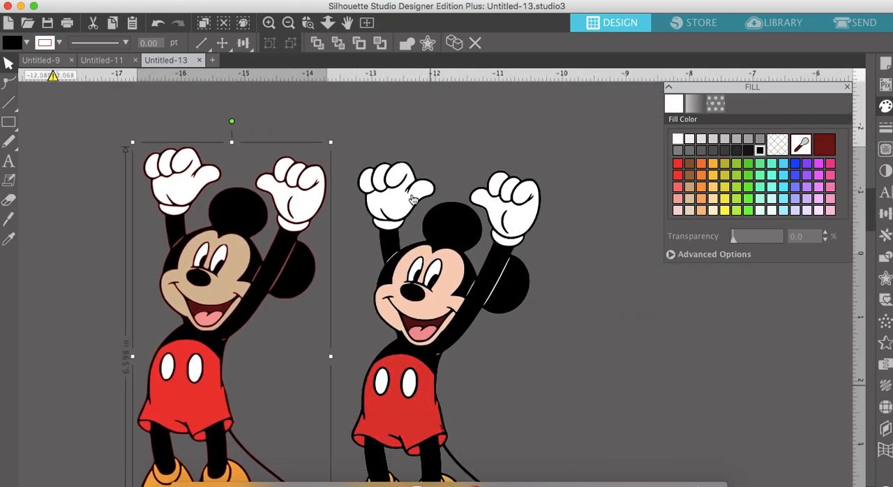
{"action": "left_click", "coordinate": [268, 23]}
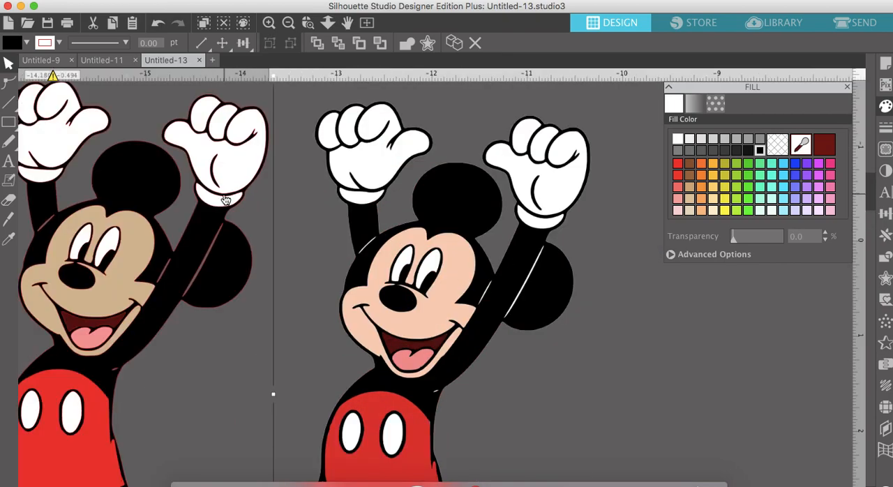
{"action": "scroll", "coordinate": [226, 201], "scroll_direction": "down", "scroll_amount": 5}
{"action": "scroll", "coordinate": [225, 201], "scroll_direction": "left", "scroll_amount": 2}
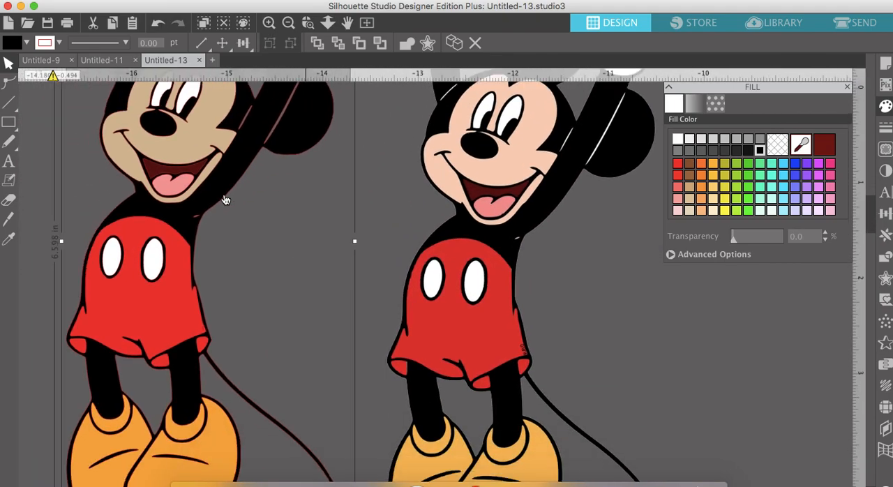
{"action": "scroll", "coordinate": [225, 200], "scroll_direction": "up", "scroll_amount": 4}
{"action": "scroll", "coordinate": [226, 200], "scroll_direction": "left", "scroll_amount": 1}
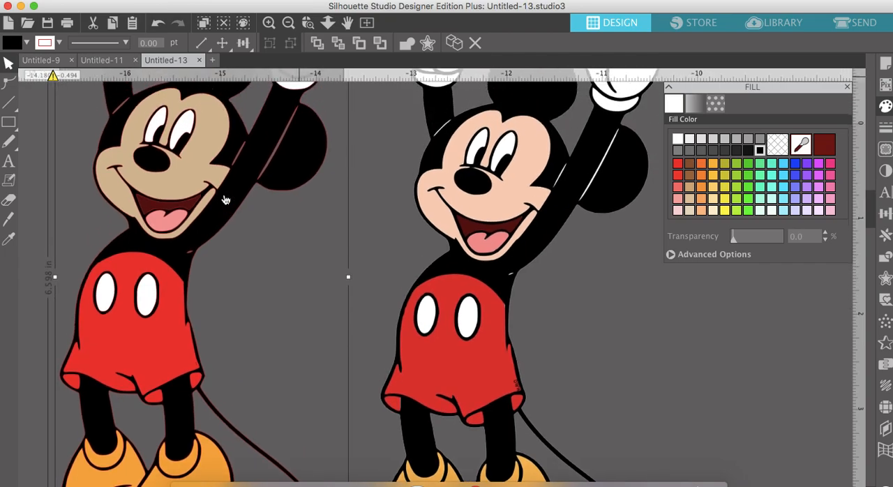
{"action": "scroll", "coordinate": [225, 200], "scroll_direction": "up", "scroll_amount": 1}
{"action": "scroll", "coordinate": [226, 201], "scroll_direction": "left", "scroll_amount": 1}
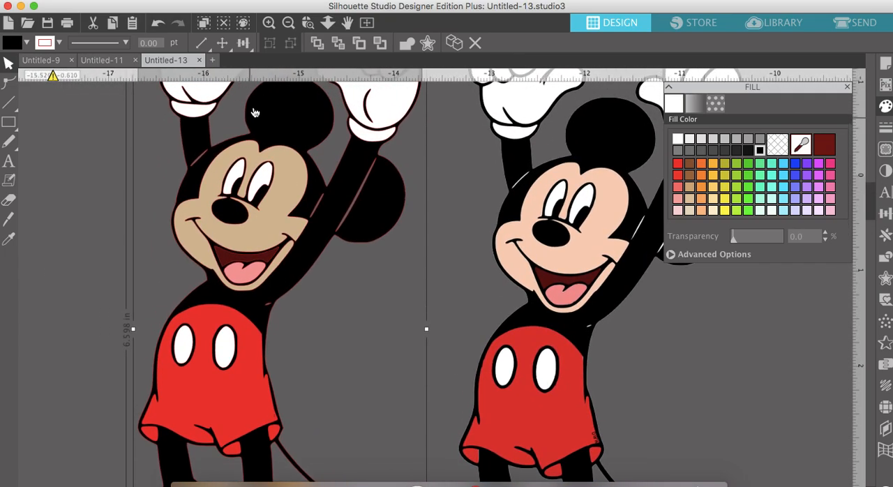
{"action": "left_click", "coordinate": [286, 24]}
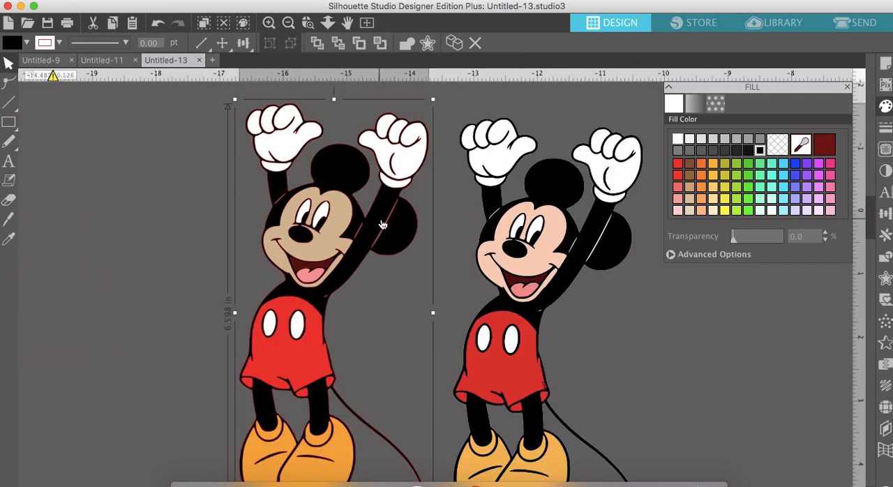
- Move the black body silhouette sideways, clear of the coloured face, gloves, shorts and shoes, and deselect it
{"action": "left_click", "coordinate": [388, 277]}
{"action": "left_click_drag", "start_coordinate": [398, 234], "coordinate": [189, 236]}
{"action": "key", "text": "Escape"}
{"action": "scroll", "coordinate": [203, 239], "scroll_direction": "up", "scroll_amount": 1}
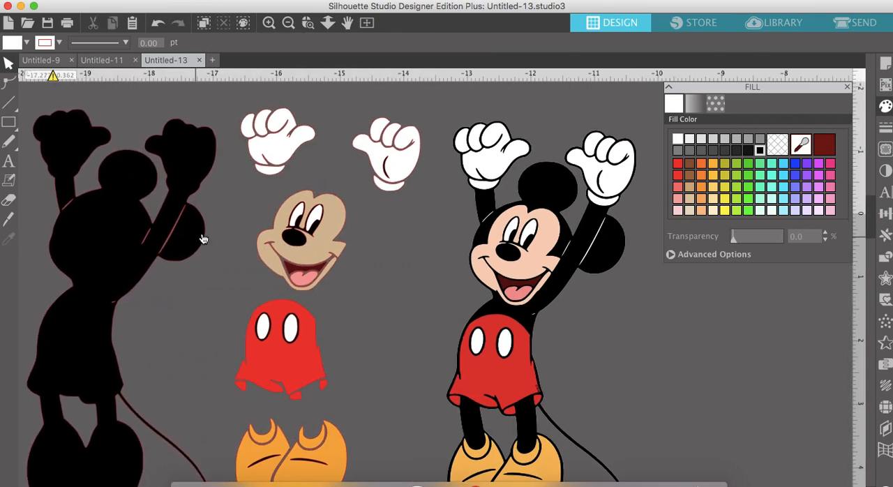
{"action": "scroll", "coordinate": [203, 238], "scroll_direction": "right", "scroll_amount": 2}
{"action": "scroll", "coordinate": [203, 238], "scroll_direction": "down", "scroll_amount": 2}
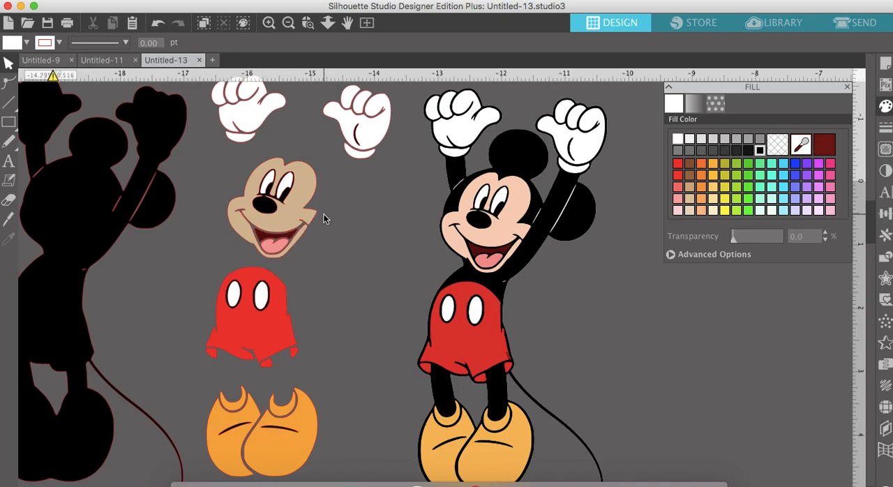
- Cut the black palm crease out of the white glove nearest the original image by making them a compound path
{"action": "scroll", "coordinate": [340, 166], "scroll_direction": "up", "scroll_amount": 1}
{"action": "scroll", "coordinate": [340, 166], "scroll_direction": "right", "scroll_amount": 1}
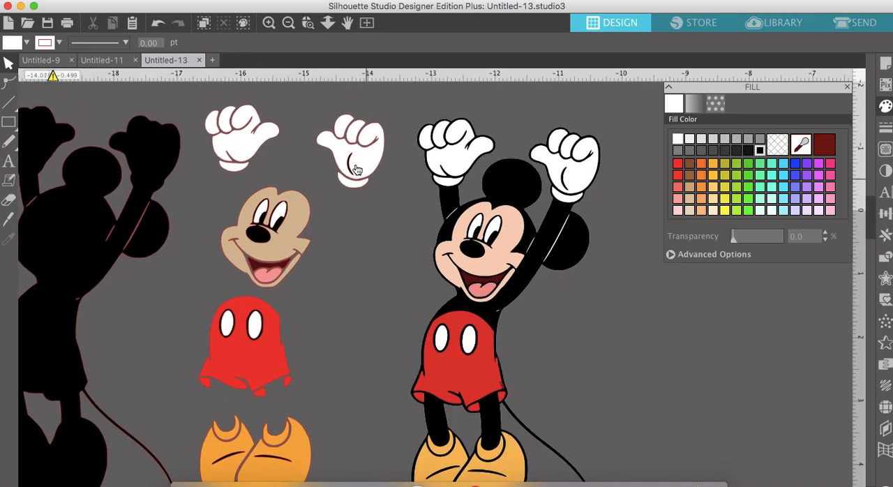
{"action": "left_click", "coordinate": [271, 27]}
{"action": "left_click", "coordinate": [271, 27]}
{"action": "scroll", "coordinate": [272, 123], "scroll_direction": "up", "scroll_amount": 3}
{"action": "scroll", "coordinate": [272, 123], "scroll_direction": "left", "scroll_amount": 1}
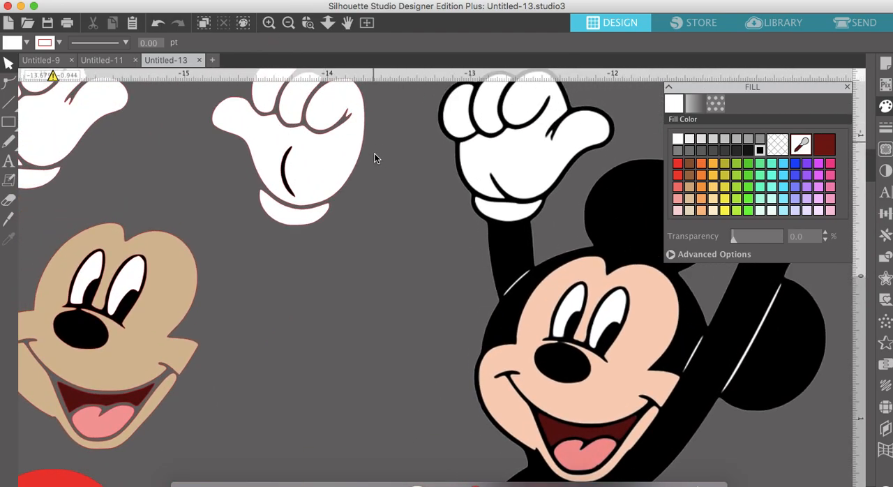
{"action": "left_click", "coordinate": [301, 171]}
{"action": "left_click", "coordinate": [285, 179]}
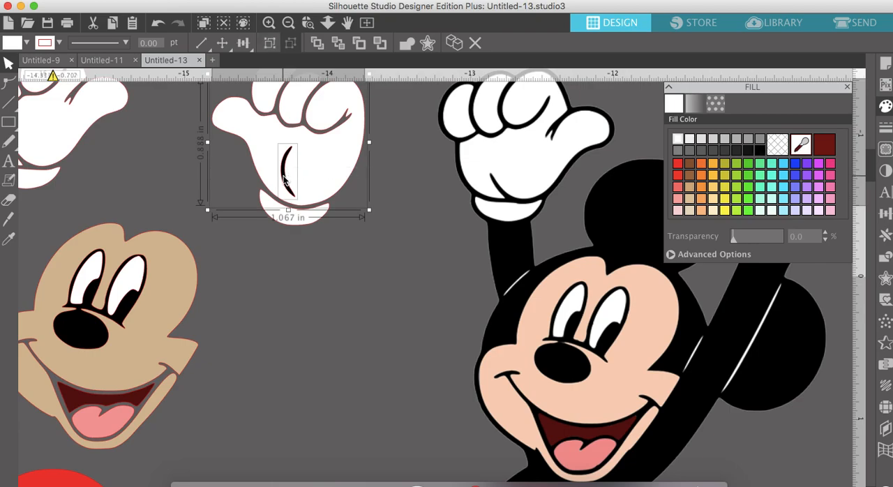
{"action": "right_click", "coordinate": [283, 180]}
{"action": "left_click", "coordinate": [331, 407]}
- Move the two white eye pieces off the traced face into the empty space beside it
{"action": "scroll", "coordinate": [332, 412], "scroll_direction": "down", "scroll_amount": 3}
{"action": "scroll", "coordinate": [332, 412], "scroll_direction": "left", "scroll_amount": 1}
{"action": "scroll", "coordinate": [333, 411], "scroll_direction": "left", "scroll_amount": 2}
{"action": "scroll", "coordinate": [333, 412], "scroll_direction": "up", "scroll_amount": 2}
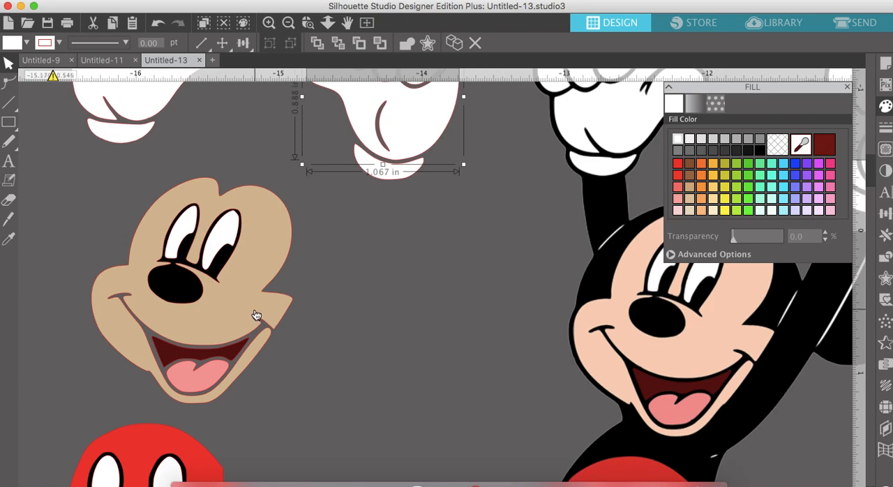
{"action": "left_click_drag", "start_coordinate": [223, 233], "coordinate": [379, 245]}
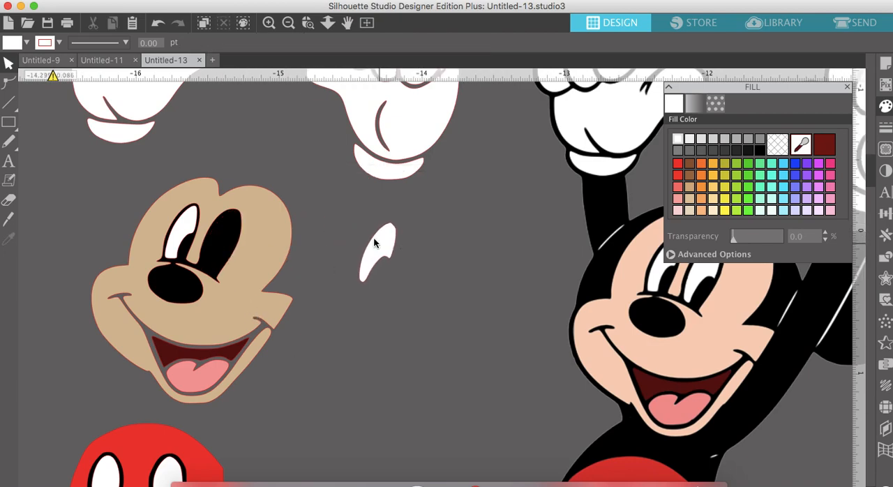
{"action": "left_click_drag", "start_coordinate": [188, 225], "coordinate": [381, 263]}
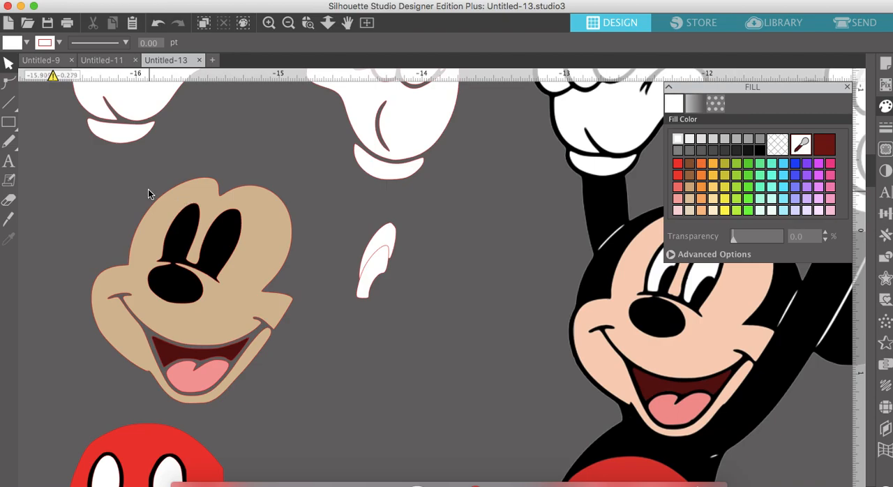
- Make a compound path of the tan face with the black eye and nose shapes
{"action": "left_click_drag", "start_coordinate": [147, 187], "coordinate": [178, 269]}
{"action": "right_click", "coordinate": [179, 269]}
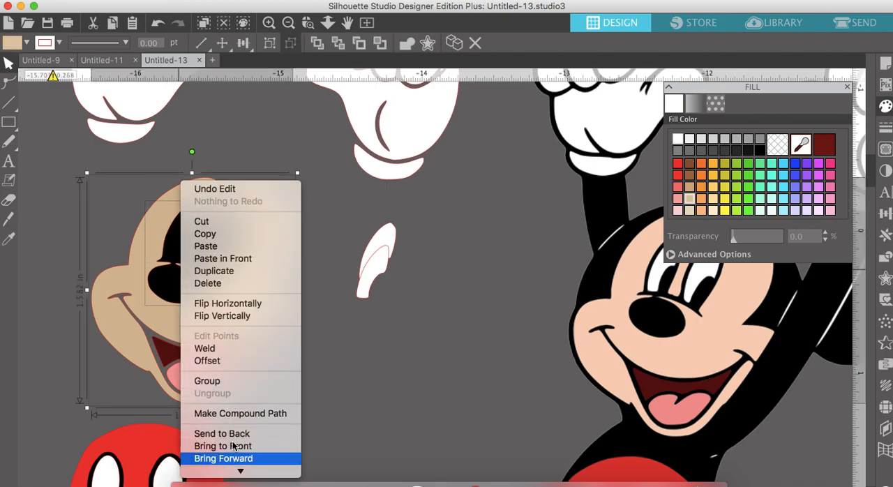
{"action": "left_click", "coordinate": [232, 416]}
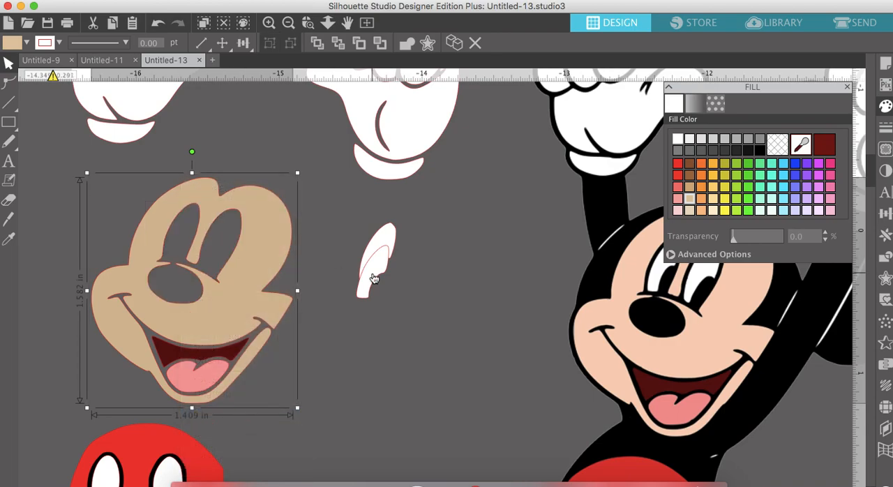
- Move both white eye pieces back into the eye openings of the tan face
{"action": "left_click_drag", "start_coordinate": [374, 278], "coordinate": [180, 236]}
{"action": "left_click", "coordinate": [426, 235]}
{"action": "left_click_drag", "start_coordinate": [383, 243], "coordinate": [223, 226]}
- Move the two white button ovals off the red shorts, one to either side
{"action": "scroll", "coordinate": [224, 226], "scroll_direction": "down", "scroll_amount": 5}
{"action": "scroll", "coordinate": [224, 228], "scroll_direction": "down", "scroll_amount": 2}
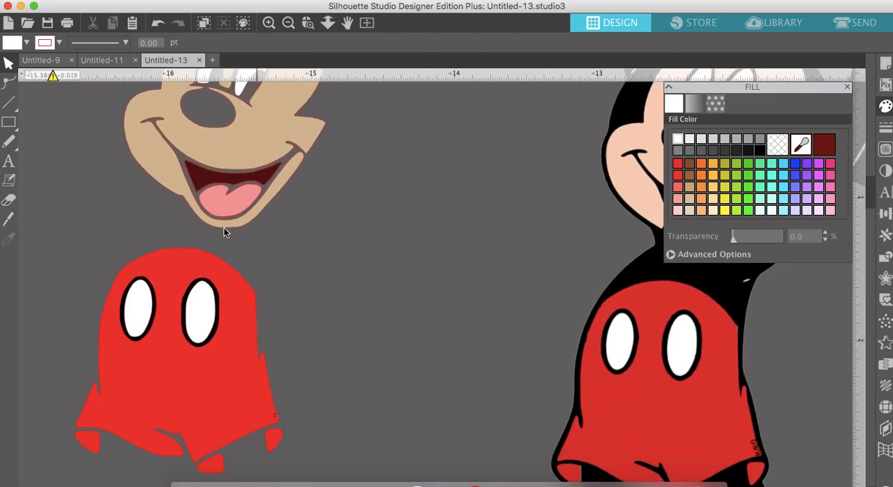
{"action": "left_click_drag", "start_coordinate": [202, 314], "coordinate": [342, 297]}
{"action": "left_click_drag", "start_coordinate": [134, 312], "coordinate": [47, 301]}
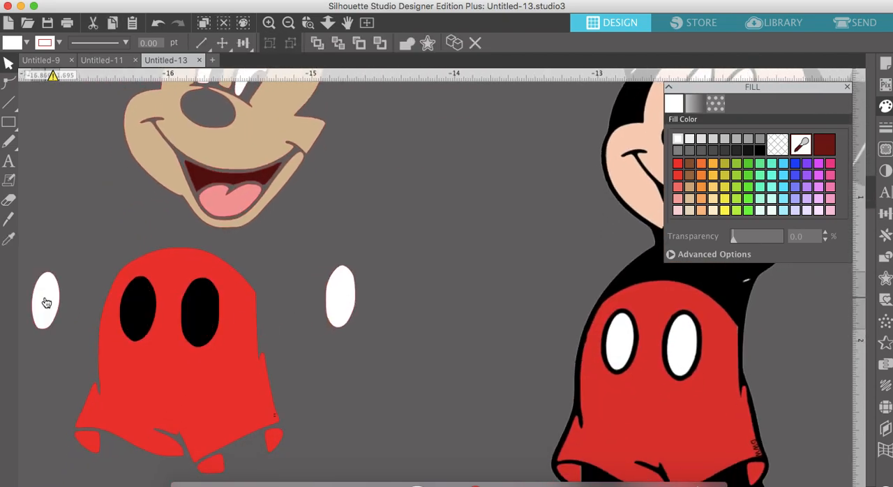
- Make a compound path of the red shorts and the two black button ovals
{"action": "left_click", "coordinate": [223, 301]}
{"action": "left_click", "coordinate": [204, 305], "text": "shift"}
{"action": "left_click", "coordinate": [151, 306], "text": "shift"}
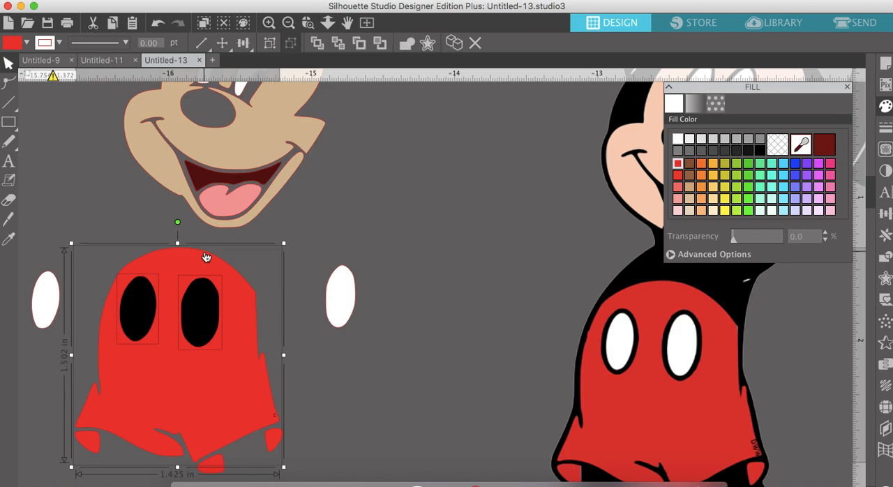
{"action": "right_click", "coordinate": [175, 262]}
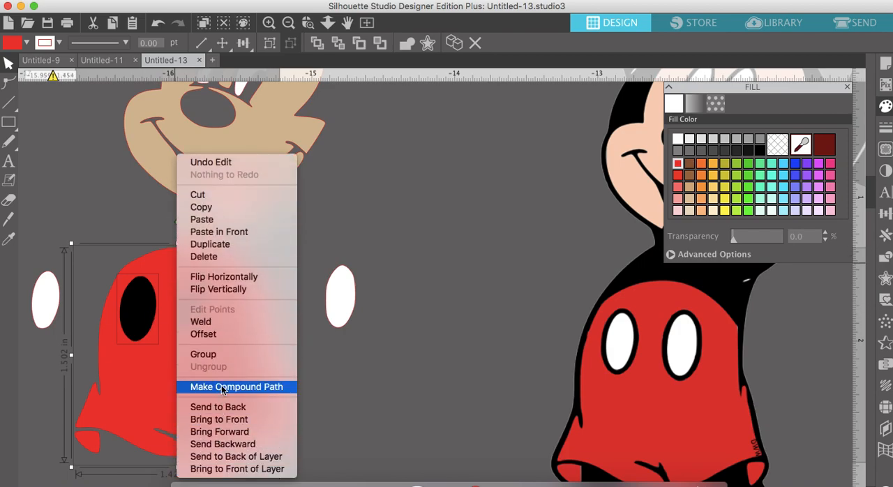
{"action": "left_click", "coordinate": [222, 388]}
- Move both white button ovals back into the openings in the red shorts
{"action": "left_click", "coordinate": [48, 290]}
{"action": "left_click_drag", "start_coordinate": [44, 291], "coordinate": [142, 301]}
{"action": "left_click_drag", "start_coordinate": [344, 305], "coordinate": [206, 322]}
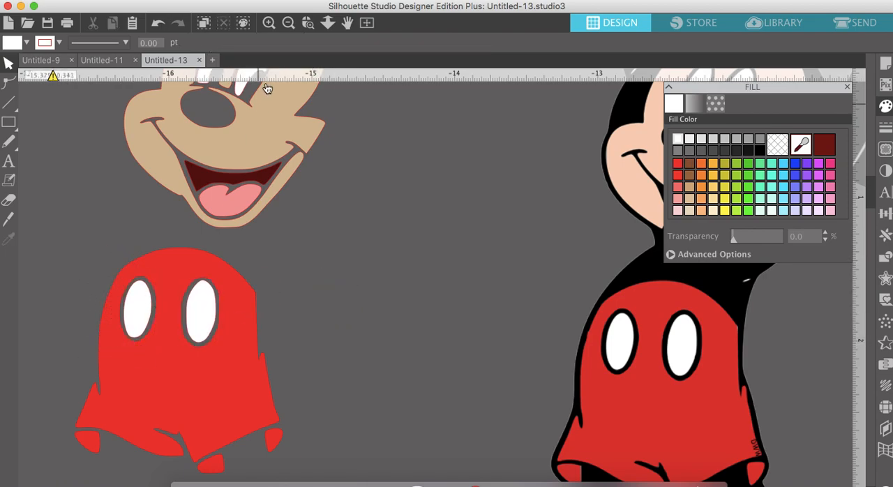
- Move the black body silhouette back under the coloured pieces and deselect it
{"action": "left_click", "coordinate": [289, 23]}
{"action": "left_click", "coordinate": [288, 23]}
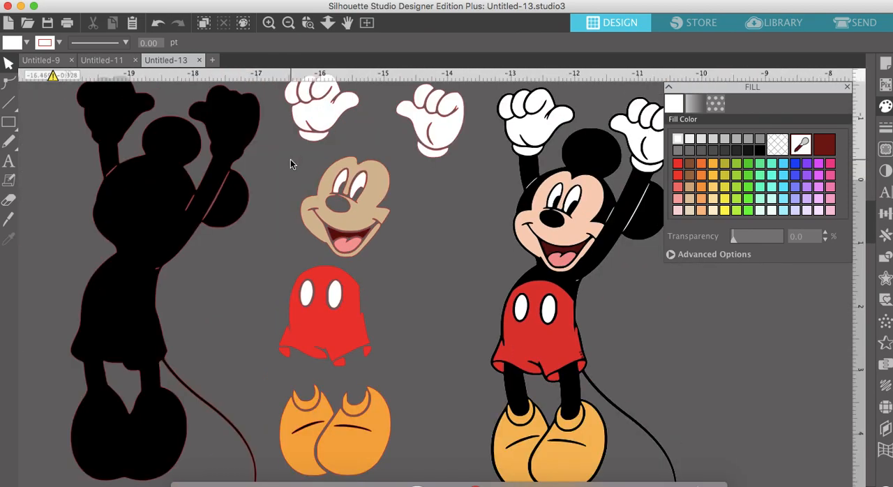
{"action": "scroll", "coordinate": [291, 162], "scroll_direction": "right", "scroll_amount": 2}
{"action": "scroll", "coordinate": [291, 161], "scroll_direction": "up", "scroll_amount": 1}
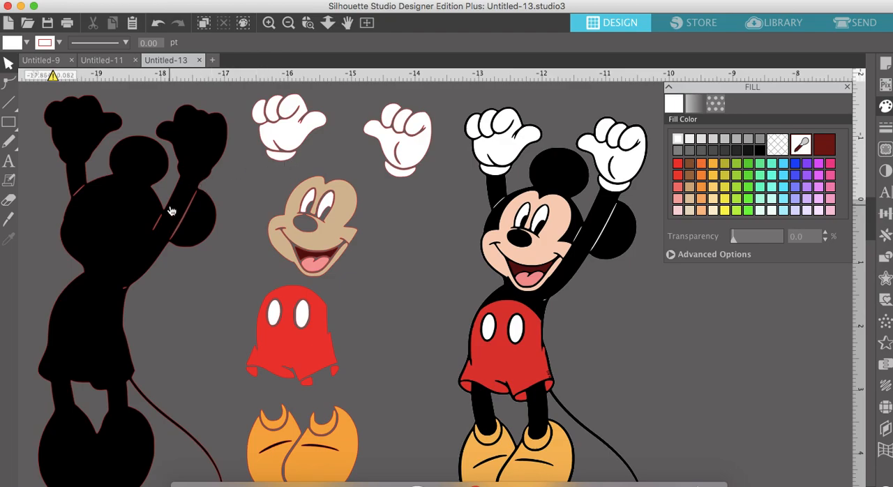
{"action": "left_click_drag", "start_coordinate": [147, 225], "coordinate": [351, 221]}
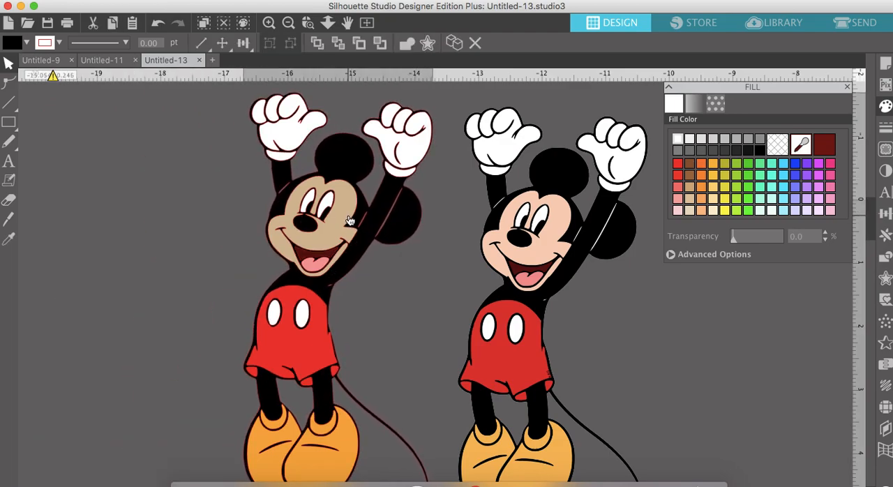
{"action": "key", "text": "Escape"}
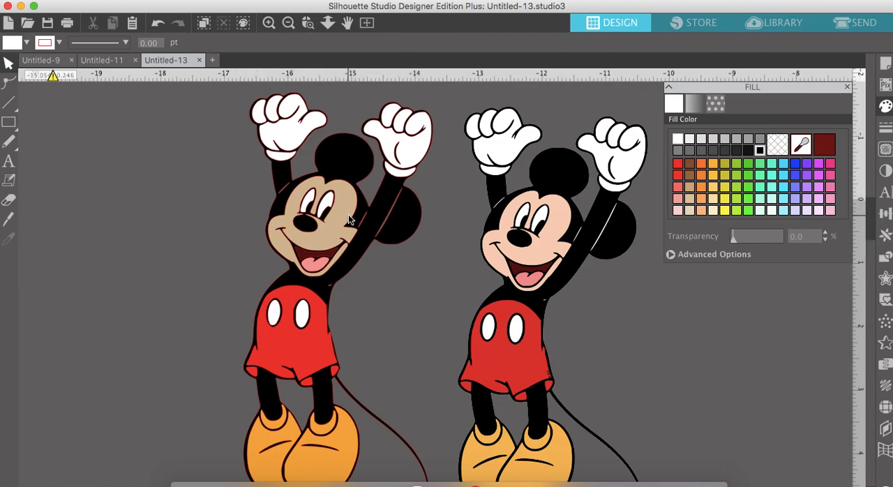
- Move the original image aside, select the traced pieces, and shift the front orange shoe slightly sideways
{"action": "scroll", "coordinate": [349, 215], "scroll_direction": "right", "scroll_amount": 2}
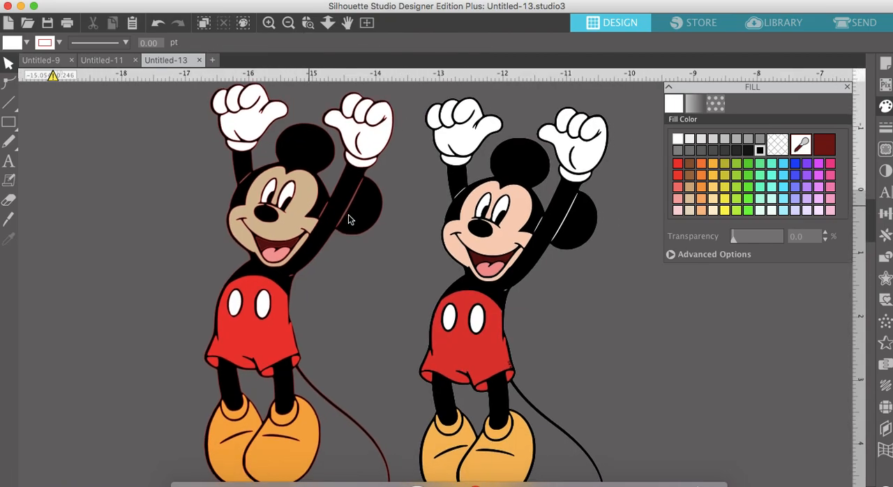
{"action": "left_click_drag", "start_coordinate": [499, 237], "coordinate": [540, 229]}
{"action": "key", "text": "Escape"}
{"action": "left_click", "coordinate": [291, 25]}
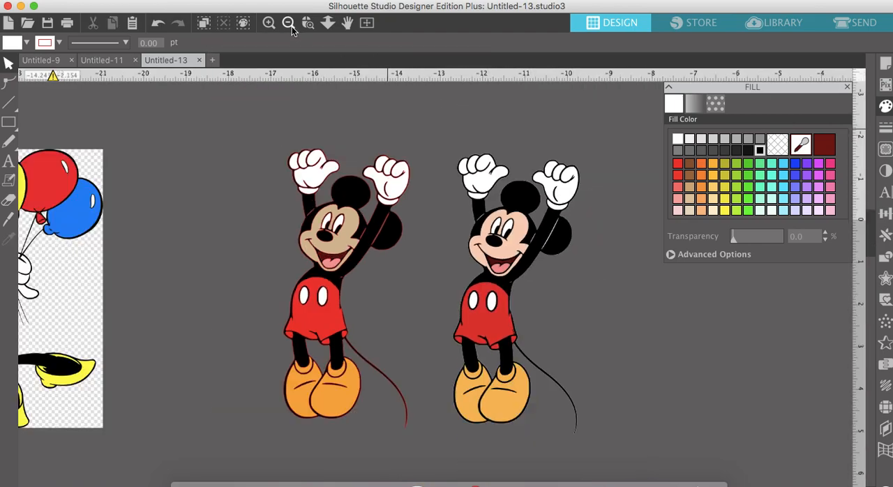
{"action": "left_click_drag", "start_coordinate": [250, 113], "coordinate": [414, 438]}
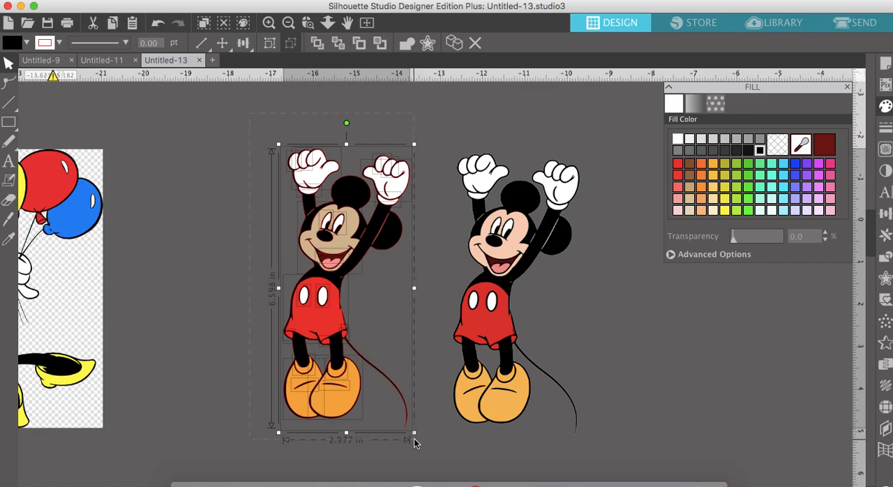
{"action": "left_click", "coordinate": [352, 424]}
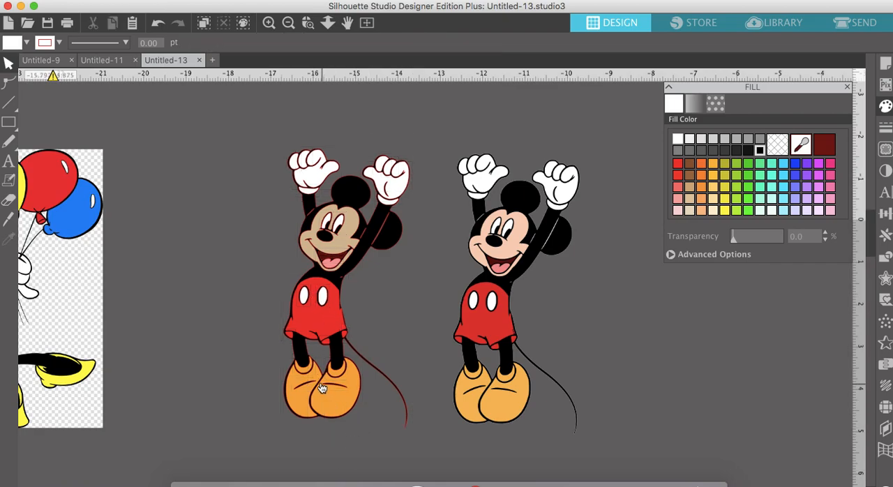
{"action": "mouse_move", "coordinate": [327, 395]}
{"action": "left_mouse_down"}
{"action": "mouse_move", "coordinate": [359, 400]}
{"action": "mouse_move", "coordinate": [335, 393]}
{"action": "left_mouse_up"}
{"action": "left_click", "coordinate": [261, 236]}
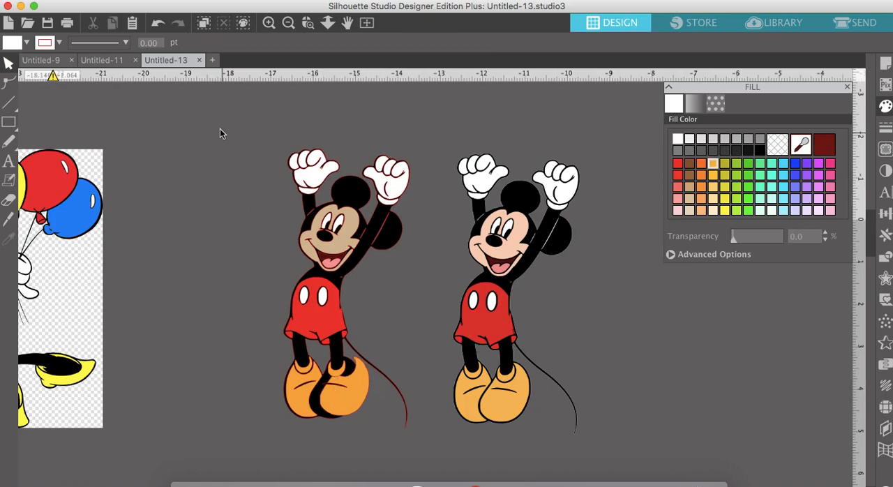
- Undo the shoe, original image and black body moves so the silhouette is separate from the coloured pieces again
{"action": "left_click", "coordinate": [159, 23]}
{"action": "left_click", "coordinate": [161, 24]}
{"action": "left_click", "coordinate": [162, 24]}
{"action": "left_click", "coordinate": [161, 23]}
{"action": "left_click", "coordinate": [161, 23]}
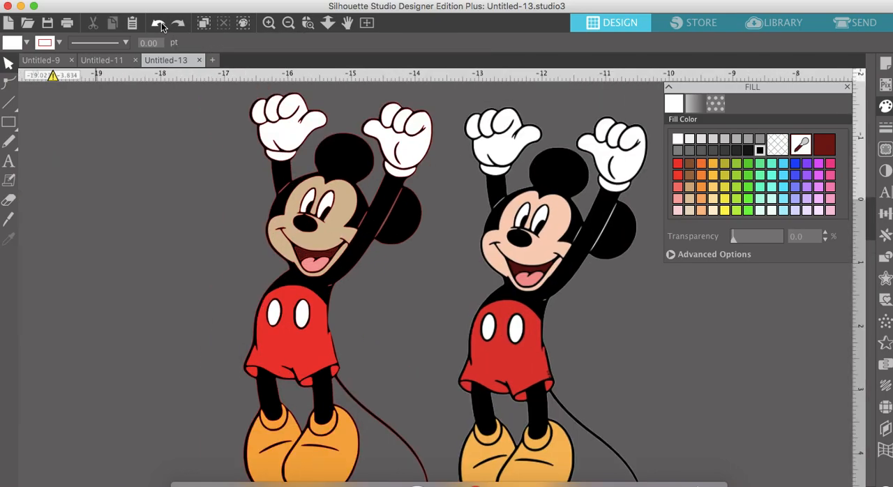
{"action": "left_click", "coordinate": [161, 22]}
- Cut the black crease out of the front orange shoe by making them a compound path
{"action": "scroll", "coordinate": [411, 363], "scroll_direction": "down", "scroll_amount": 3}
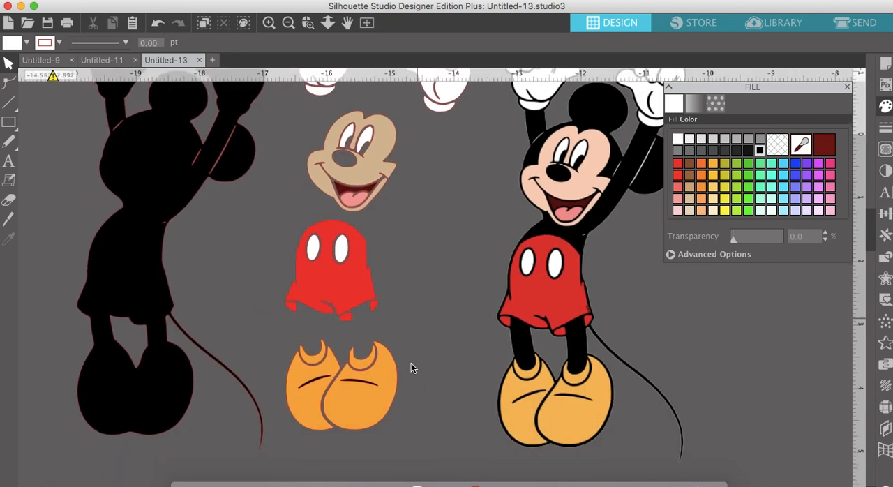
{"action": "left_click", "coordinate": [383, 382]}
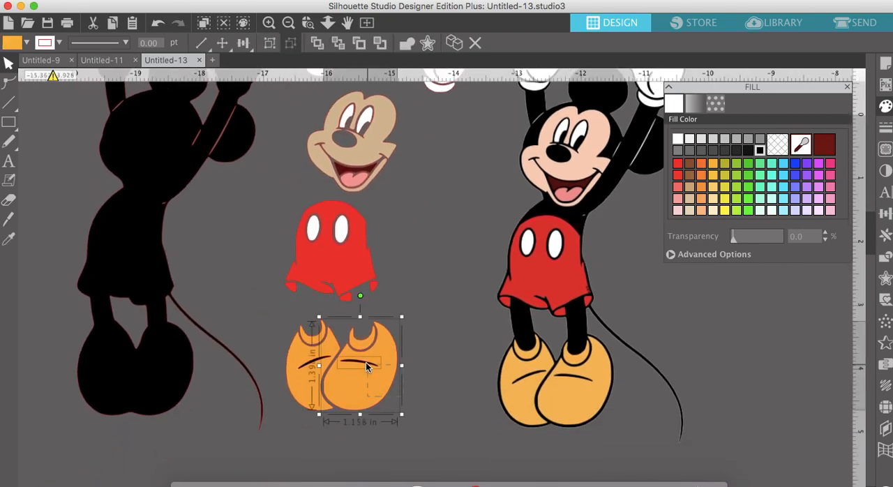
{"action": "right_click", "coordinate": [367, 363]}
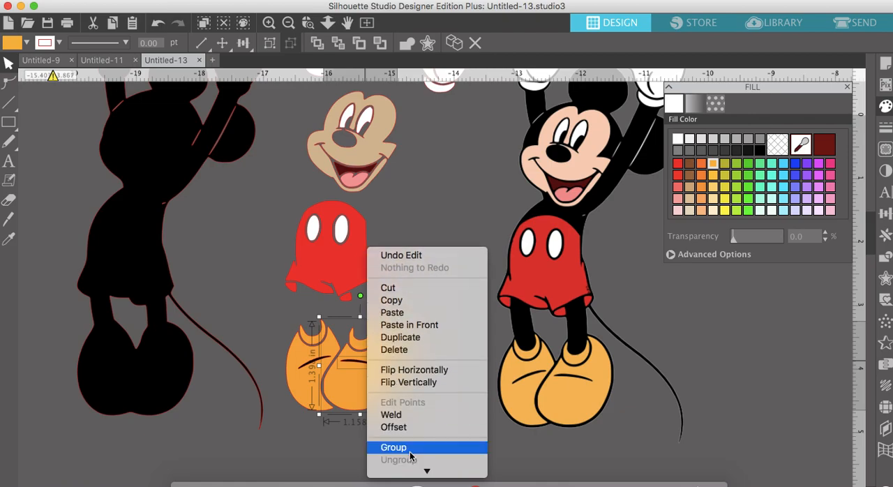
{"action": "left_click", "coordinate": [418, 388]}
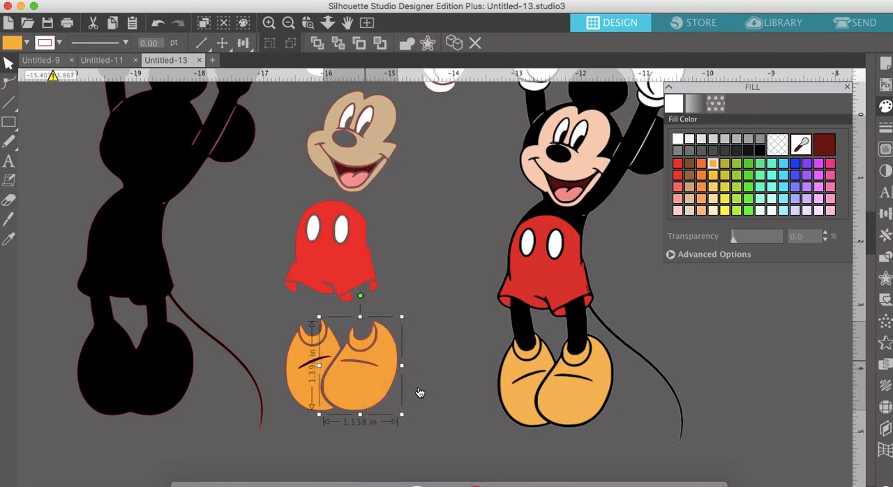
- Cut the black crease out of the rear orange shoe by making them a compound path
{"action": "left_click", "coordinate": [271, 357]}
{"action": "left_click", "coordinate": [303, 373]}
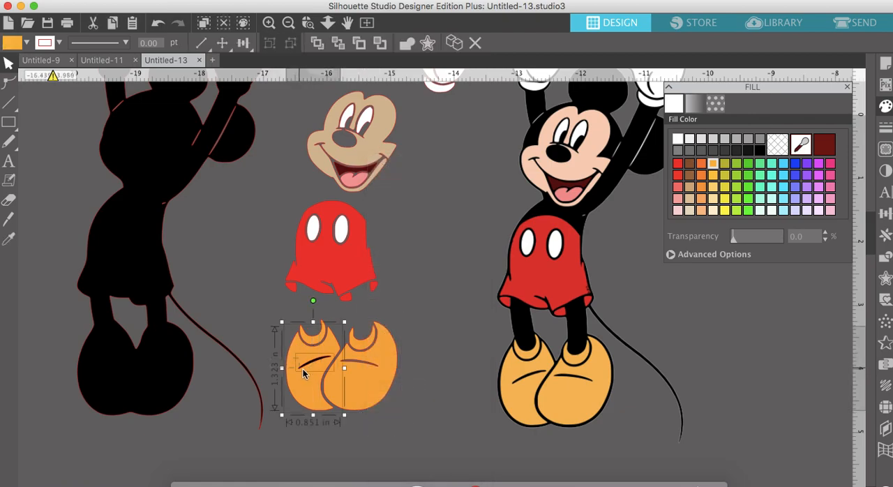
{"action": "right_click", "coordinate": [311, 363]}
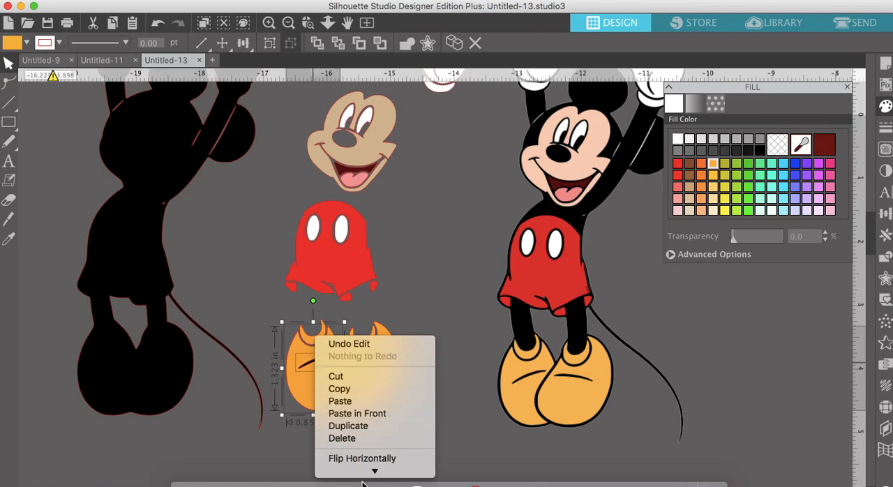
{"action": "mouse_move", "coordinate": [362, 482]}
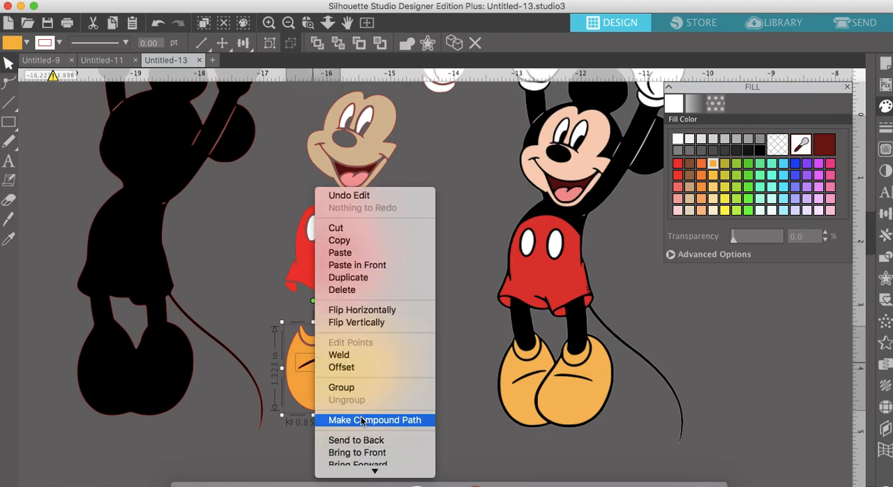
{"action": "left_click", "coordinate": [363, 420]}
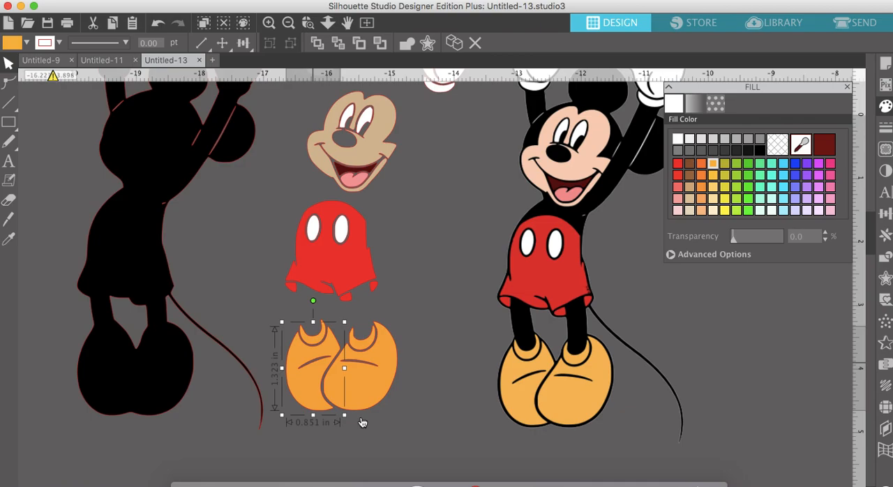
- Align the black body silhouette under the gloves, face, shorts and shoes, and leave it deselected
{"action": "scroll", "coordinate": [362, 422], "scroll_direction": "up", "scroll_amount": 3}
{"action": "left_click", "coordinate": [291, 24]}
{"action": "left_click_drag", "start_coordinate": [266, 206], "coordinate": [402, 203]}
{"action": "key", "text": "Escape"}
- Move the original image clear of the traced figure and group all the traced pieces
{"action": "left_click", "coordinate": [513, 232]}
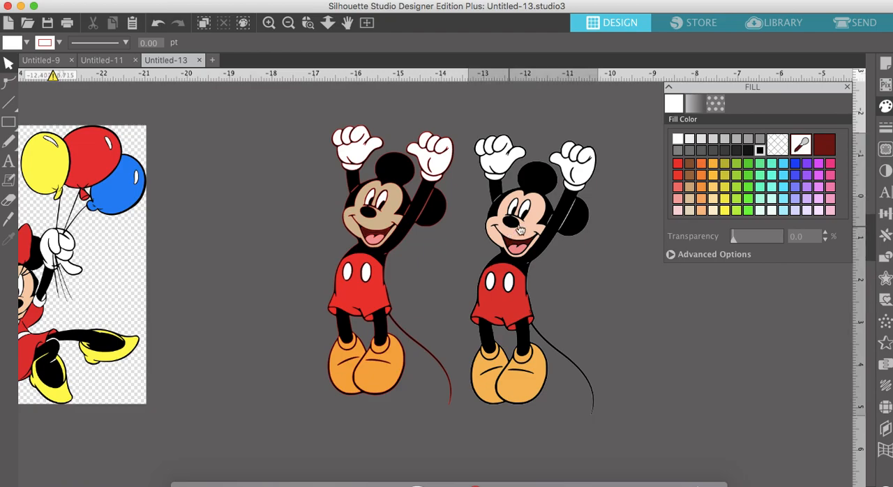
{"action": "left_click_drag", "start_coordinate": [513, 232], "coordinate": [553, 223]}
{"action": "left_click_drag", "start_coordinate": [312, 118], "coordinate": [468, 422]}
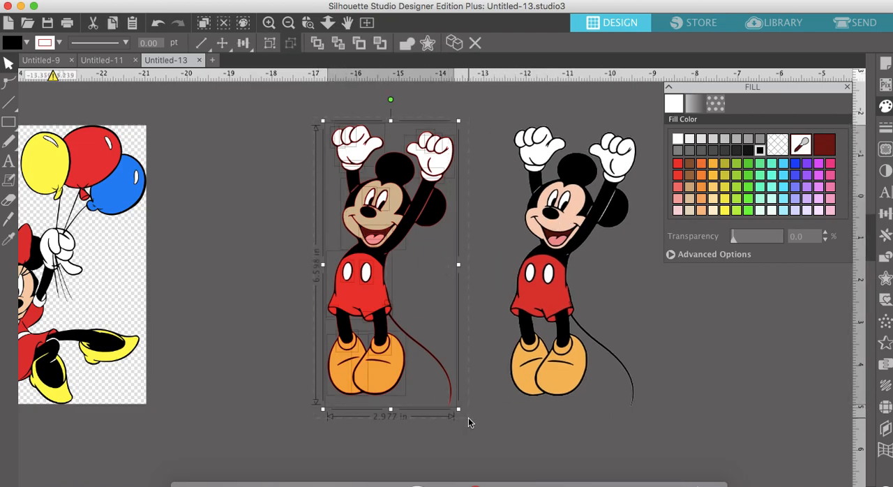
{"action": "left_click", "coordinate": [273, 48]}
- Move the original image close beside the grouped traced figure
{"action": "scroll", "coordinate": [433, 356], "scroll_direction": "right", "scroll_amount": 4}
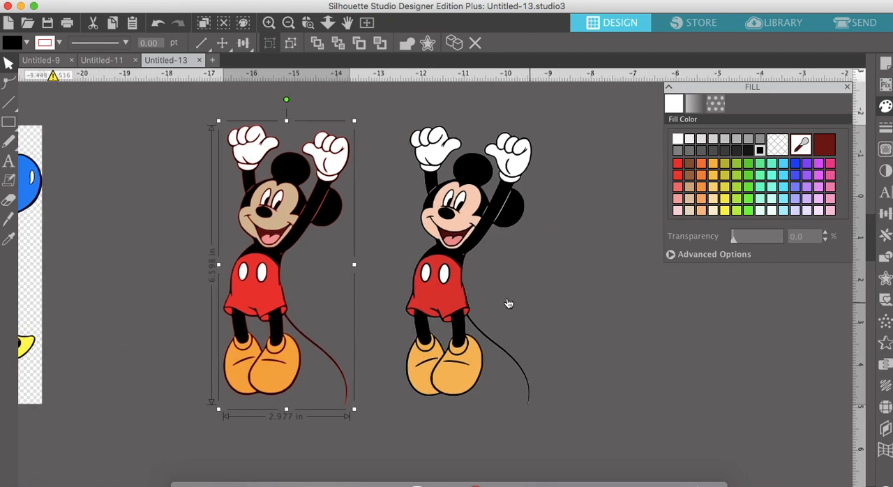
{"action": "left_click", "coordinate": [448, 295]}
{"action": "left_click_drag", "start_coordinate": [448, 295], "coordinate": [398, 307]}
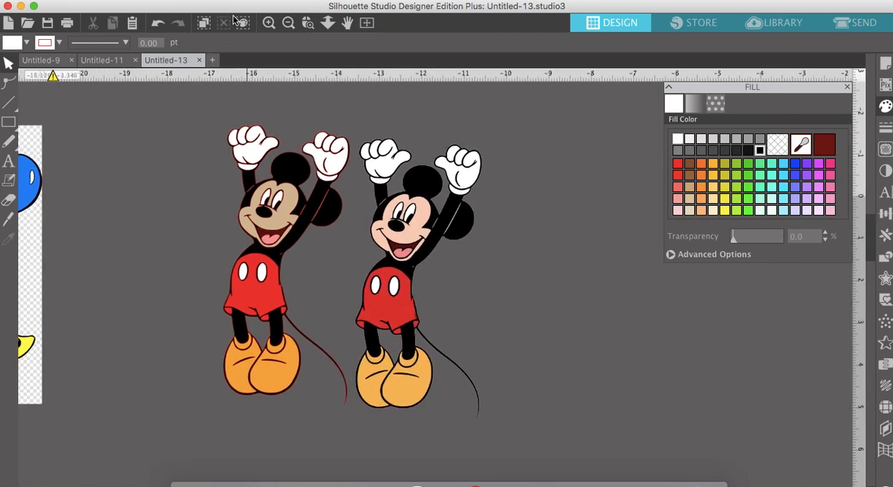
- Nudge the grouped traced Mickey slightly closer to the original image and compare the two figures
{"action": "left_click", "coordinate": [269, 23]}
{"action": "left_click", "coordinate": [268, 23]}
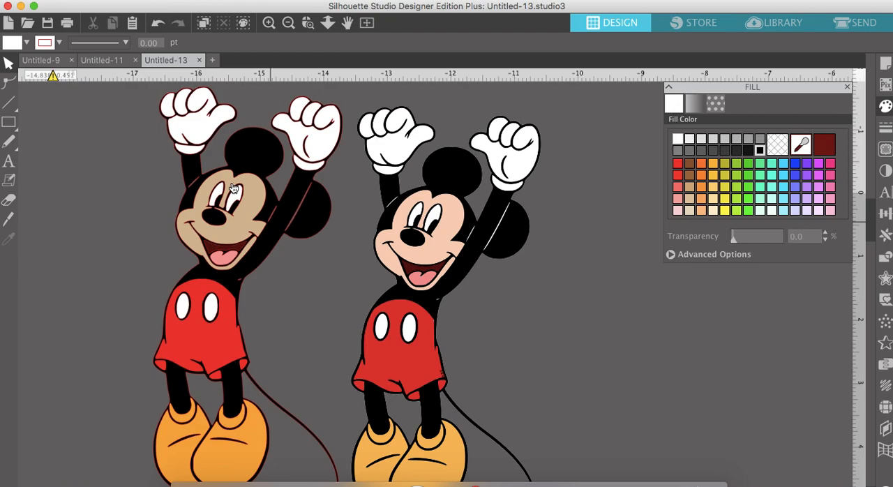
{"action": "left_click_drag", "start_coordinate": [395, 253], "coordinate": [395, 241]}
{"action": "scroll", "coordinate": [394, 241], "scroll_direction": "down", "scroll_amount": 1}
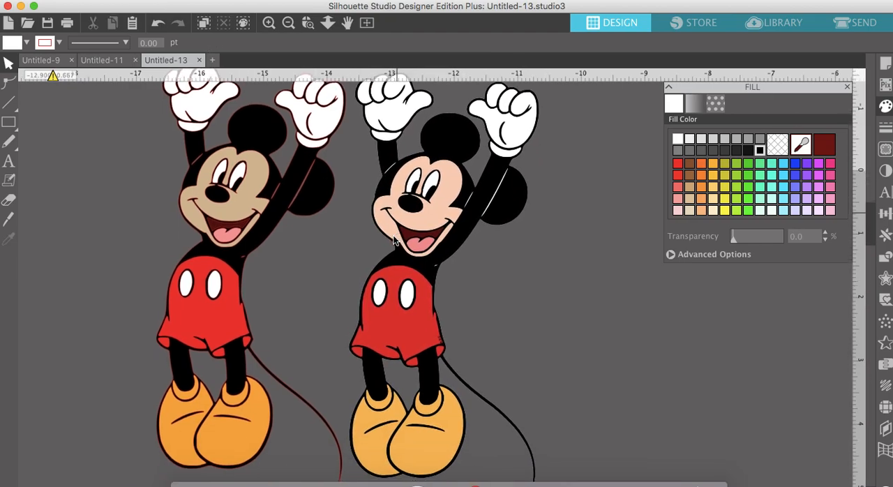
{"action": "mouse_move", "coordinate": [267, 218]}
{"action": "left_mouse_down"}
{"action": "mouse_move", "coordinate": [233, 221]}
{"action": "mouse_move", "coordinate": [272, 215]}
{"action": "left_mouse_up"}
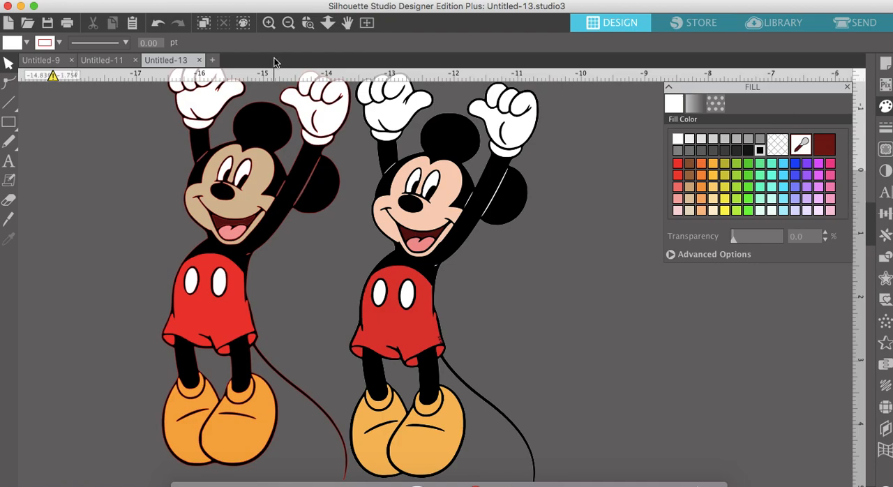
- Select a trace area of about 5.5 by 7.1 in around the whole Minnie Mouse image with balloons
{"action": "left_click", "coordinate": [288, 23]}
{"action": "scroll", "coordinate": [233, 170], "scroll_direction": "left", "scroll_amount": 10}
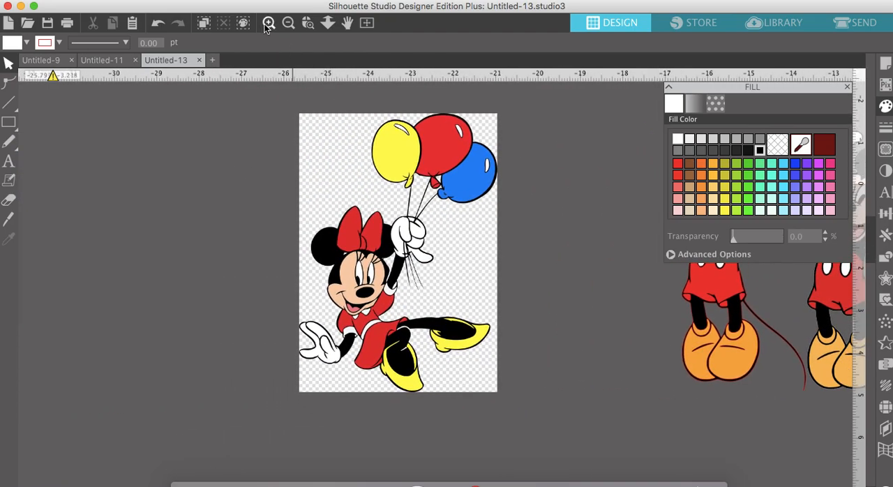
{"action": "left_click", "coordinate": [268, 23]}
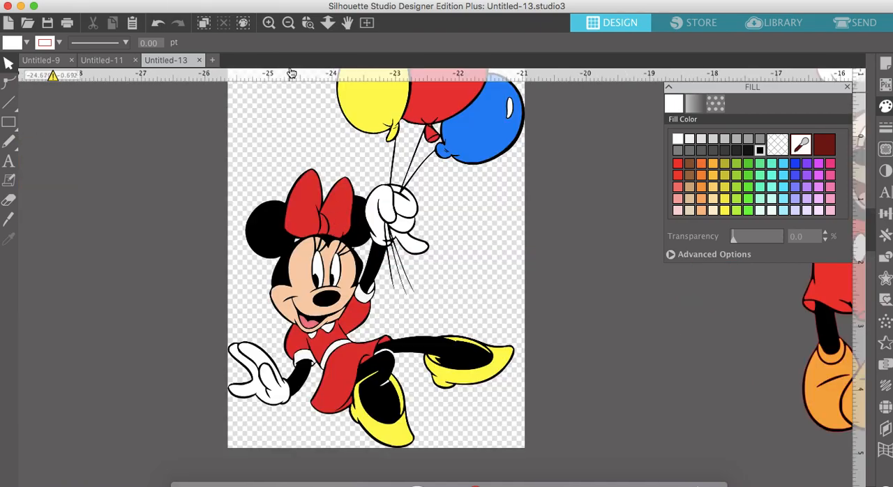
{"action": "left_click", "coordinate": [288, 23]}
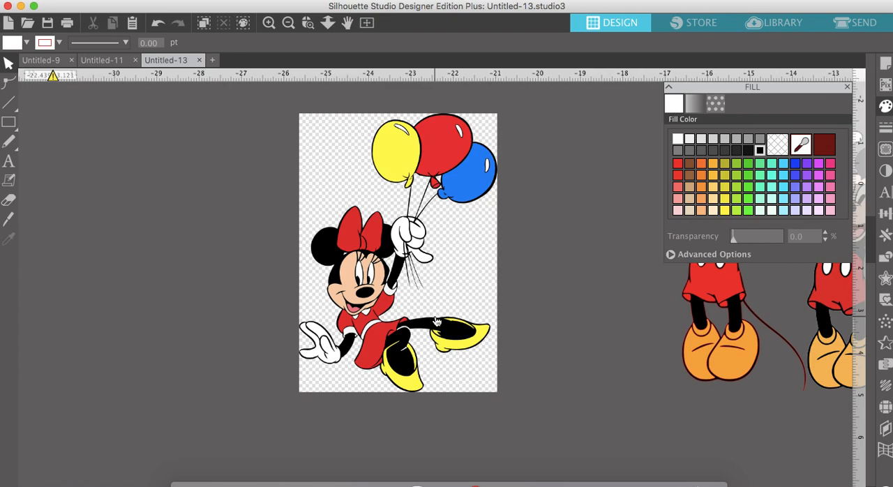
{"action": "left_click", "coordinate": [848, 88]}
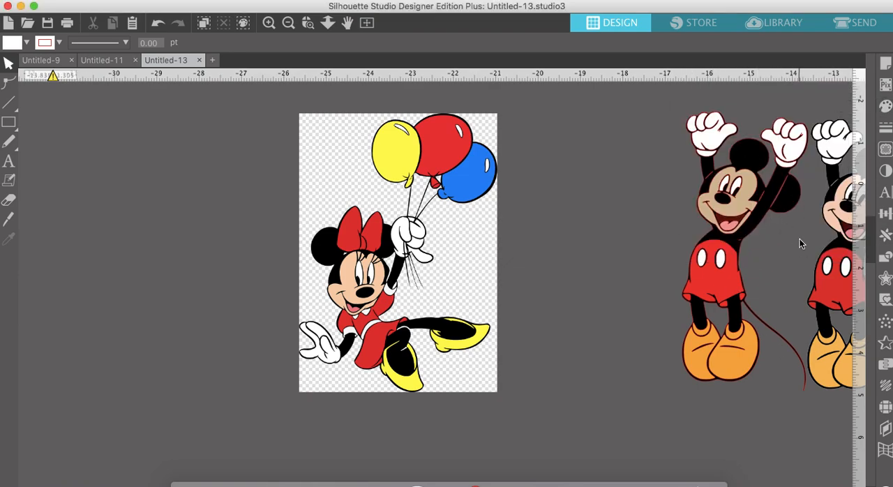
{"action": "left_click", "coordinate": [885, 150]}
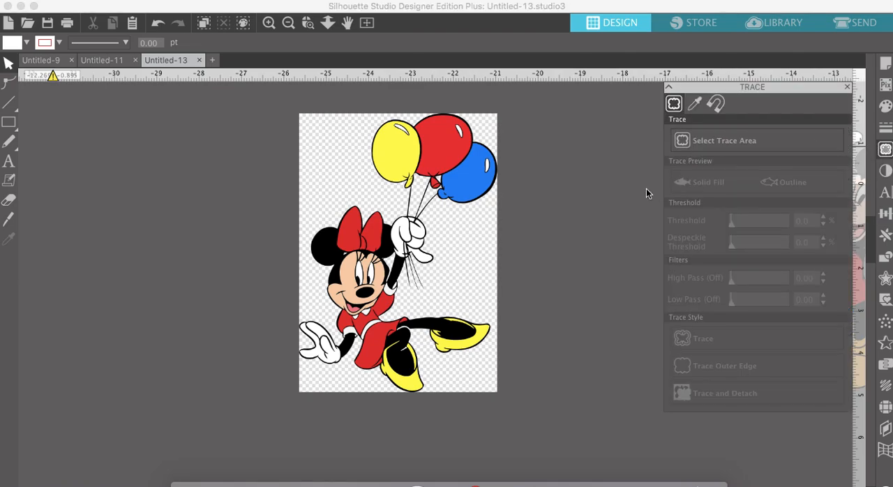
{"action": "left_click", "coordinate": [711, 147]}
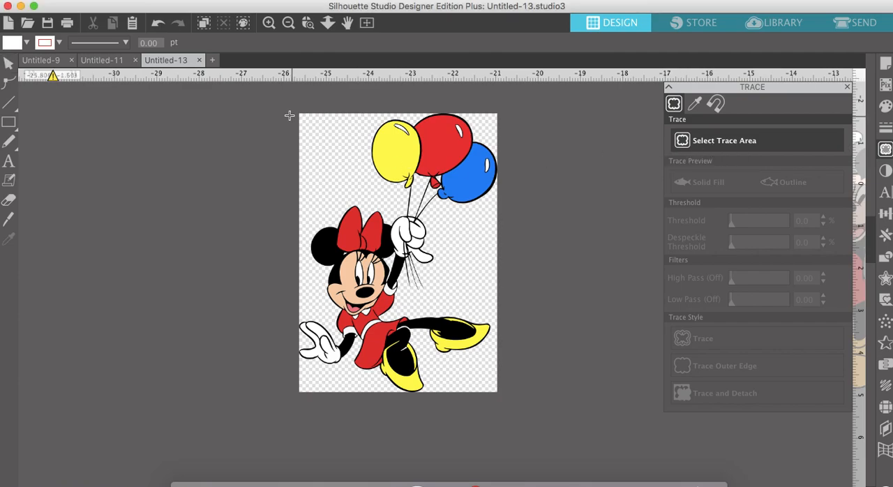
{"action": "mouse_move", "coordinate": [285, 102]}
{"action": "left_mouse_down"}
{"action": "mouse_move", "coordinate": [452, 317]}
{"action": "mouse_move", "coordinate": [505, 345]}
{"action": "mouse_move", "coordinate": [520, 405]}
{"action": "left_mouse_up"}
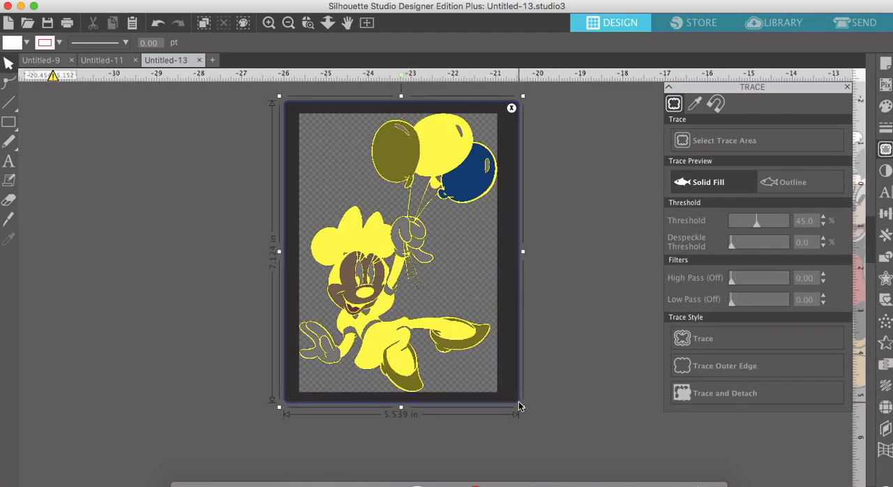
- Lower the trace threshold to 32% for the Minnie image and check the preview coverage
{"action": "scroll", "coordinate": [519, 401], "scroll_direction": "right", "scroll_amount": 5}
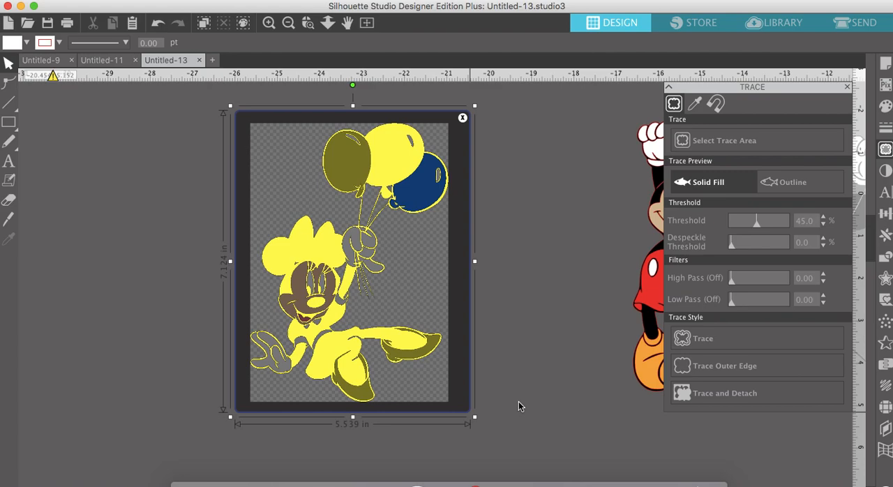
{"action": "left_click", "coordinate": [268, 24]}
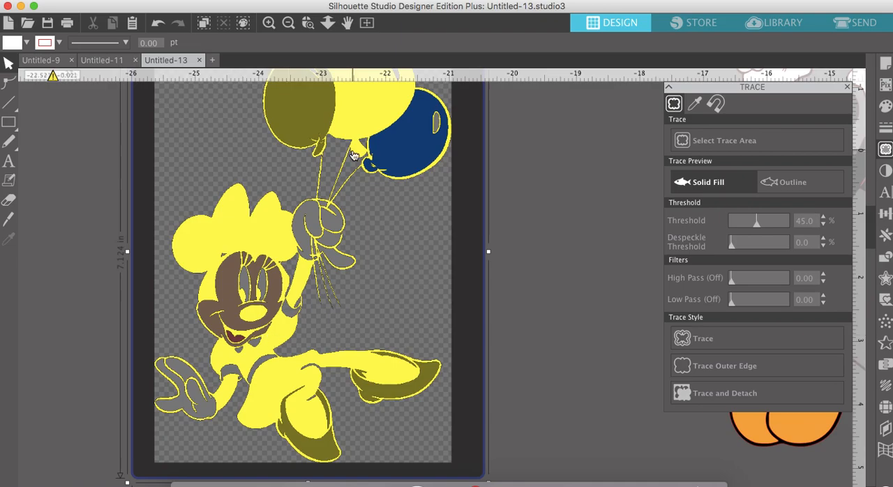
{"action": "scroll", "coordinate": [353, 155], "scroll_direction": "up", "scroll_amount": 2}
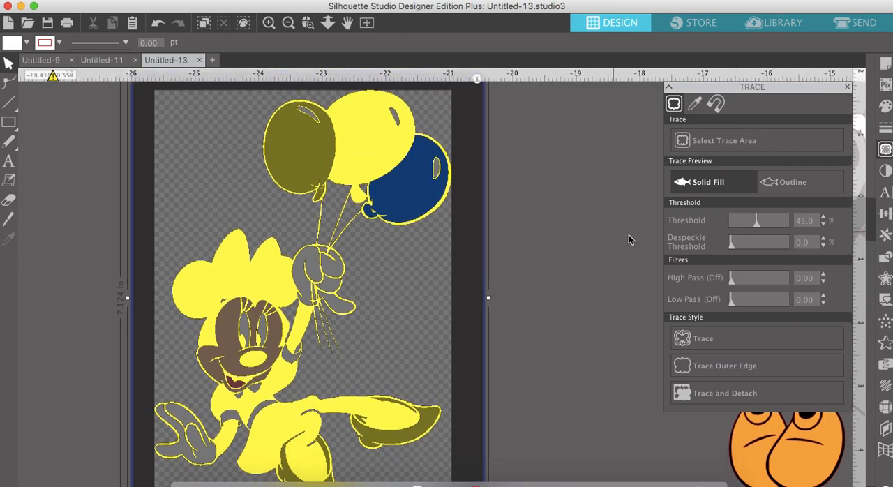
{"action": "left_click", "coordinate": [758, 227]}
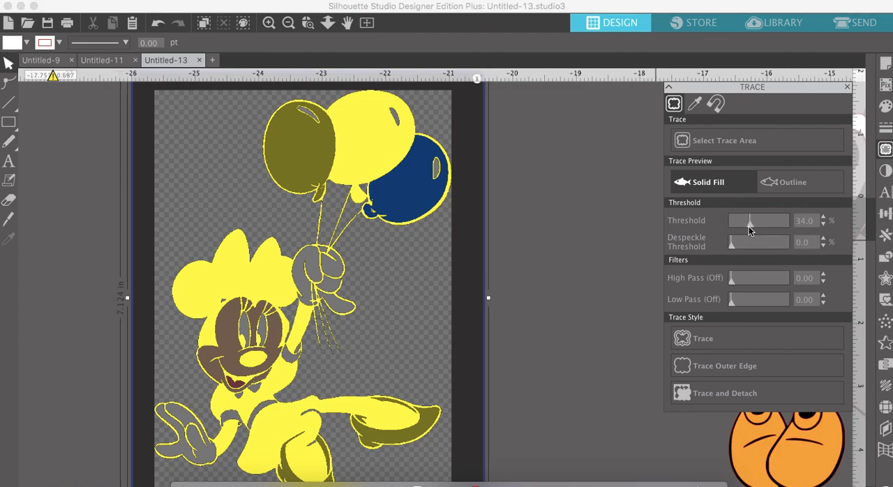
{"action": "left_click_drag", "start_coordinate": [750, 227], "coordinate": [748, 227]}
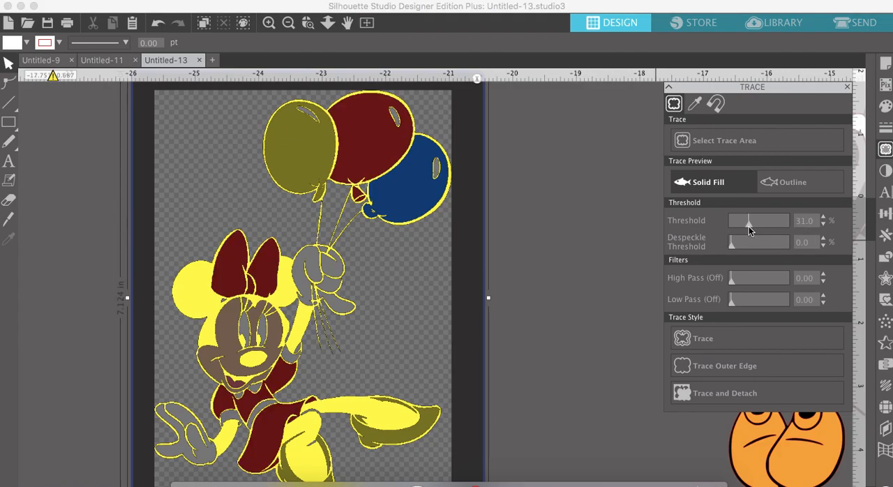
{"action": "left_click_drag", "start_coordinate": [746, 226], "coordinate": [749, 226]}
{"action": "scroll", "coordinate": [385, 342], "scroll_direction": "down", "scroll_amount": 1}
{"action": "scroll", "coordinate": [385, 346], "scroll_direction": "down", "scroll_amount": 3}
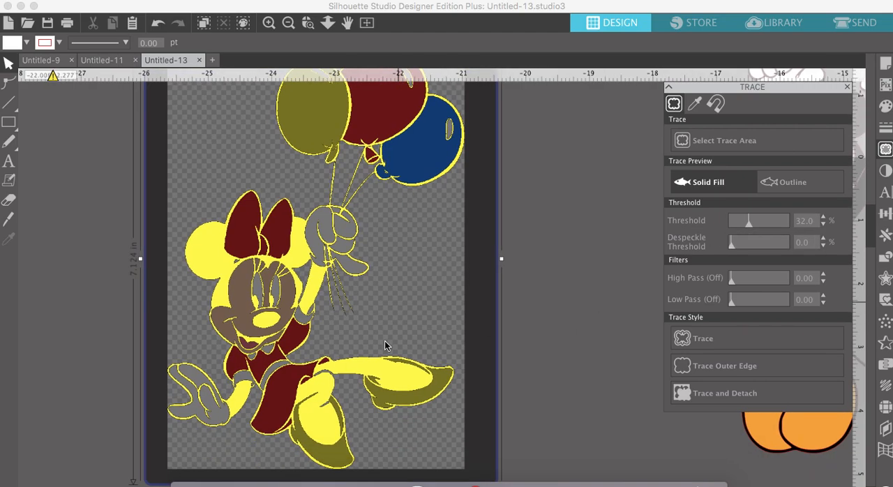
{"action": "scroll", "coordinate": [385, 346], "scroll_direction": "up", "scroll_amount": 2}
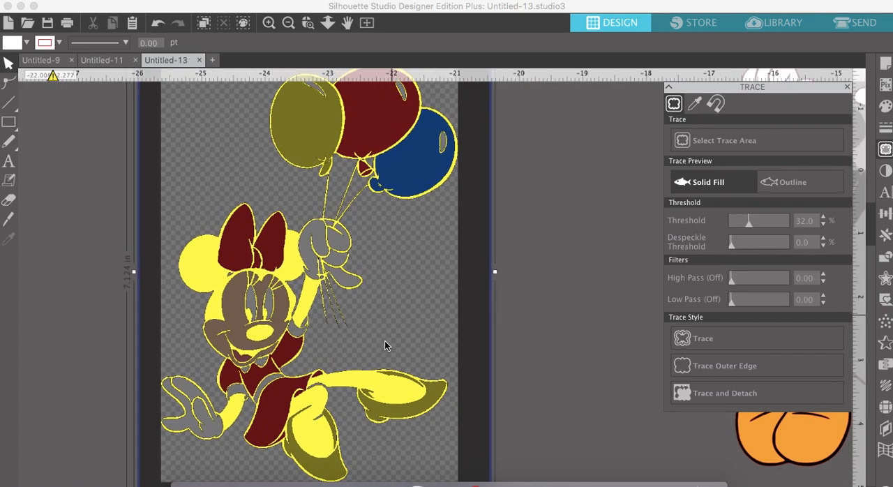
- Inspect the trace preview closely, set the threshold to 33% and trace the Minnie image
{"action": "left_click", "coordinate": [268, 23]}
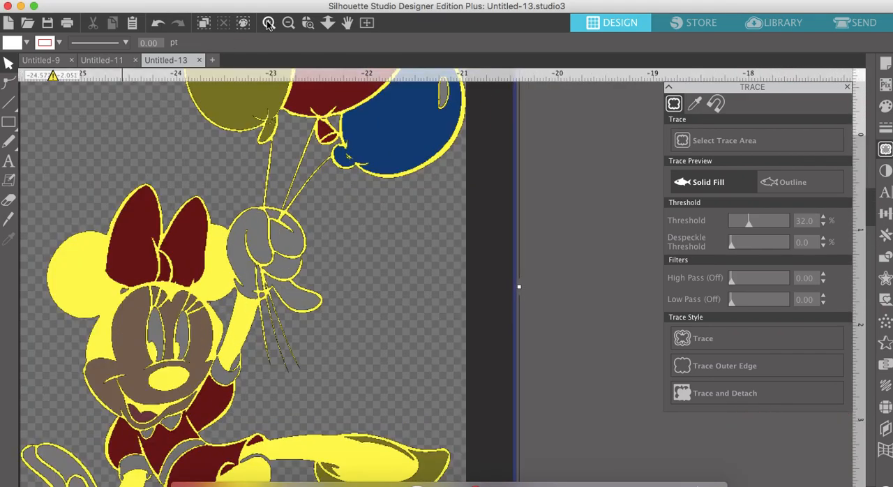
{"action": "scroll", "coordinate": [319, 143], "scroll_direction": "up", "scroll_amount": 4}
{"action": "scroll", "coordinate": [319, 143], "scroll_direction": "up", "scroll_amount": 1}
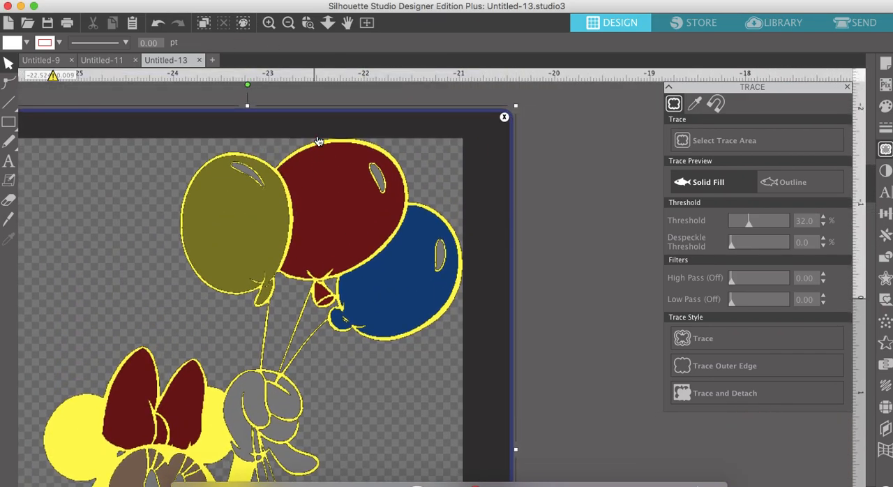
{"action": "scroll", "coordinate": [319, 142], "scroll_direction": "down", "scroll_amount": 10}
{"action": "scroll", "coordinate": [319, 142], "scroll_direction": "left", "scroll_amount": 5}
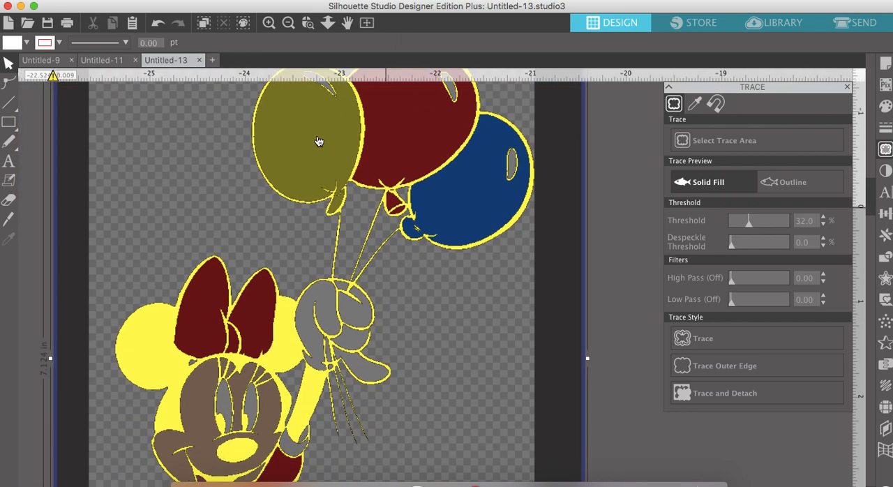
{"action": "scroll", "coordinate": [319, 143], "scroll_direction": "down", "scroll_amount": 1}
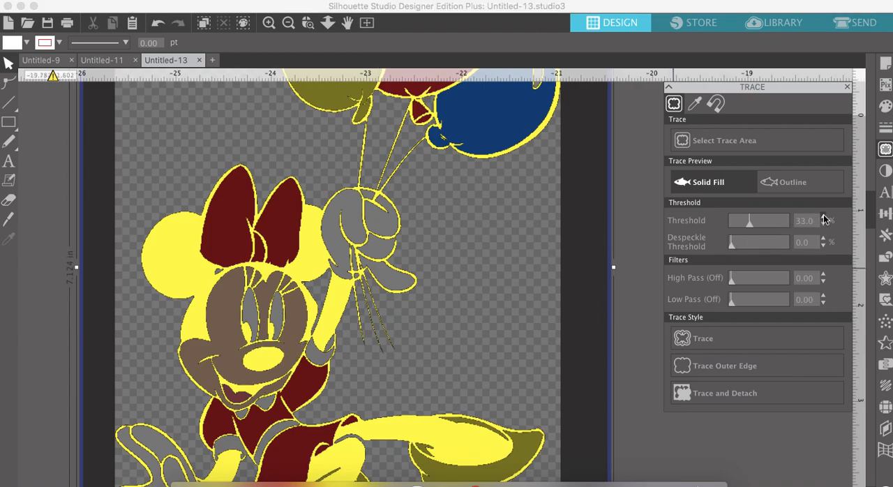
{"action": "left_click", "coordinate": [824, 218]}
{"action": "left_click", "coordinate": [824, 218]}
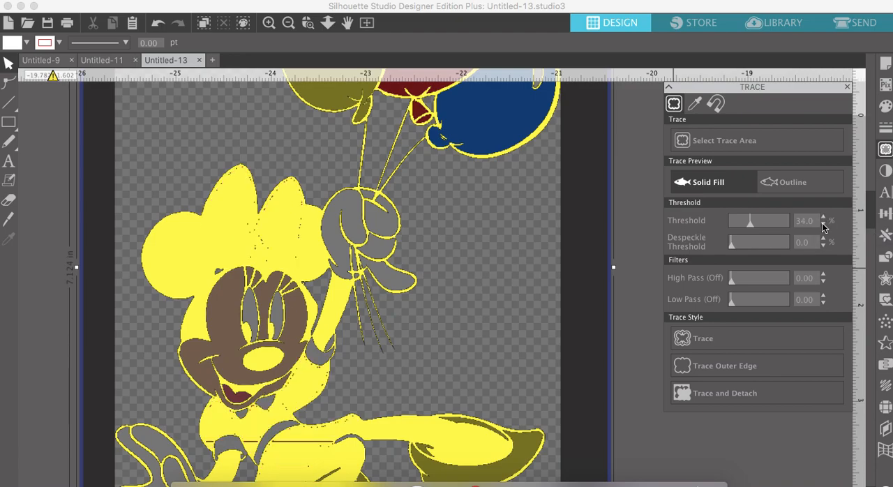
{"action": "left_click", "coordinate": [825, 225]}
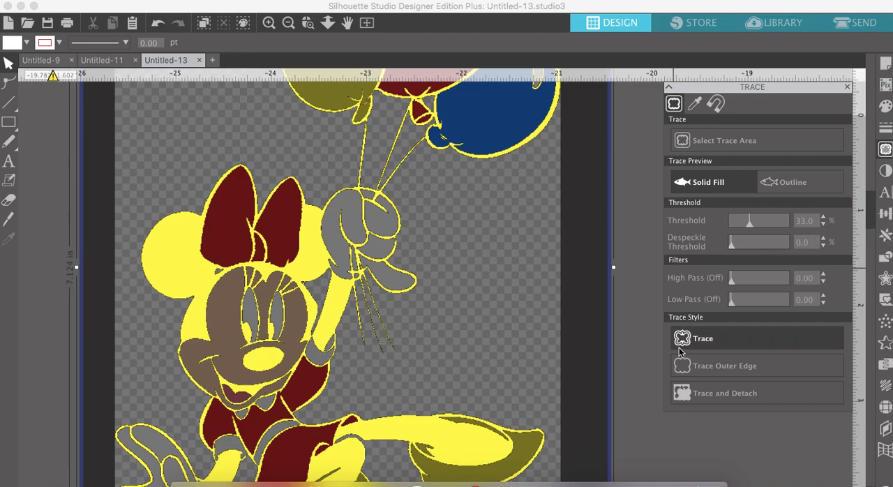
{"action": "left_click", "coordinate": [725, 338]}
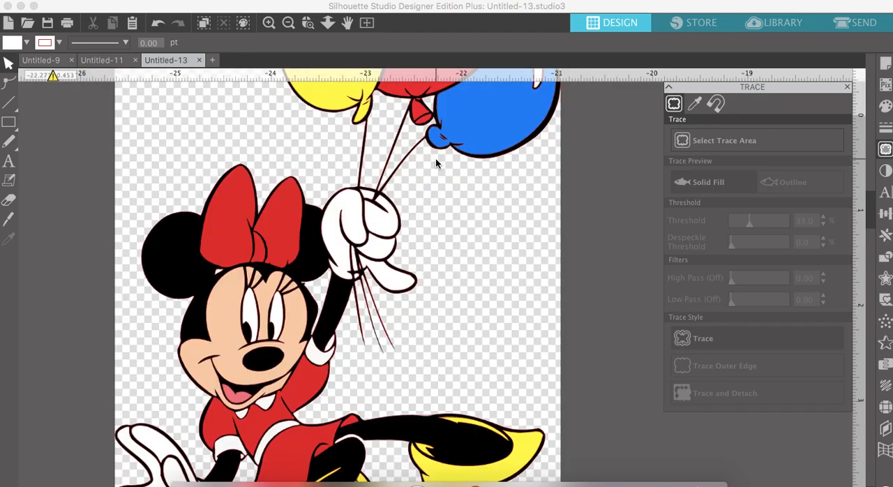
- Move the original Minnie image off its traced outlines and fill the trace with black
{"action": "left_click", "coordinate": [288, 23]}
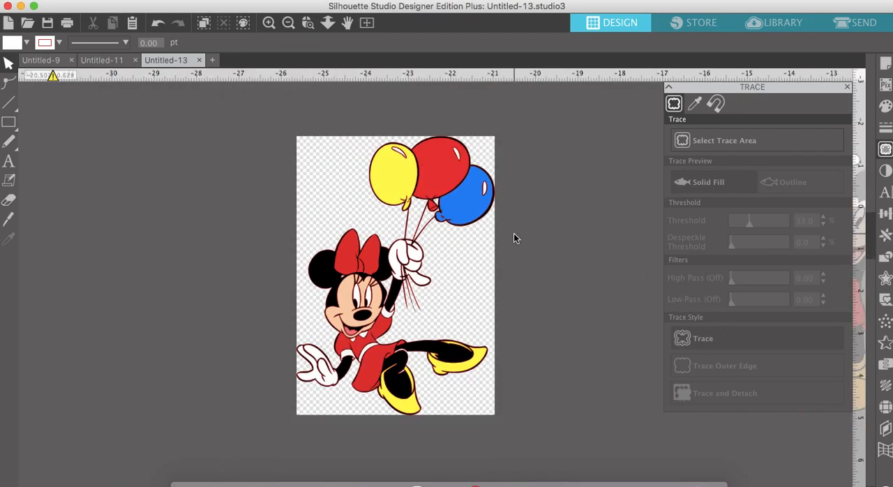
{"action": "left_click_drag", "start_coordinate": [453, 257], "coordinate": [173, 281]}
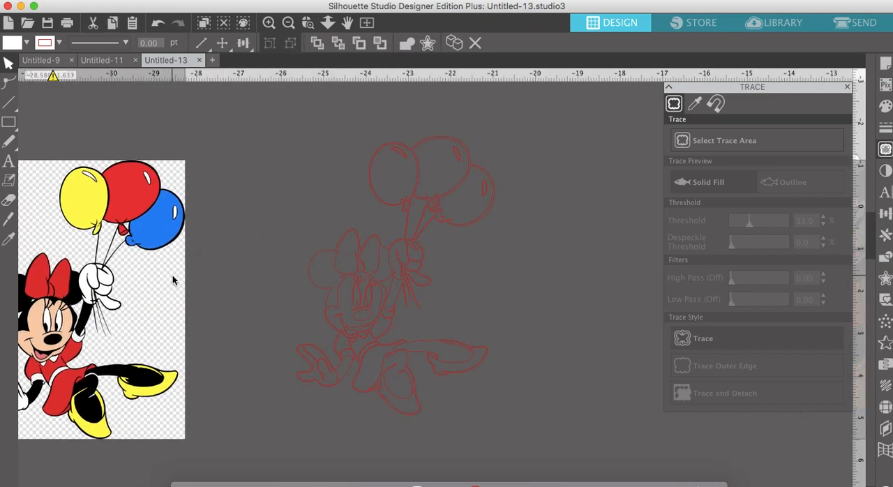
{"action": "left_click", "coordinate": [417, 306]}
{"action": "left_click", "coordinate": [888, 108]}
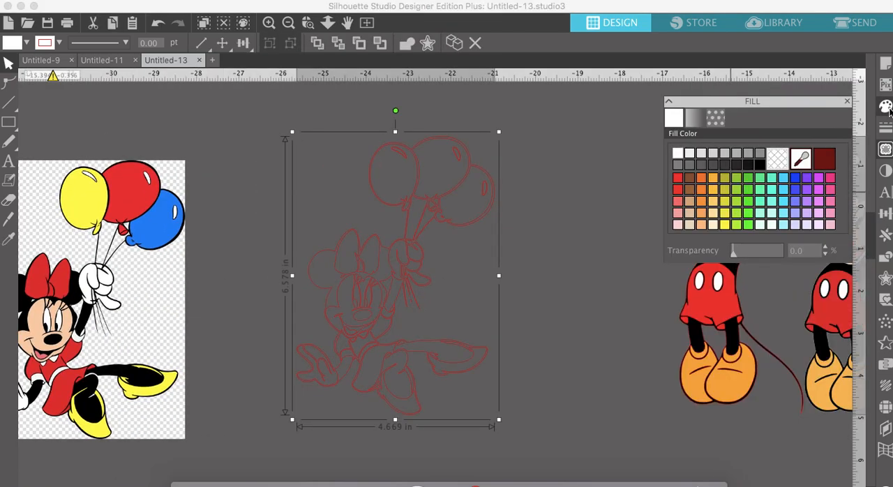
{"action": "left_click", "coordinate": [761, 151]}
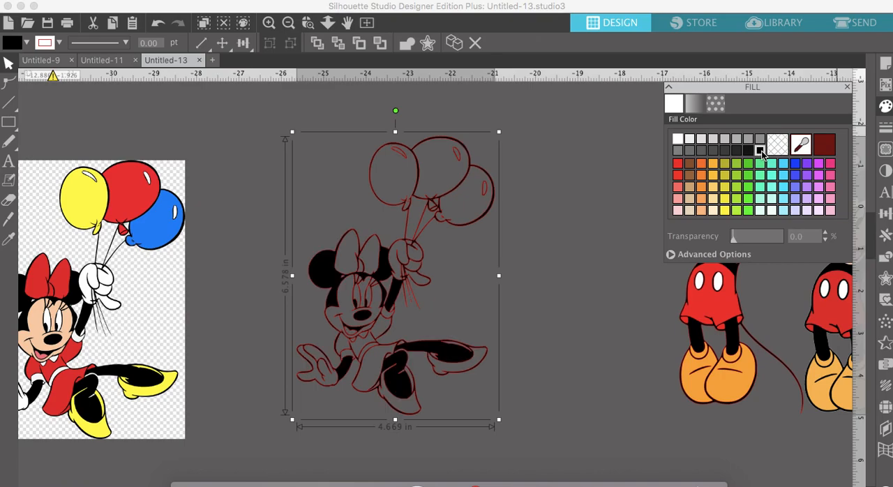
- Bring the original Minnie image close beside the trace and release the trace's compound path
{"action": "left_click_drag", "start_coordinate": [199, 293], "coordinate": [249, 283]}
{"action": "right_click", "coordinate": [359, 274]}
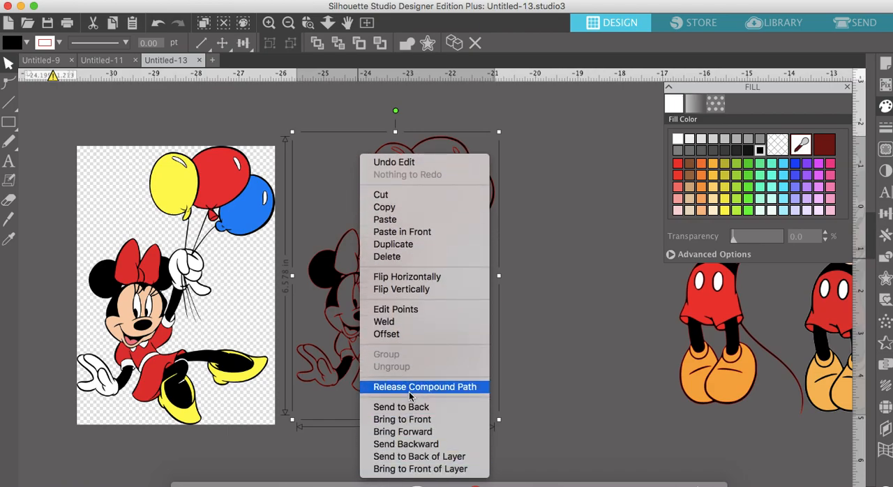
{"action": "left_click", "coordinate": [410, 391]}
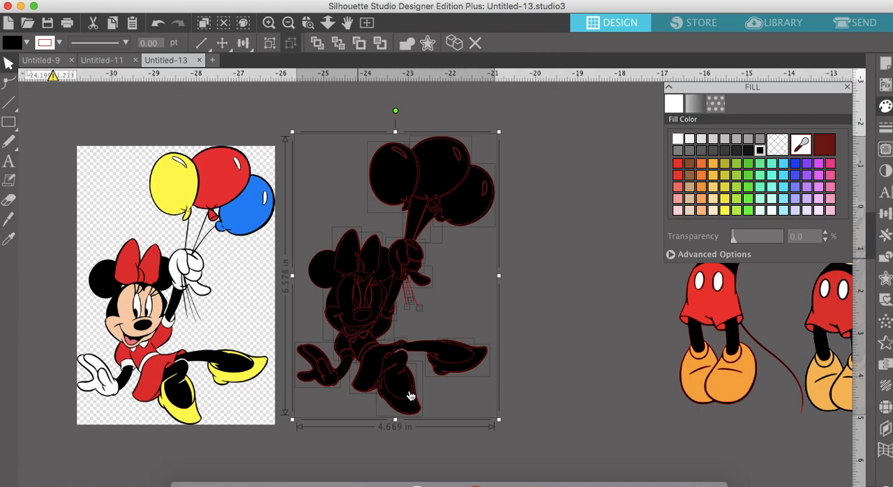
- Duplicate the released black Minnie pieces and place the copy on the far side of the original image
{"action": "scroll", "coordinate": [410, 396], "scroll_direction": "left", "scroll_amount": 5}
{"action": "scroll", "coordinate": [410, 396], "scroll_direction": "up", "scroll_amount": 2}
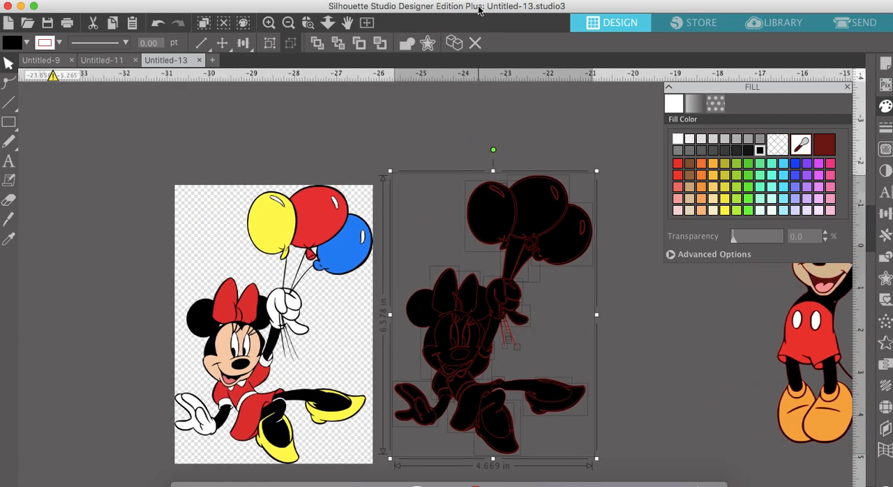
{"action": "left_click", "coordinate": [454, 43]}
{"action": "left_click_drag", "start_coordinate": [557, 201], "coordinate": [108, 113]}
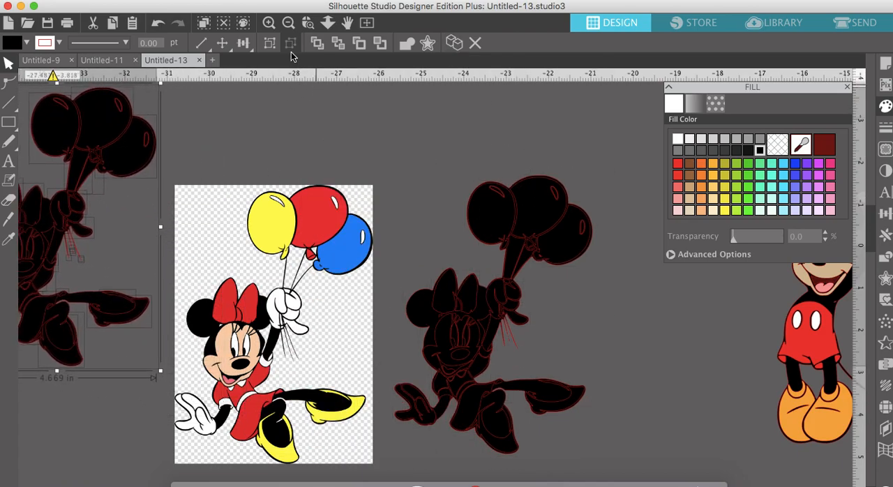
- Group the duplicated black pieces and move the group farther away from the original Minnie image
{"action": "scroll", "coordinate": [525, 405], "scroll_direction": "down", "scroll_amount": 2}
{"action": "scroll", "coordinate": [525, 405], "scroll_direction": "right", "scroll_amount": 2}
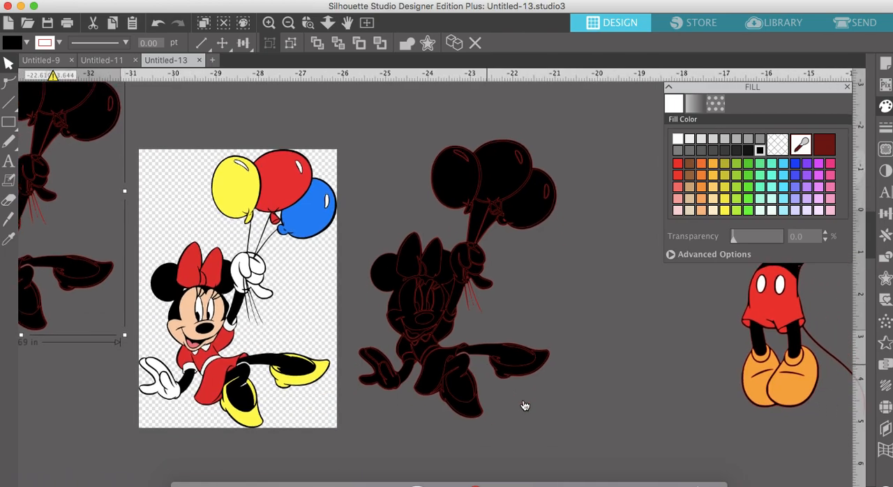
{"action": "scroll", "coordinate": [525, 406], "scroll_direction": "down", "scroll_amount": 1}
{"action": "scroll", "coordinate": [523, 407], "scroll_direction": "right", "scroll_amount": 2}
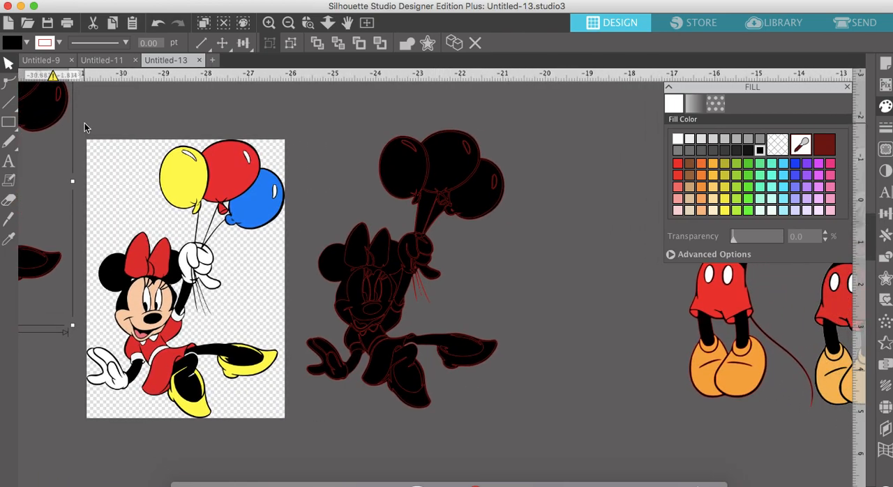
{"action": "left_click_drag", "start_coordinate": [40, 102], "coordinate": [2, 100]}
{"action": "scroll", "coordinate": [348, 254], "scroll_direction": "right", "scroll_amount": 2}
{"action": "scroll", "coordinate": [348, 254], "scroll_direction": "down", "scroll_amount": 1}
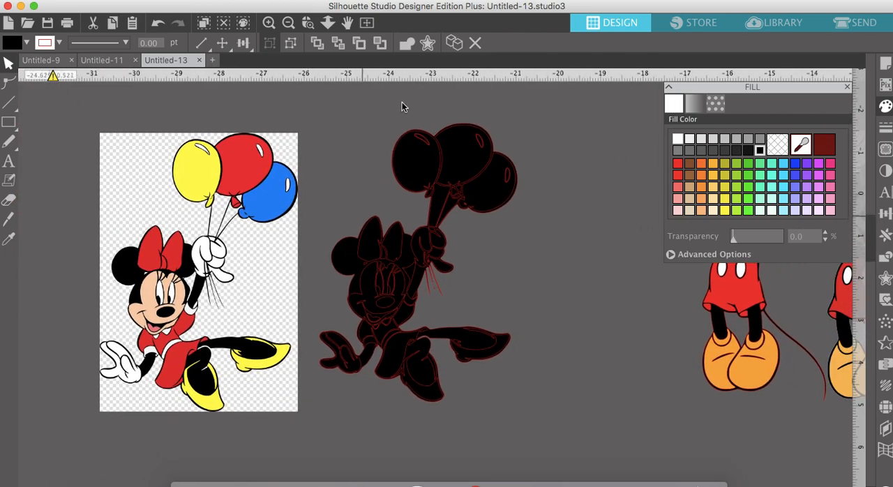
- Fill the leftmost balloon of the black Minnie trace with light orange
{"action": "left_click", "coordinate": [269, 23]}
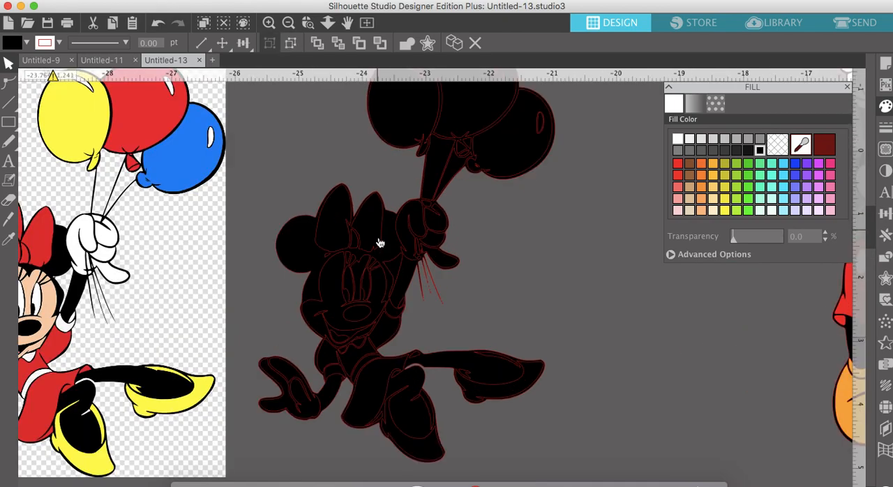
{"action": "scroll", "coordinate": [379, 243], "scroll_direction": "left", "scroll_amount": 4}
{"action": "scroll", "coordinate": [379, 244], "scroll_direction": "up", "scroll_amount": 2}
{"action": "scroll", "coordinate": [379, 243], "scroll_direction": "right", "scroll_amount": 1}
{"action": "scroll", "coordinate": [378, 243], "scroll_direction": "down", "scroll_amount": 1}
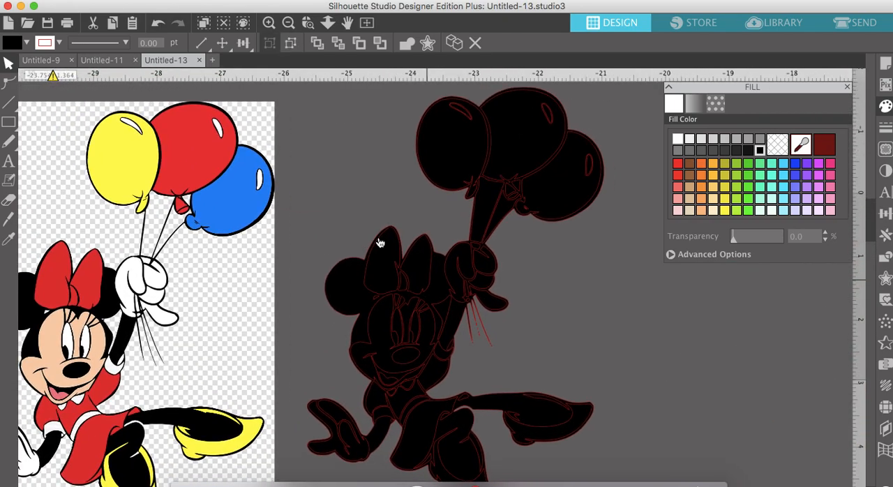
{"action": "left_click", "coordinate": [544, 273]}
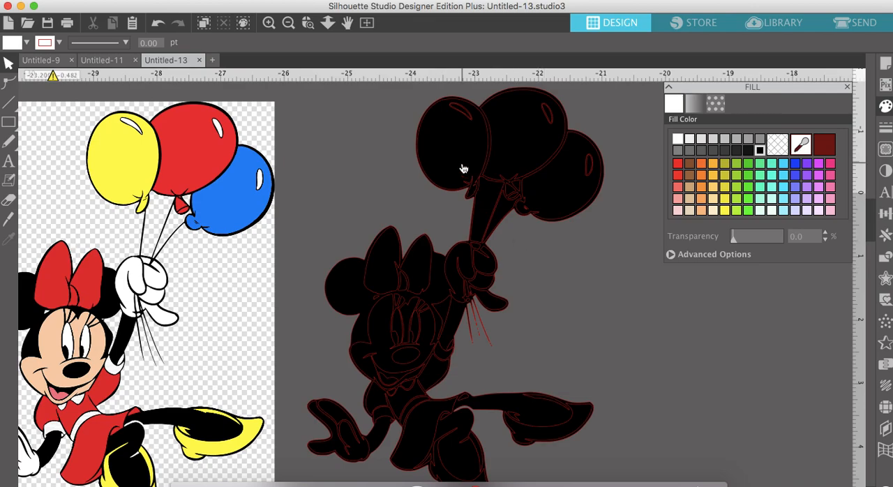
{"action": "left_click", "coordinate": [457, 164]}
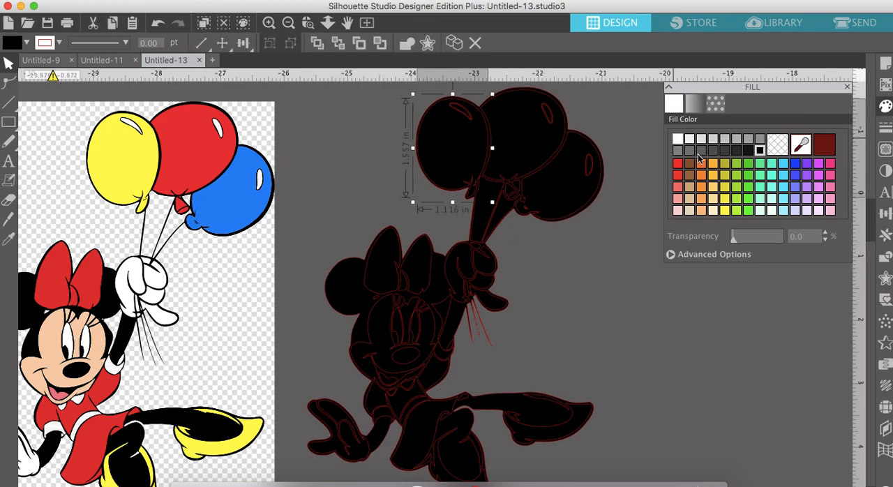
{"action": "left_click", "coordinate": [714, 168]}
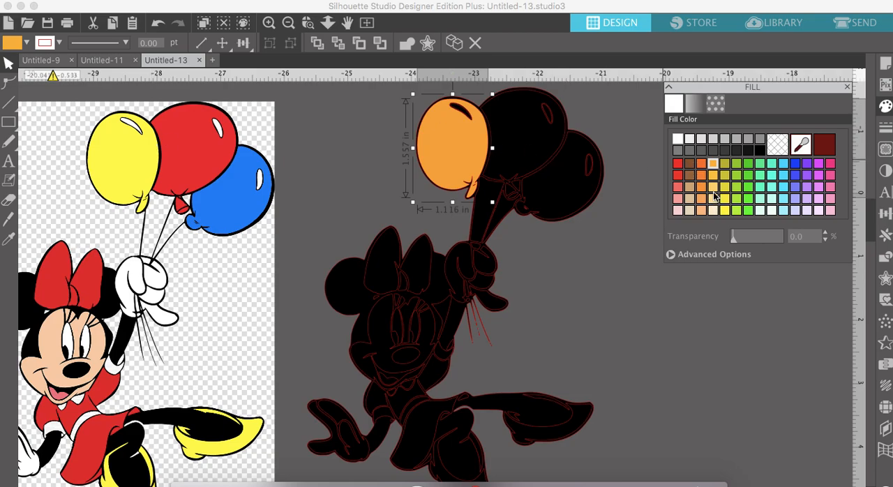
{"action": "left_click", "coordinate": [716, 198]}
- Fill the middle balloon with light red and the rightmost balloon with blue
{"action": "left_click", "coordinate": [504, 143]}
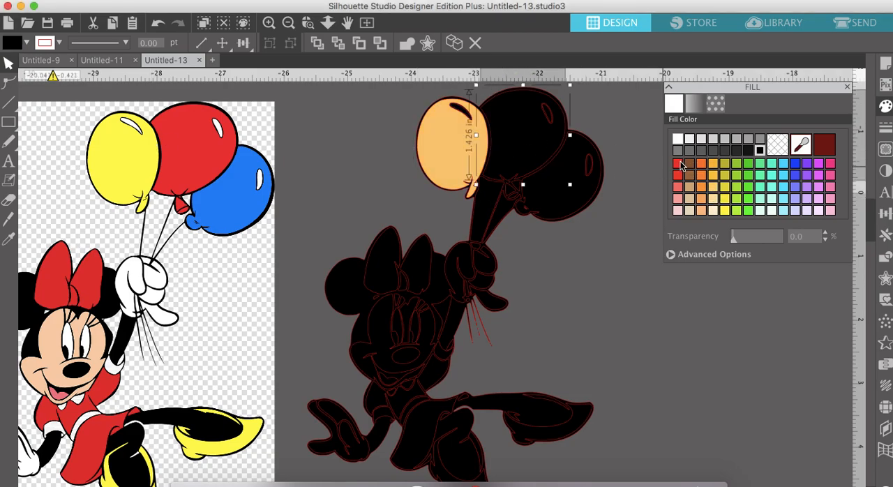
{"action": "left_click", "coordinate": [680, 184]}
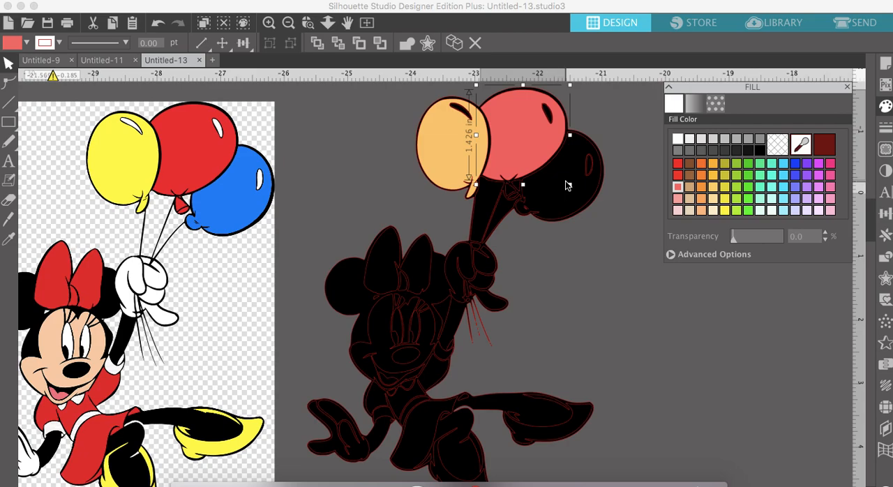
{"action": "left_click", "coordinate": [568, 184]}
{"action": "left_click", "coordinate": [796, 166]}
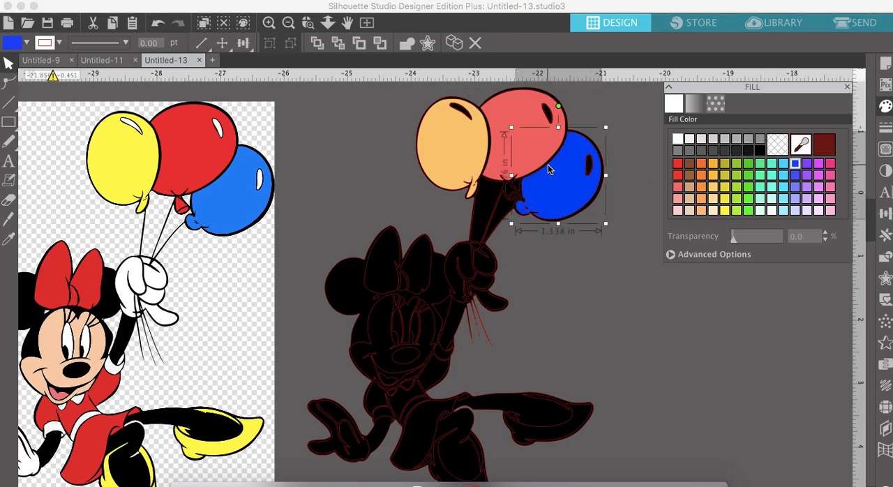
- Fill the small highlight shapes on all three balloons with white
{"action": "left_click", "coordinate": [459, 110]}
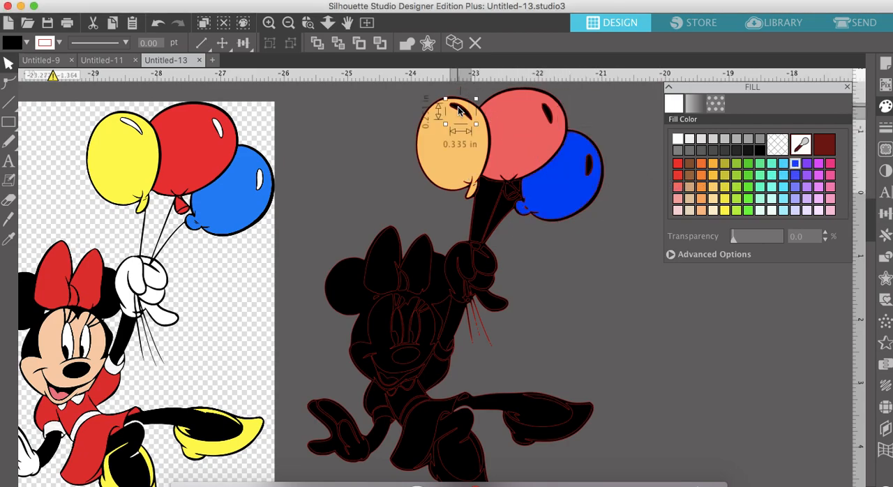
{"action": "left_click", "coordinate": [677, 138]}
{"action": "left_click", "coordinate": [548, 111]}
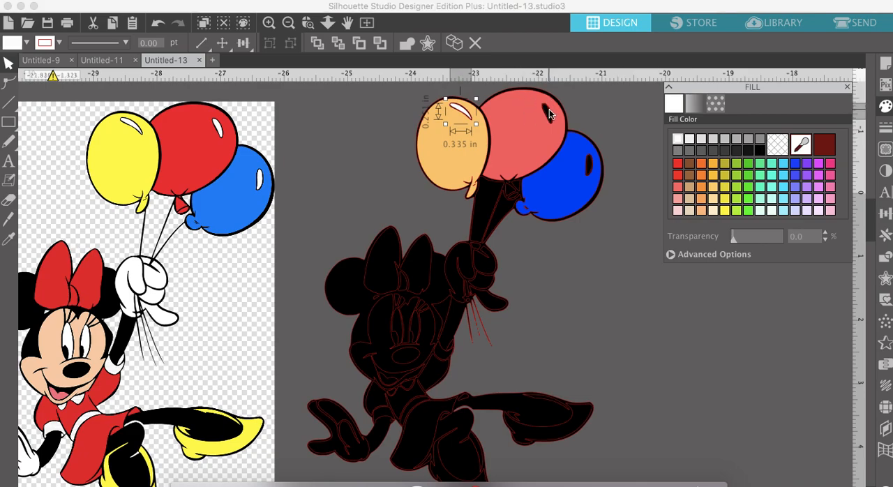
{"action": "left_click", "coordinate": [677, 139]}
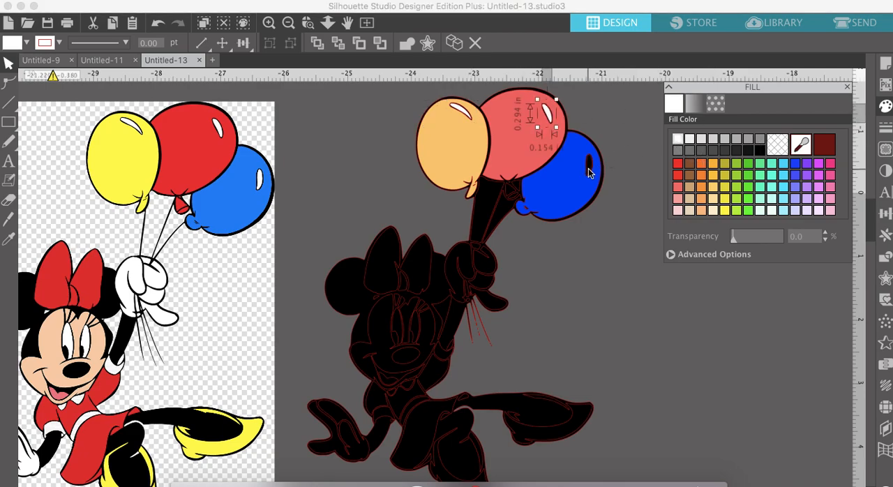
{"action": "left_click", "coordinate": [589, 166]}
{"action": "left_click", "coordinate": [678, 139]}
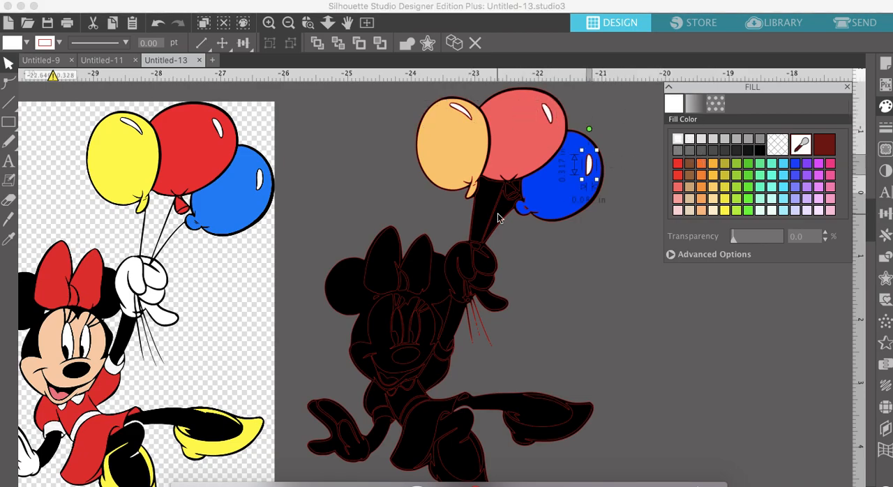
- Fill both loops of Minnie's bow with red and the bow's centre knot with white
{"action": "left_click", "coordinate": [381, 264]}
{"action": "left_click", "coordinate": [678, 168]}
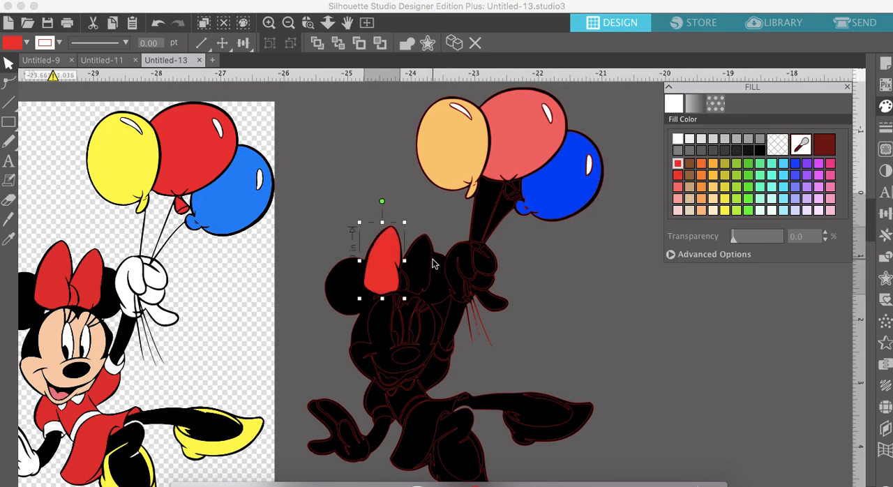
{"action": "left_click", "coordinate": [427, 263]}
{"action": "left_click", "coordinate": [677, 164]}
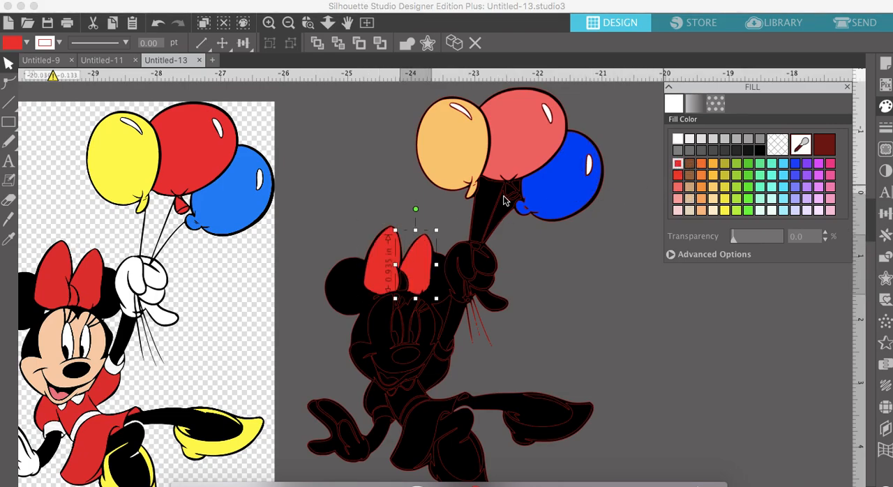
{"action": "left_click", "coordinate": [409, 290]}
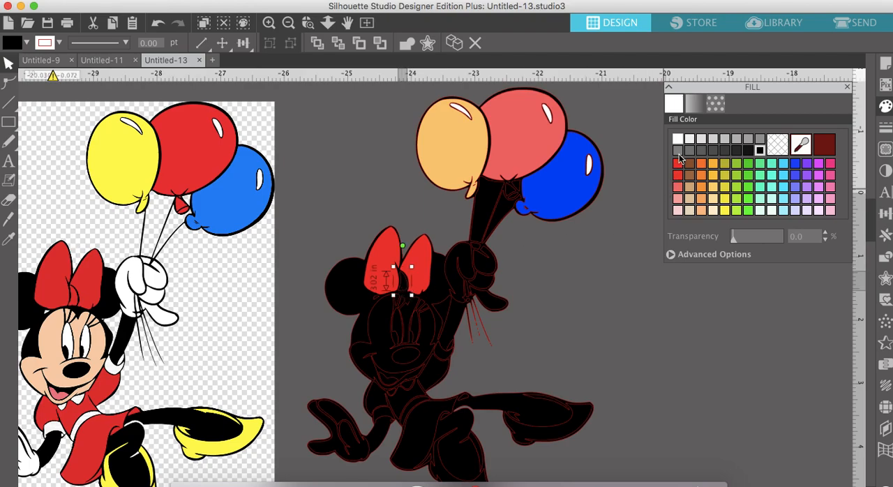
{"action": "left_click", "coordinate": [677, 139]}
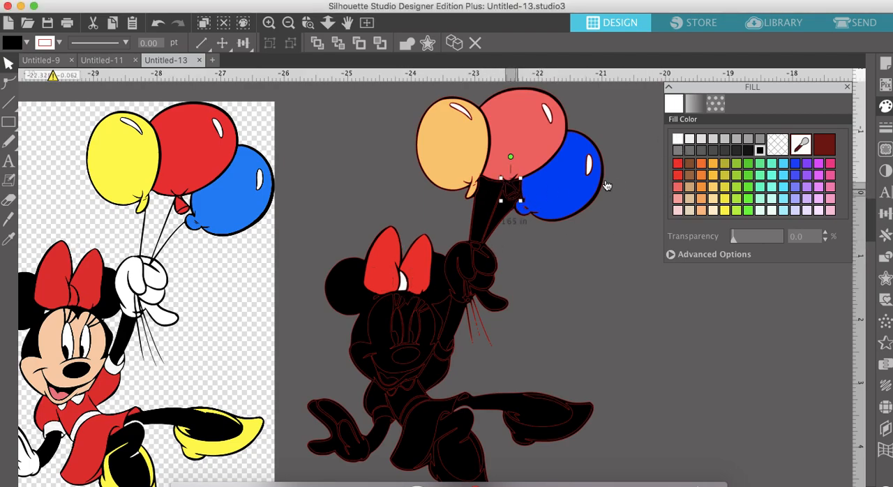
- Fill the pieces of the middle balloon's knot with the same light red as the balloon
{"action": "left_click", "coordinate": [511, 190]}
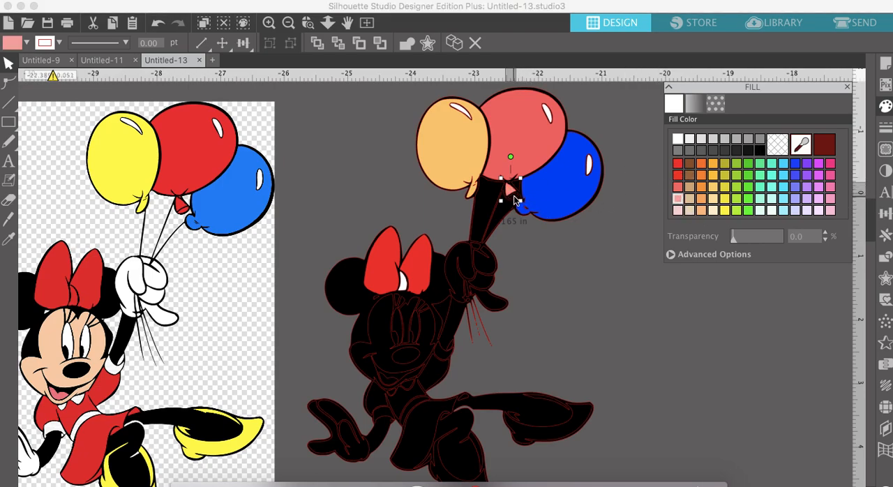
{"action": "left_click", "coordinate": [513, 196]}
{"action": "left_click", "coordinate": [678, 199]}
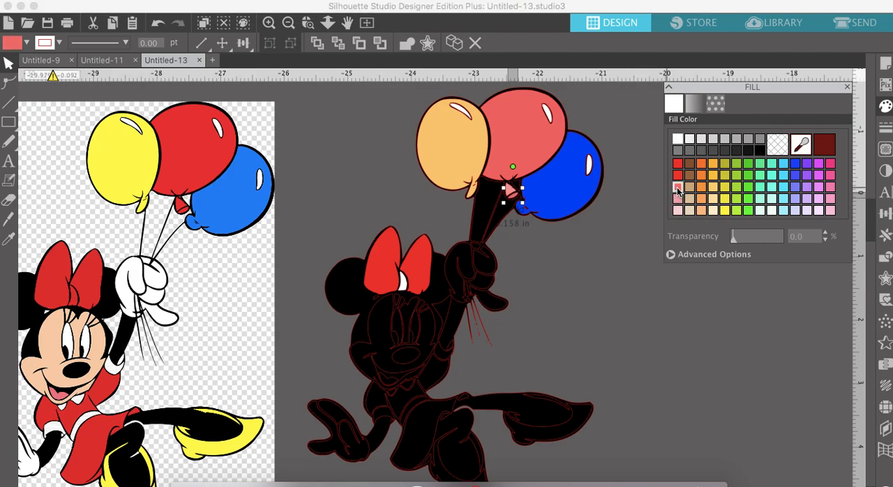
{"action": "left_click", "coordinate": [510, 192]}
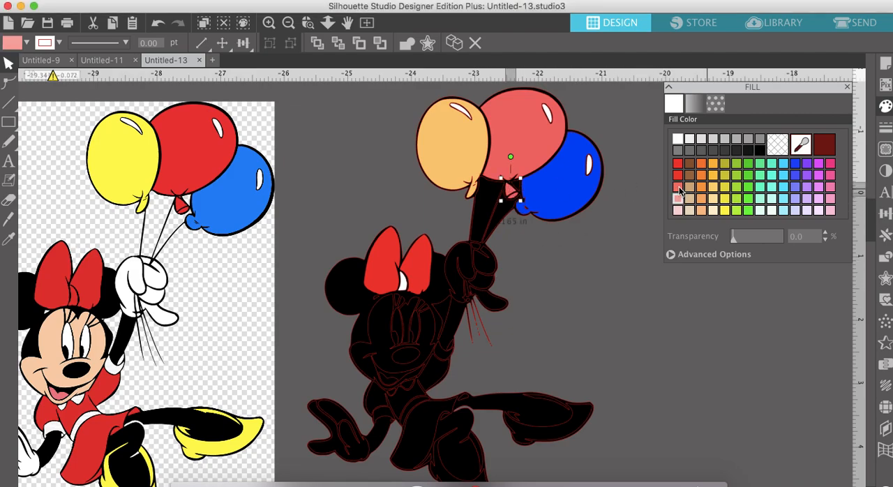
{"action": "left_click", "coordinate": [679, 187]}
- Change the fill of the bow's centre knot to red to match the loops
{"action": "scroll", "coordinate": [571, 308], "scroll_direction": "down", "scroll_amount": 3}
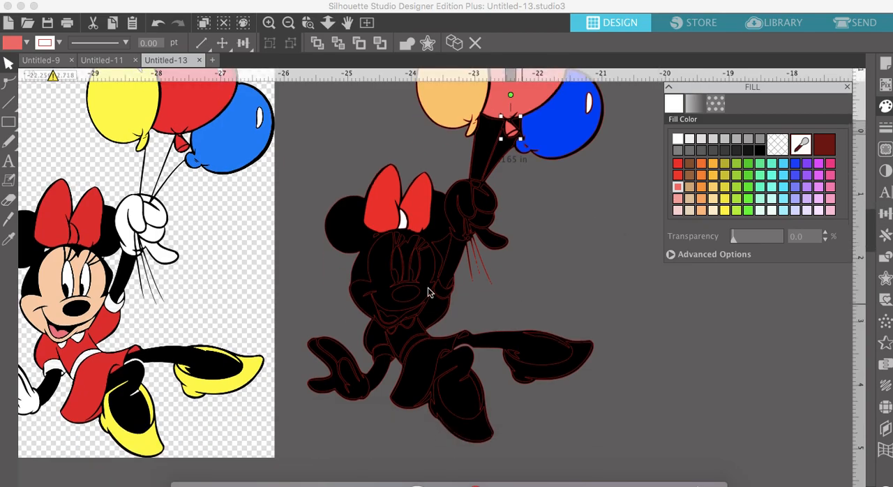
{"action": "left_click", "coordinate": [403, 218]}
{"action": "left_click", "coordinate": [677, 166]}
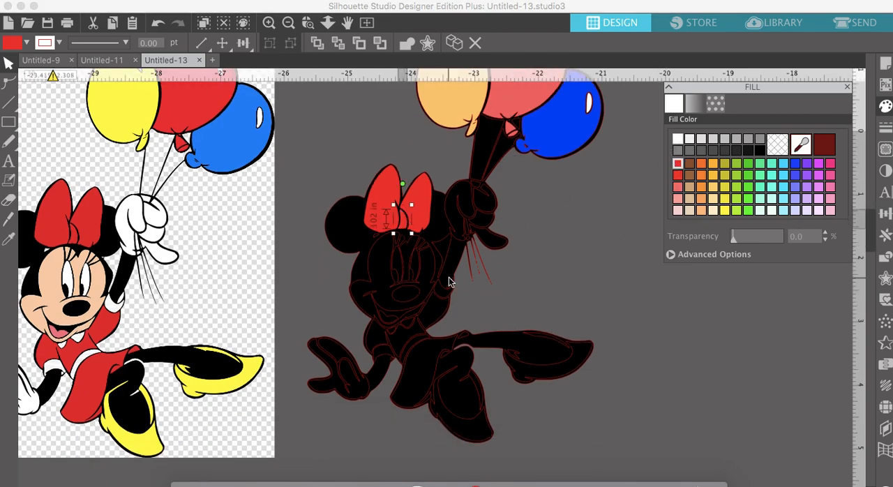
- Fill Minnie's tongue with pink, and her face and the piece around the eyes with tan
{"action": "scroll", "coordinate": [449, 281], "scroll_direction": "left", "scroll_amount": 1}
{"action": "scroll", "coordinate": [449, 281], "scroll_direction": "down", "scroll_amount": 1}
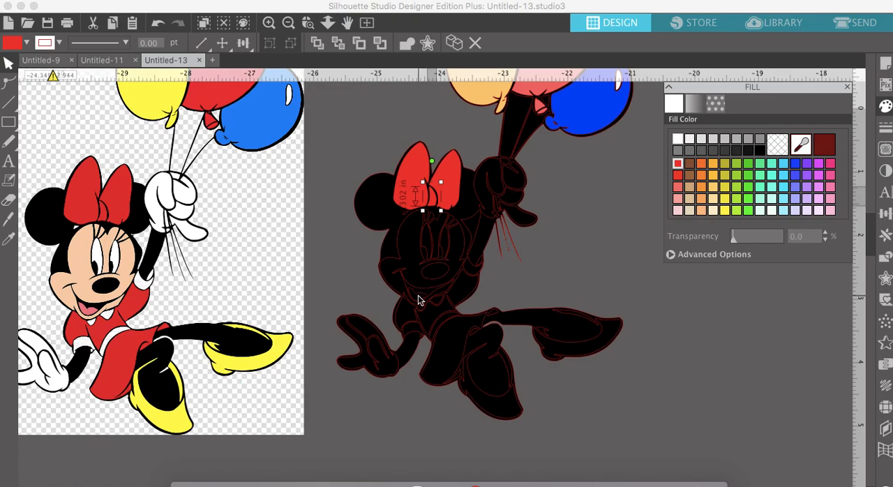
{"action": "left_click", "coordinate": [418, 297]}
{"action": "left_click", "coordinate": [679, 201]}
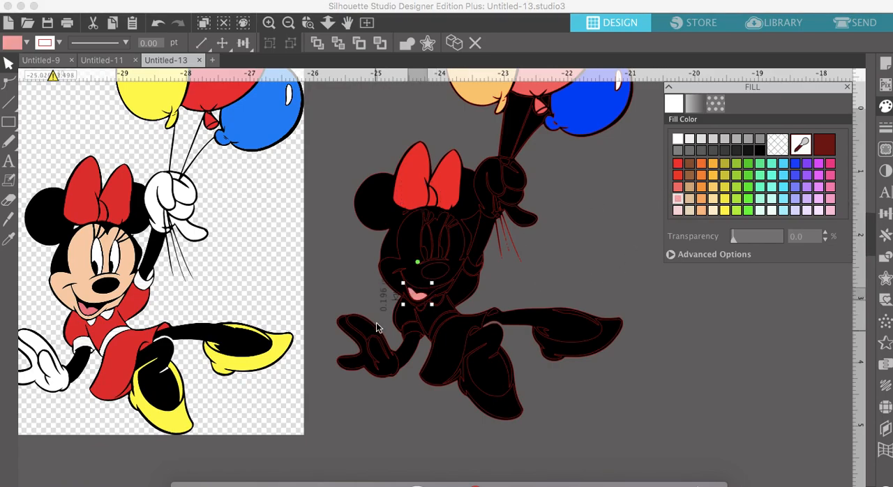
{"action": "left_click", "coordinate": [418, 272]}
{"action": "left_click", "coordinate": [691, 199]}
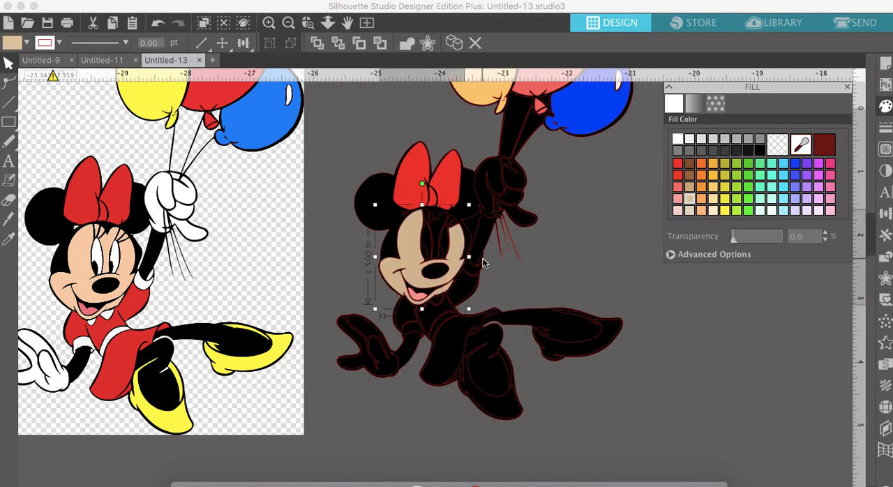
{"action": "left_click", "coordinate": [440, 234]}
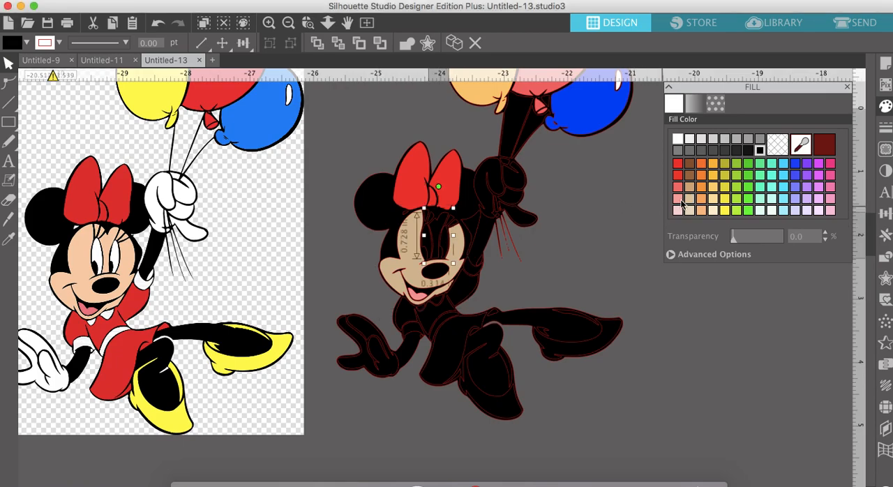
{"action": "left_click", "coordinate": [689, 199]}
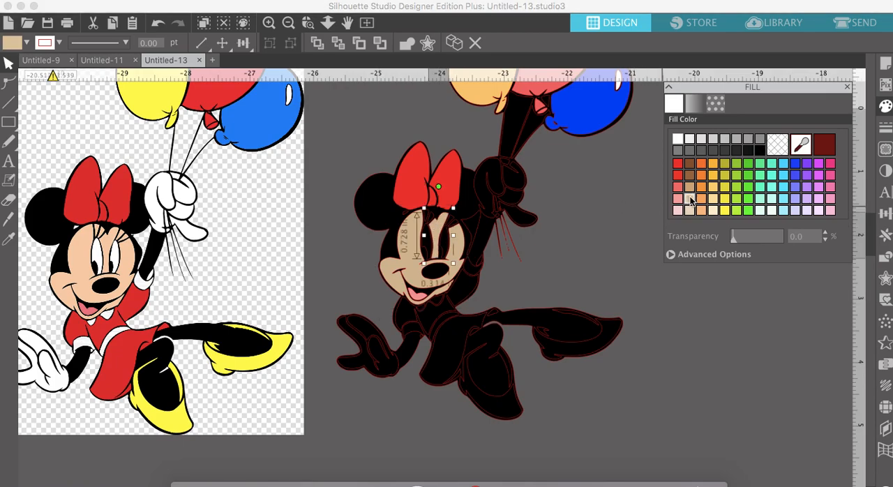
- Fill both of Minnie's eye shapes with white
{"action": "scroll", "coordinate": [421, 215], "scroll_direction": "down", "scroll_amount": 1}
{"action": "left_click", "coordinate": [421, 215]}
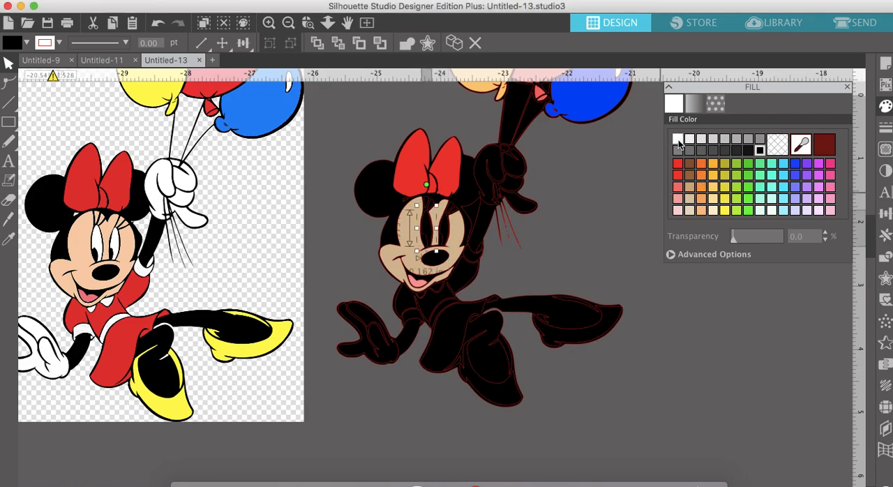
{"action": "left_click", "coordinate": [679, 140]}
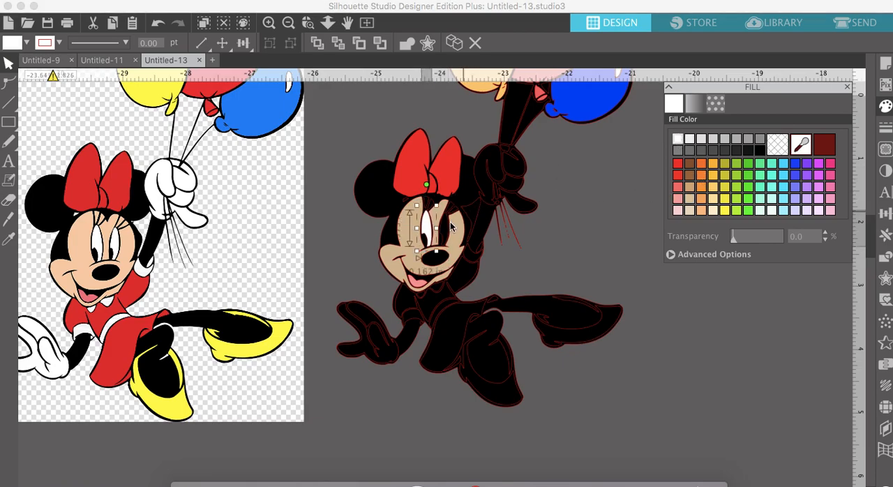
{"action": "left_click", "coordinate": [448, 228]}
{"action": "left_click", "coordinate": [679, 139]}
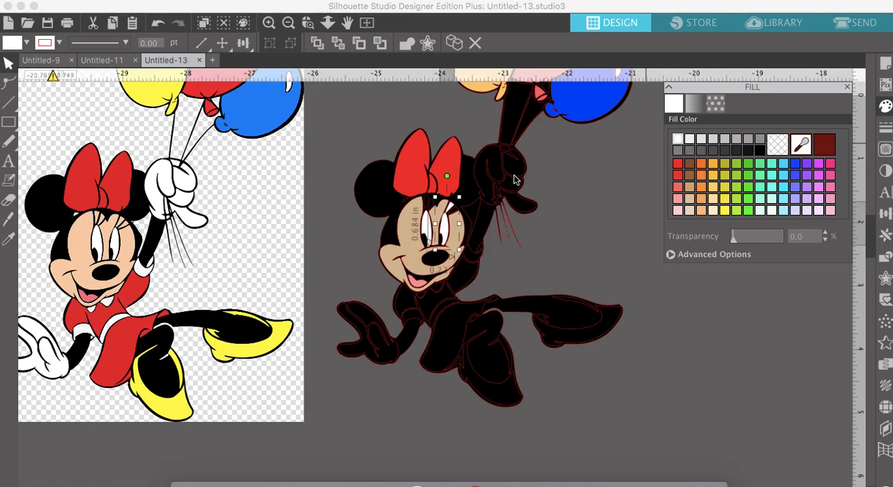
- Fill the small black piece between the eyelashes of the eye on the right with tan
{"action": "left_click", "coordinate": [458, 208]}
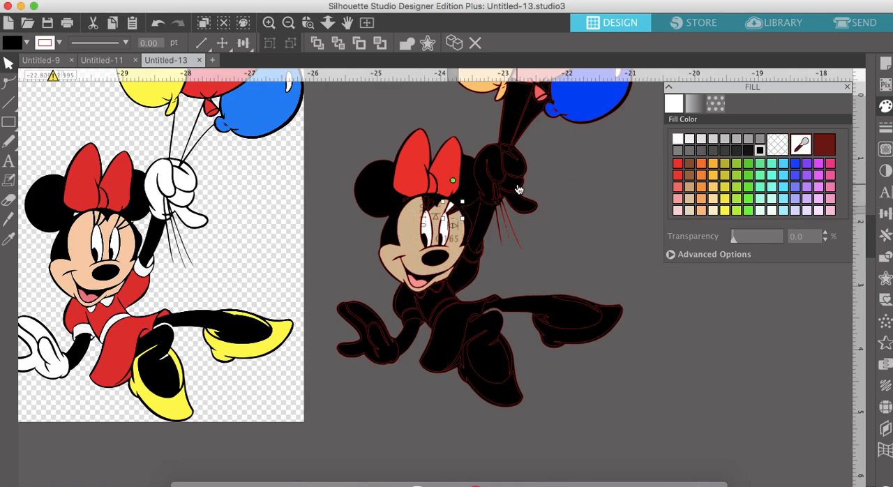
{"action": "left_click", "coordinate": [269, 23]}
{"action": "left_click", "coordinate": [269, 23]}
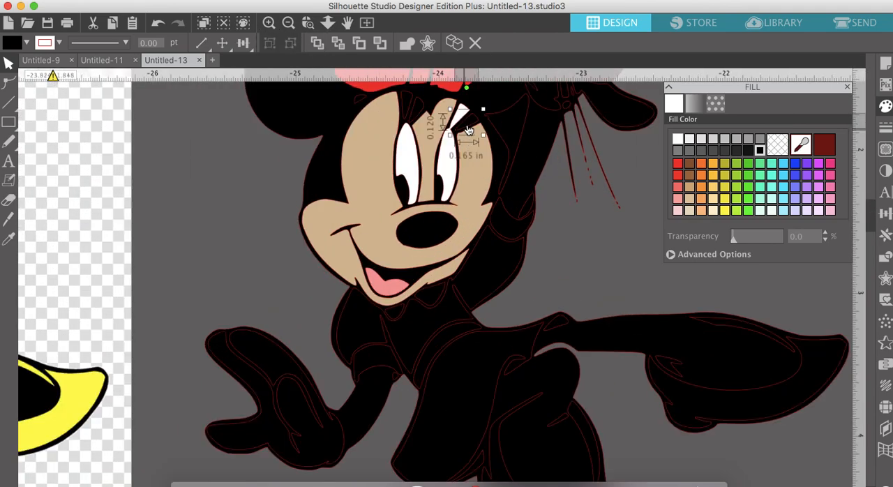
{"action": "left_click", "coordinate": [688, 198]}
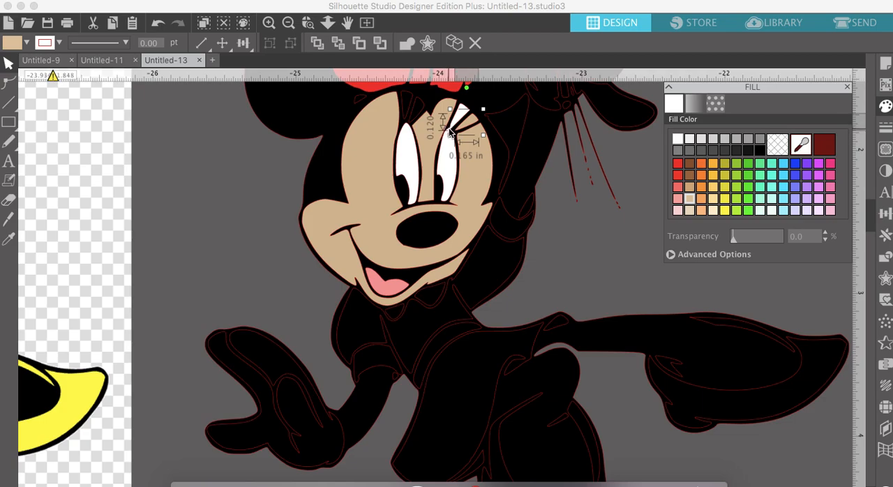
- Fill the small black pieces between the eyelashes of Minnie's eye on the left with tan
{"action": "scroll", "coordinate": [450, 132], "scroll_direction": "up", "scroll_amount": 1}
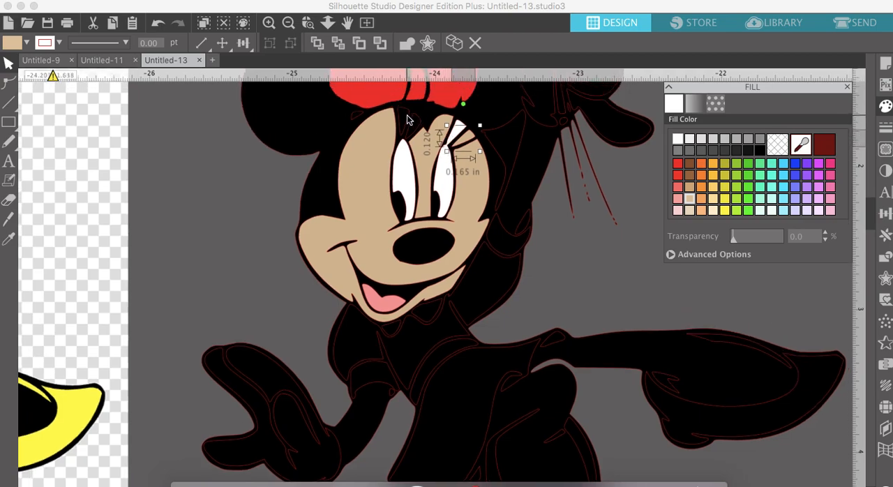
{"action": "left_click", "coordinate": [409, 116]}
{"action": "left_click", "coordinate": [689, 199]}
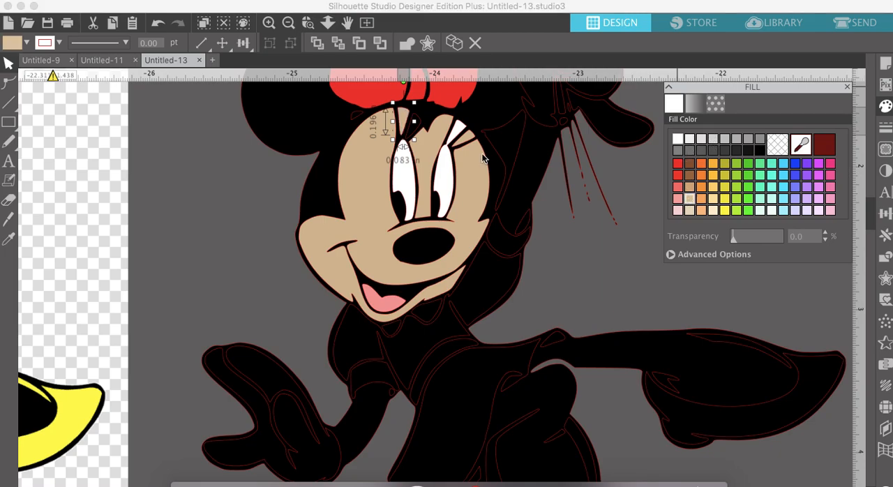
{"action": "left_click", "coordinate": [420, 128]}
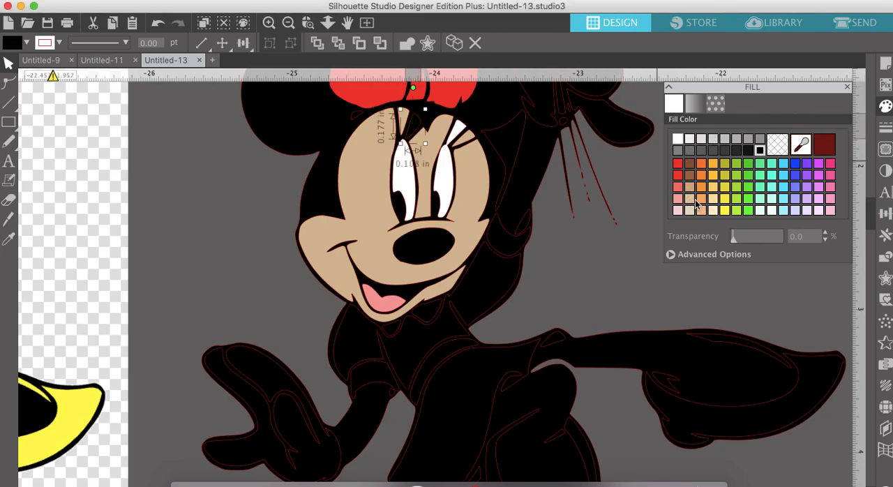
{"action": "left_click", "coordinate": [691, 200]}
- Fill the glove on Minnie's lowered hand with white
{"action": "scroll", "coordinate": [430, 305], "scroll_direction": "down", "scroll_amount": 5}
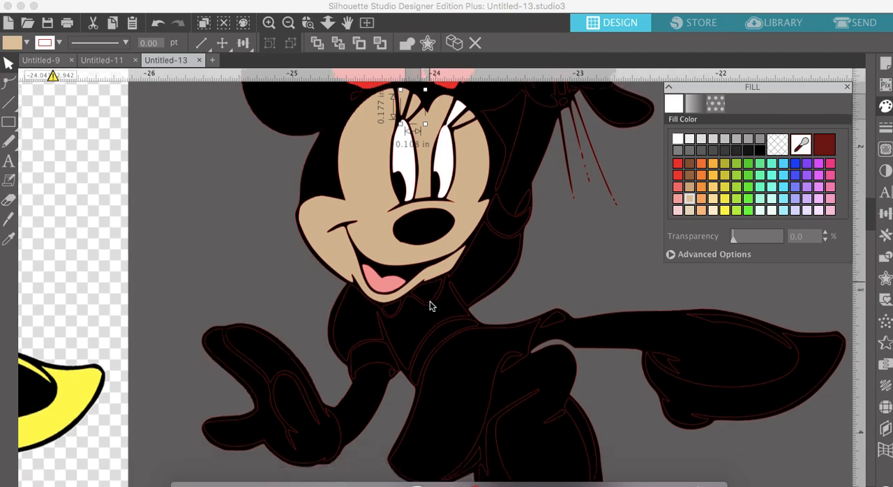
{"action": "left_click", "coordinate": [288, 23]}
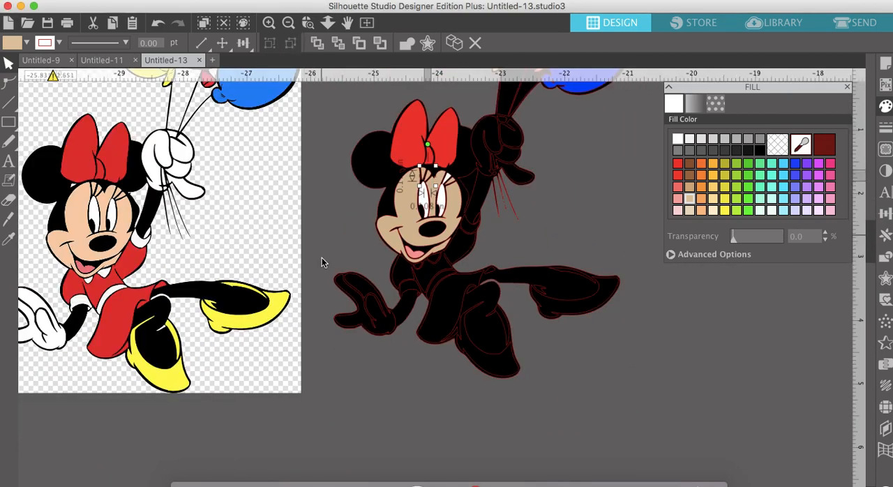
{"action": "left_click", "coordinate": [353, 288]}
{"action": "left_click", "coordinate": [678, 140]}
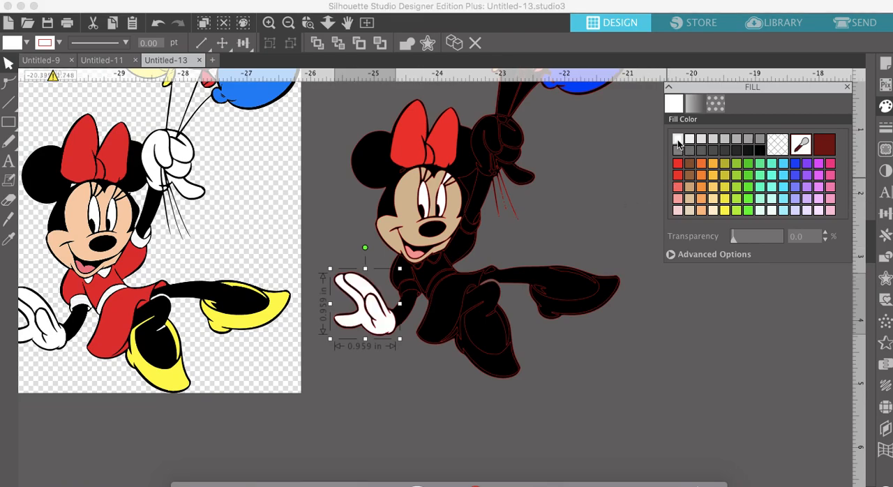
- Fill every finger, thumb and palm piece of the glove holding the balloon strings with white
{"action": "left_click", "coordinate": [515, 148]}
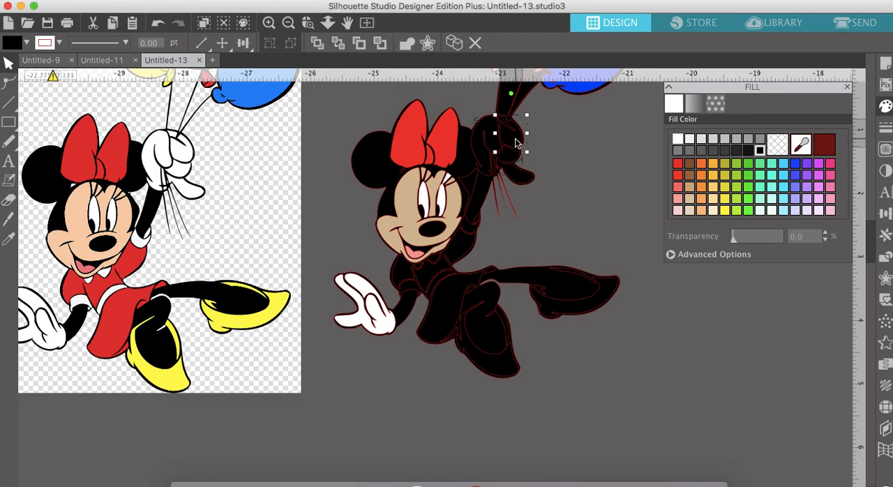
{"action": "left_click", "coordinate": [678, 139]}
{"action": "left_click", "coordinate": [505, 127]}
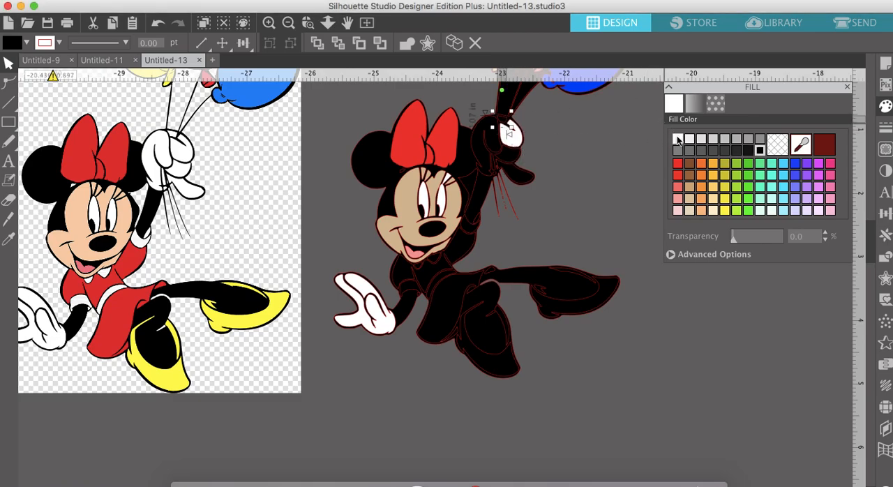
{"action": "left_click", "coordinate": [492, 135]}
{"action": "left_click", "coordinate": [491, 136]}
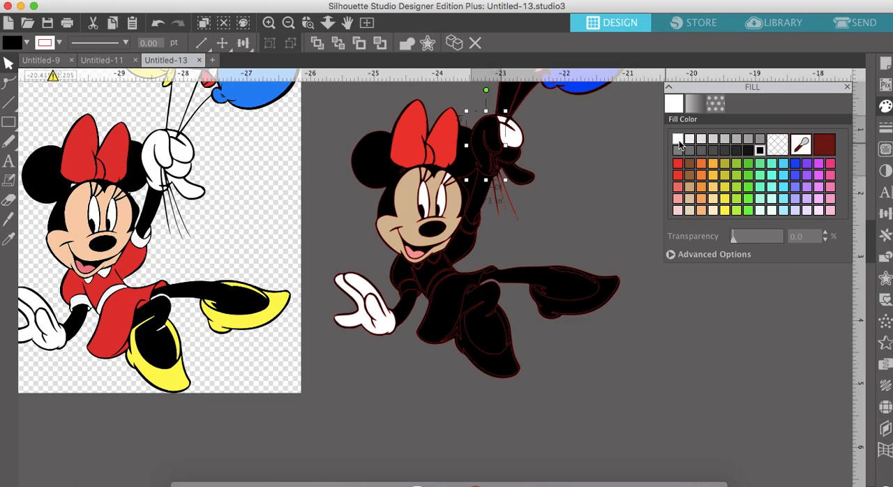
{"action": "left_click", "coordinate": [679, 140]}
{"action": "left_click", "coordinate": [515, 157]}
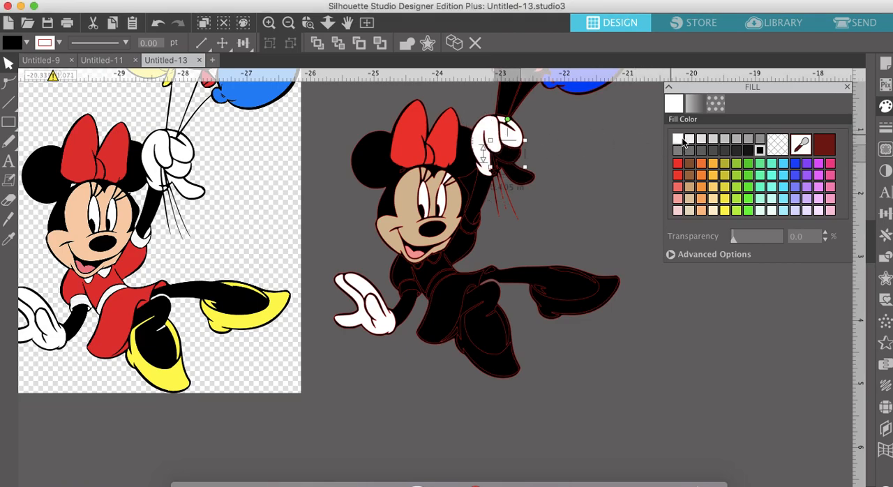
{"action": "left_click", "coordinate": [684, 142]}
{"action": "left_click", "coordinate": [520, 174]}
{"action": "left_click", "coordinate": [679, 141]}
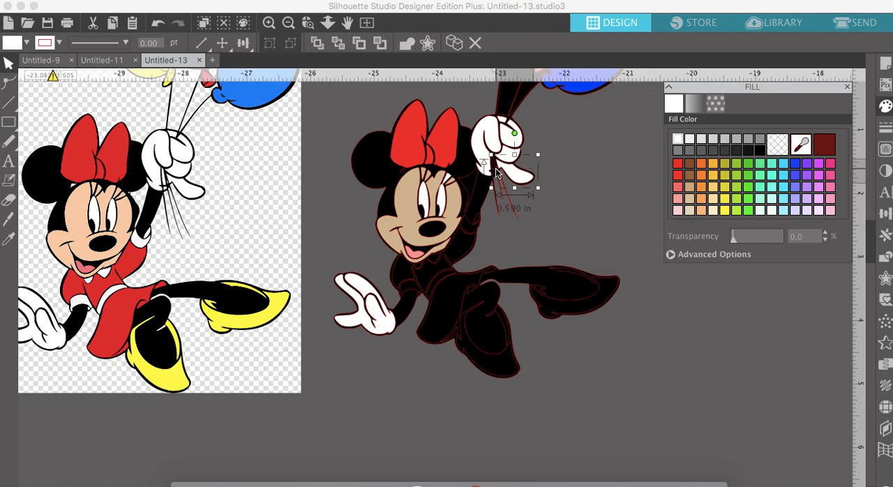
{"action": "left_click", "coordinate": [495, 168]}
{"action": "left_click", "coordinate": [680, 139]}
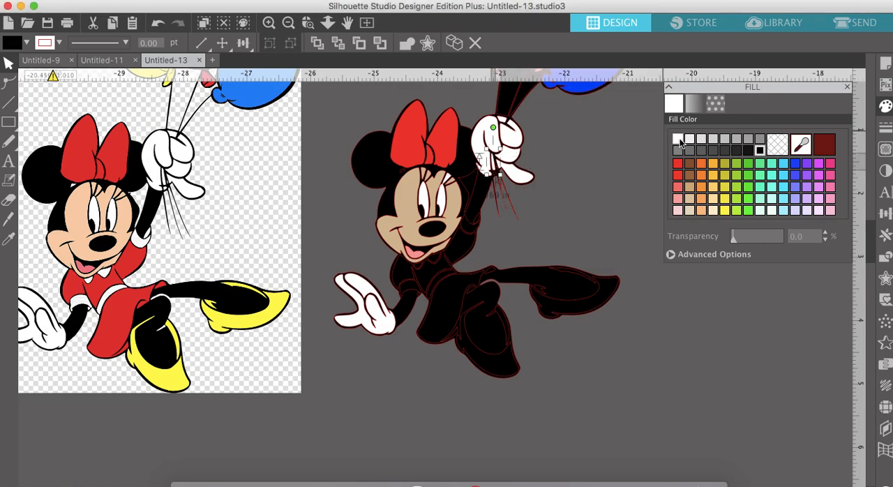
- Fill the sleeve cuff pieces on Minnie's raised arm with white and the top of her dress with red
{"action": "left_click", "coordinate": [463, 232]}
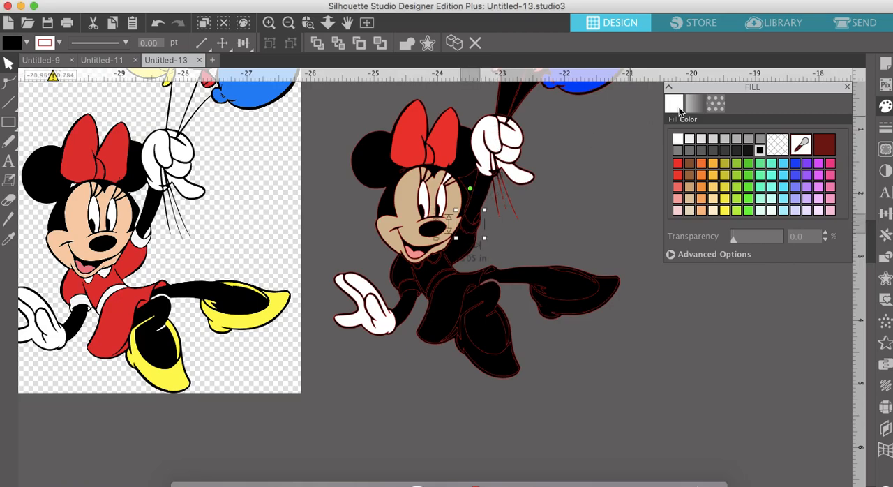
{"action": "left_click", "coordinate": [677, 139]}
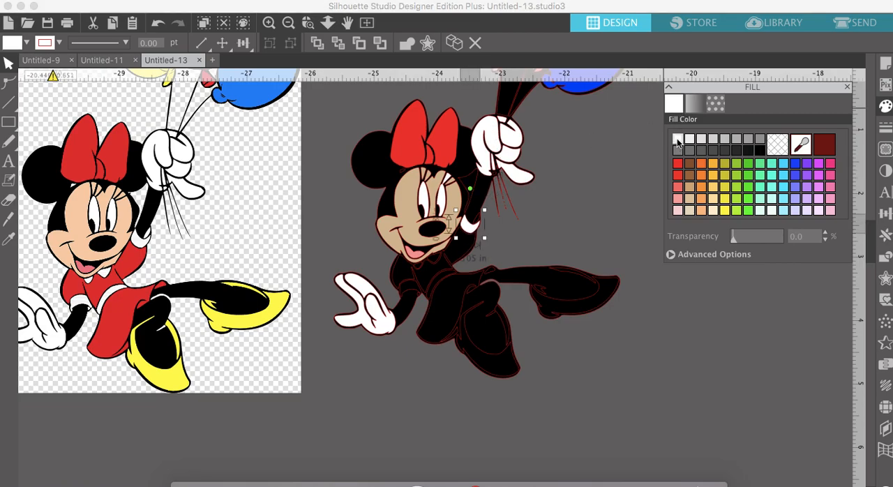
{"action": "left_click", "coordinate": [479, 222]}
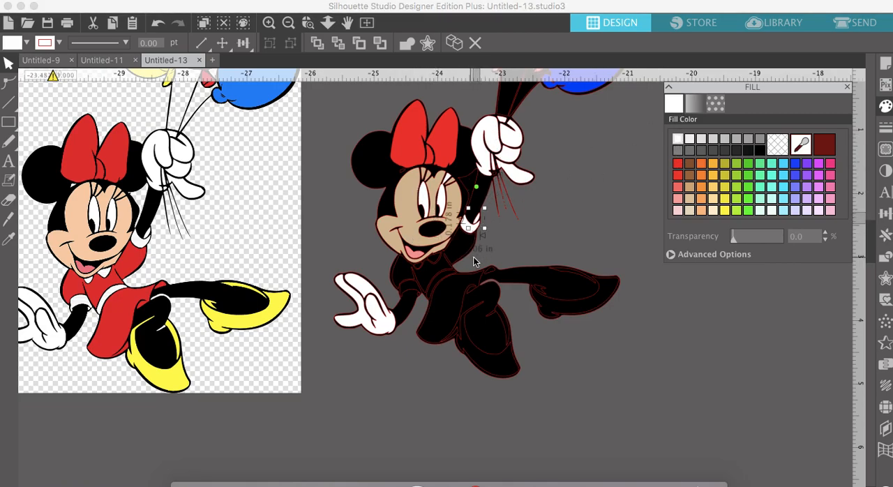
{"action": "left_click", "coordinate": [473, 258]}
{"action": "left_click", "coordinate": [678, 164]}
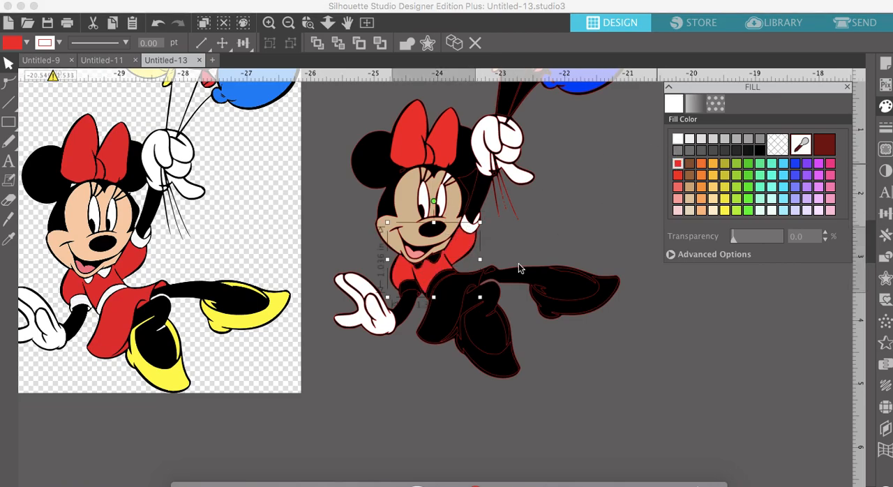
- Fill Minnie's skirt with red, and her waistband and the sleeve cuff on her lowered arm with white
{"action": "left_click", "coordinate": [455, 308]}
{"action": "left_click", "coordinate": [678, 138]}
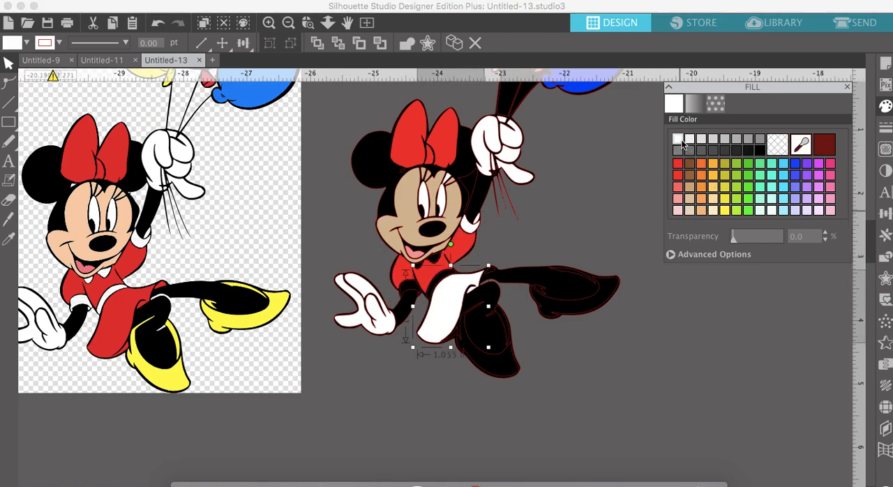
{"action": "left_click", "coordinate": [679, 164]}
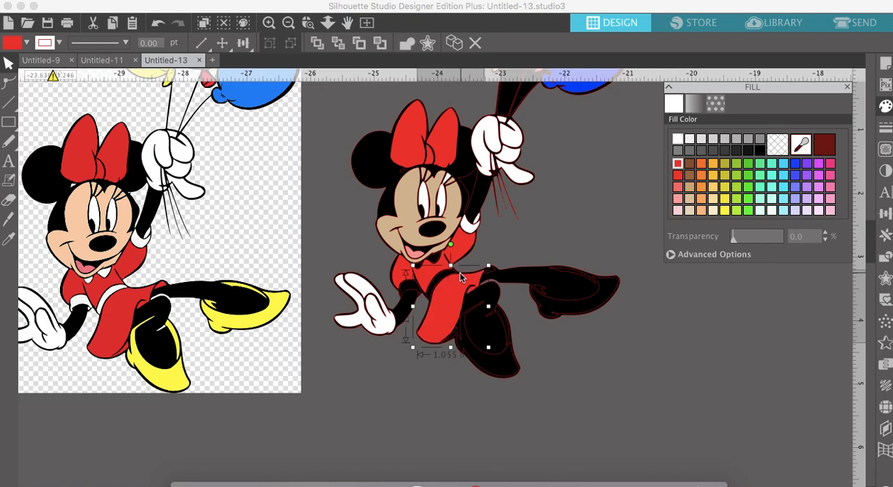
{"action": "left_click", "coordinate": [445, 279]}
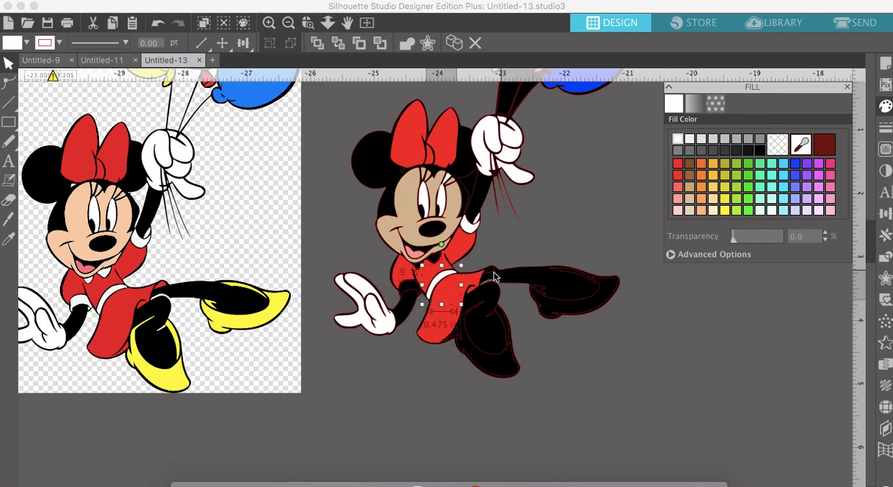
{"action": "left_click", "coordinate": [405, 287]}
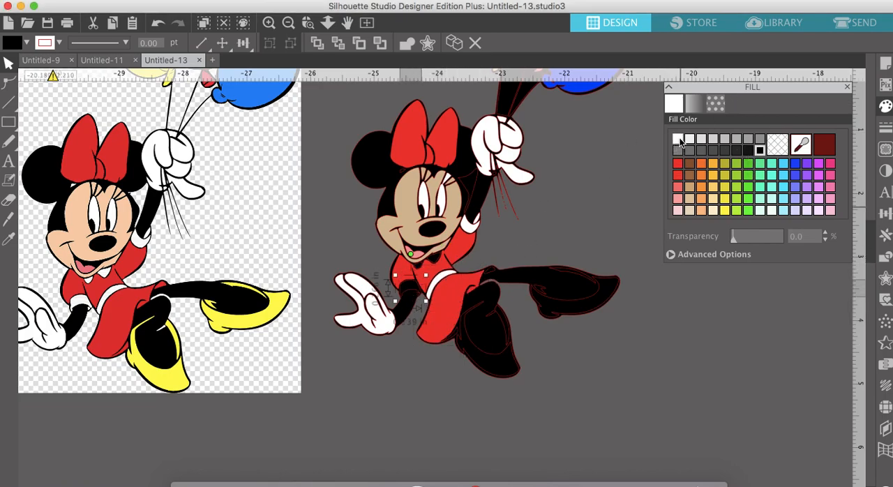
{"action": "left_click", "coordinate": [678, 139]}
- Fill the pieces of the shoe on Minnie's outstretched leg with yellow-orange
{"action": "left_click", "coordinate": [583, 311]}
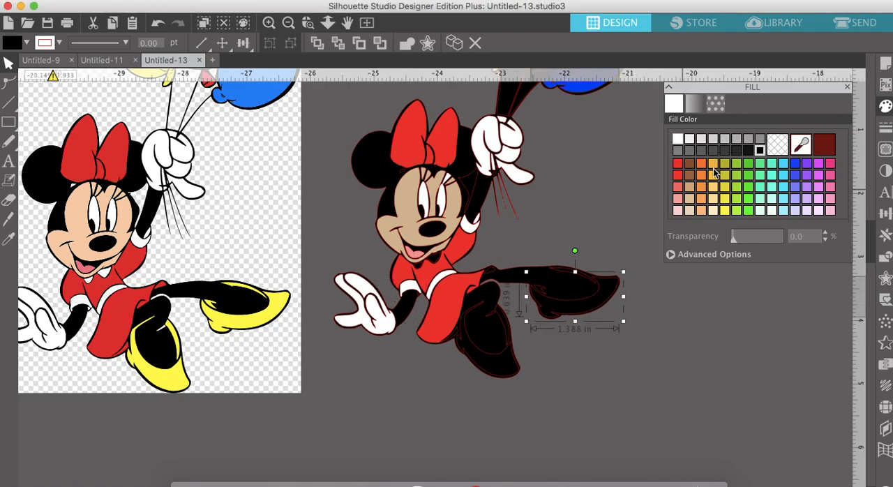
{"action": "left_click", "coordinate": [714, 174]}
{"action": "left_click", "coordinate": [543, 294]}
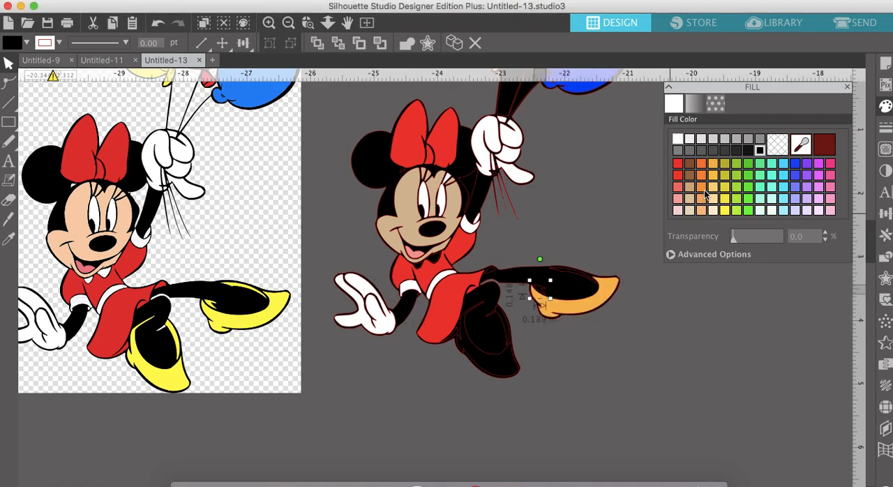
{"action": "left_click", "coordinate": [569, 270]}
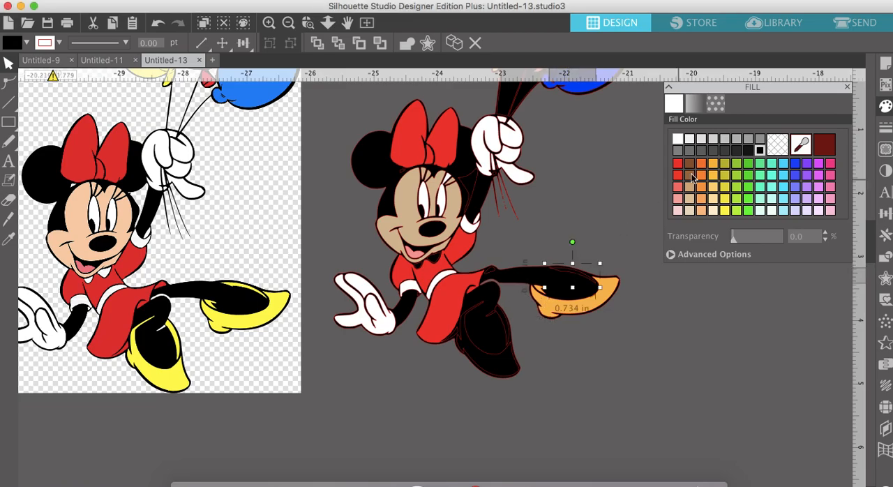
{"action": "left_click", "coordinate": [712, 174]}
- Fill the front shoe and its narrow side piece with the same yellow-orange as the other shoe
{"action": "left_click", "coordinate": [487, 367]}
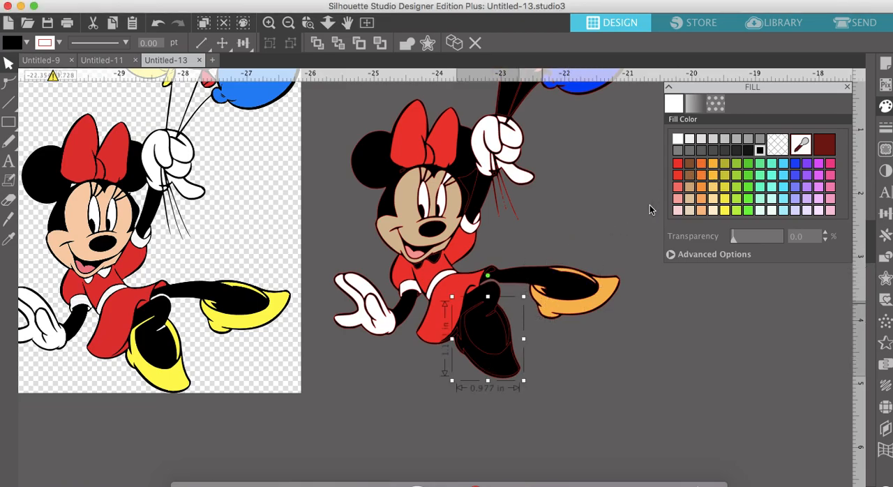
{"action": "left_click", "coordinate": [712, 174]}
{"action": "left_click", "coordinate": [506, 325]}
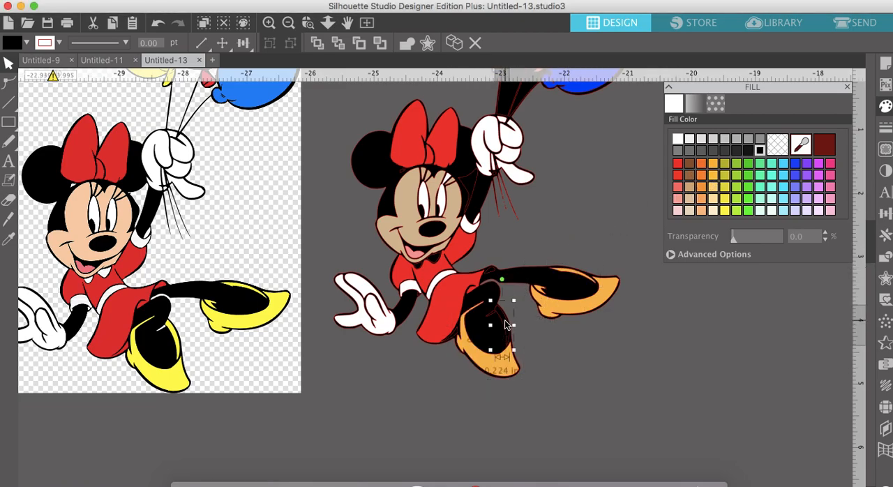
{"action": "left_click", "coordinate": [713, 174]}
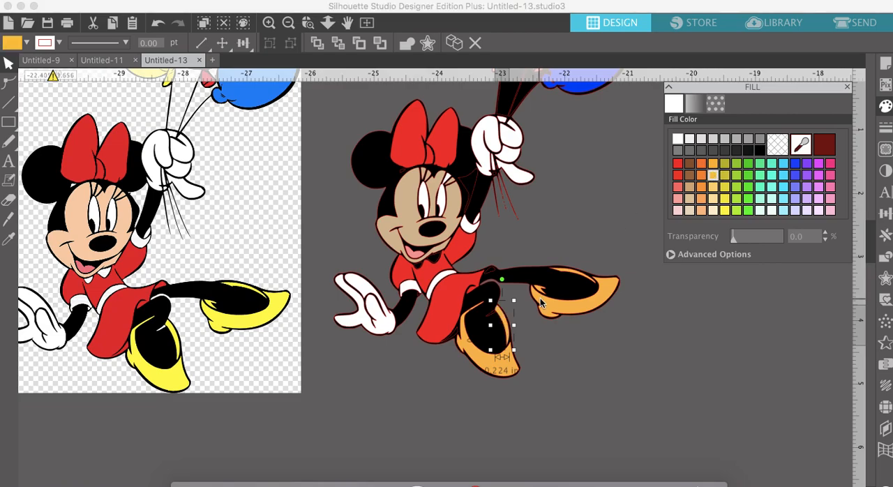
- Fill the skirt's small remaining pieces at the hem and hip with red, and both collar points with white
{"action": "left_click", "coordinate": [457, 340]}
{"action": "left_click", "coordinate": [677, 164]}
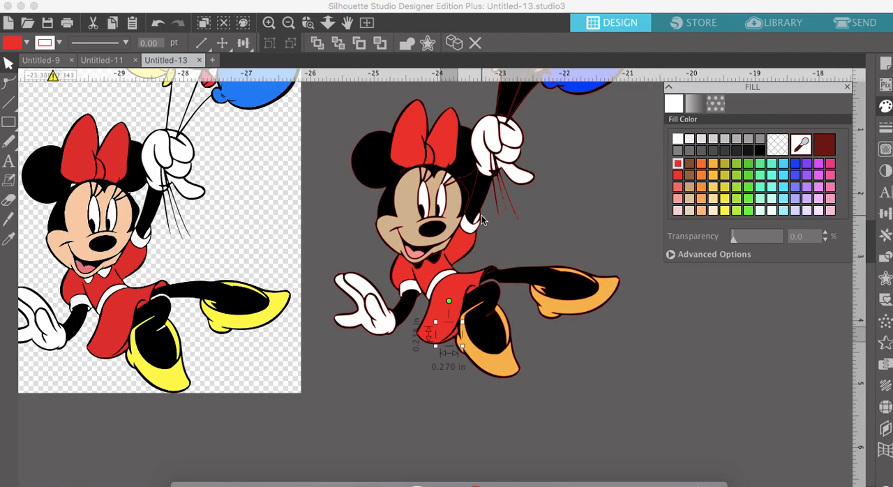
{"action": "left_click", "coordinate": [440, 258]}
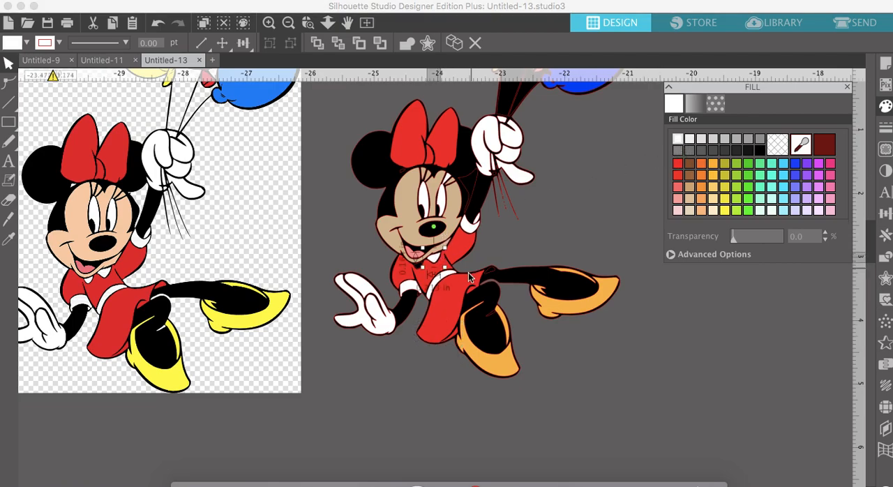
{"action": "left_click", "coordinate": [421, 270]}
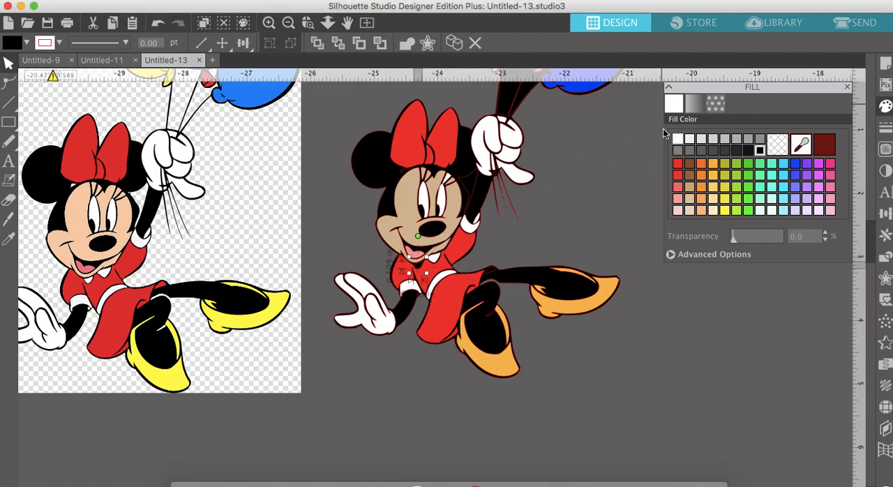
{"action": "left_click", "coordinate": [677, 138]}
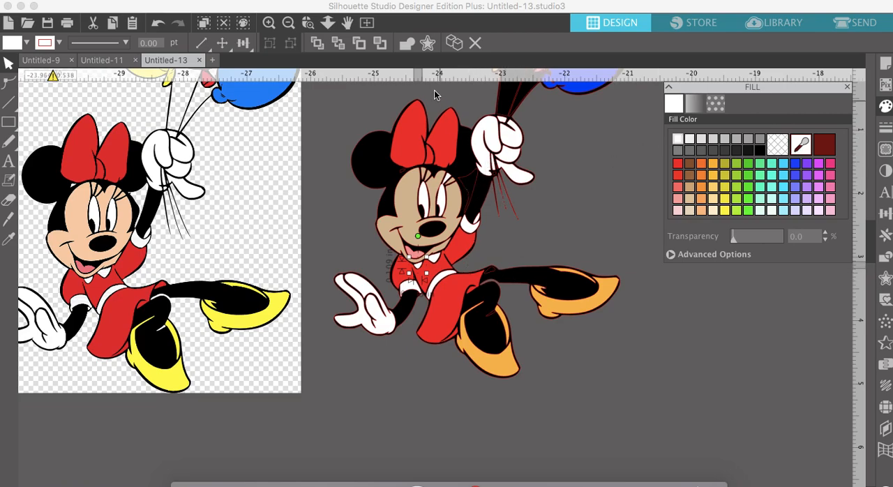
{"action": "left_click", "coordinate": [493, 276]}
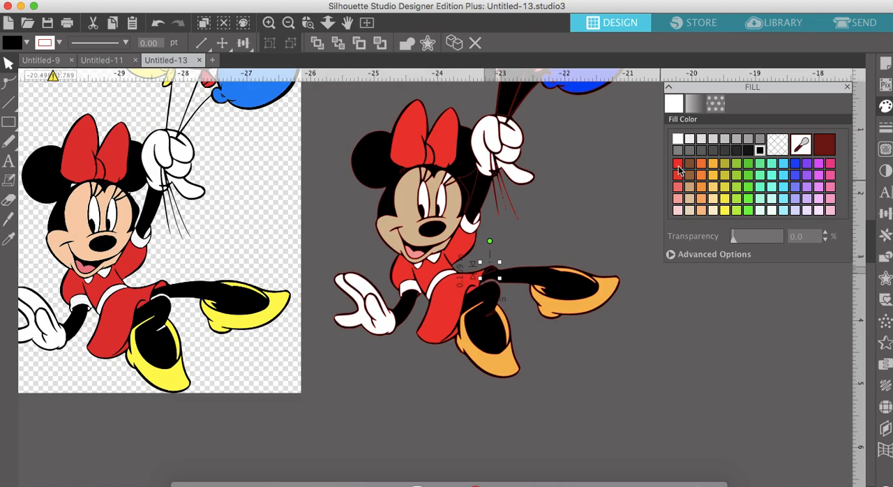
{"action": "left_click", "coordinate": [679, 166]}
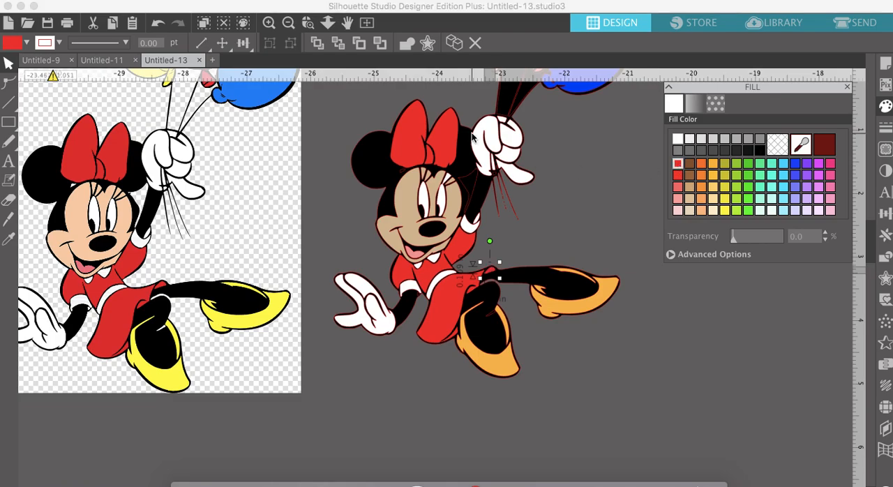
{"action": "scroll", "coordinate": [472, 133], "scroll_direction": "up", "scroll_amount": 3}
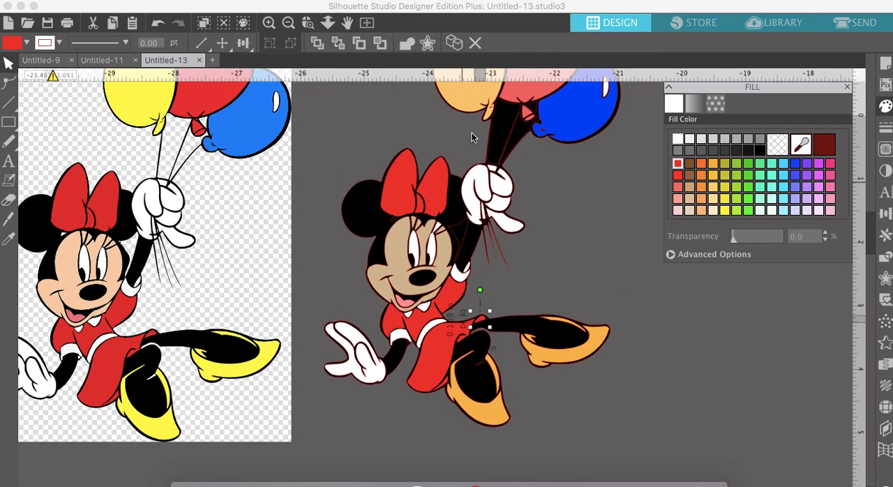
{"action": "scroll", "coordinate": [472, 133], "scroll_direction": "up", "scroll_amount": 5}
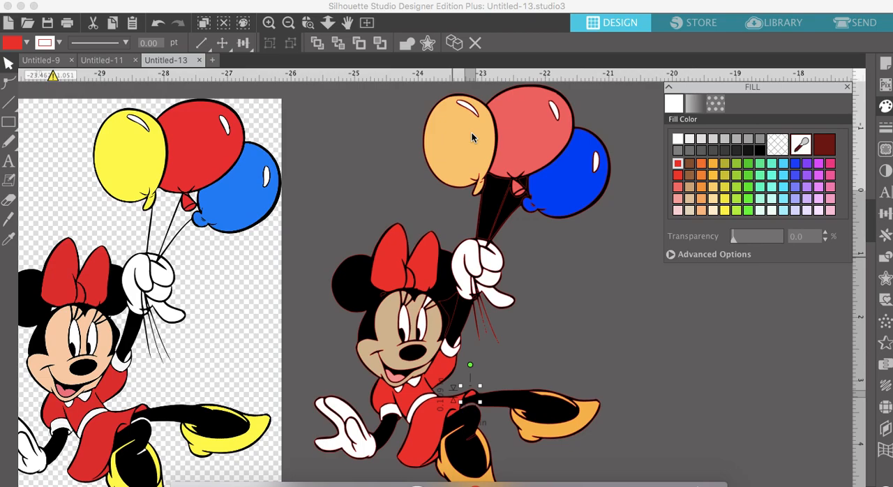
{"action": "scroll", "coordinate": [472, 133], "scroll_direction": "left", "scroll_amount": 3}
{"action": "scroll", "coordinate": [472, 133], "scroll_direction": "right", "scroll_amount": 2}
{"action": "scroll", "coordinate": [472, 133], "scroll_direction": "down", "scroll_amount": 1}
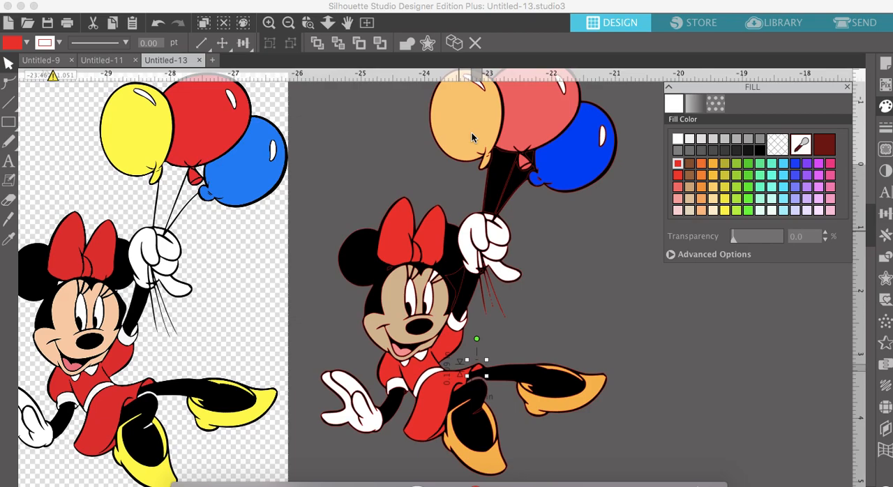
- Move the narrow yellow-orange side piece off Minnie's front shoe into the empty area beside it
{"action": "scroll", "coordinate": [471, 137], "scroll_direction": "down", "scroll_amount": 2}
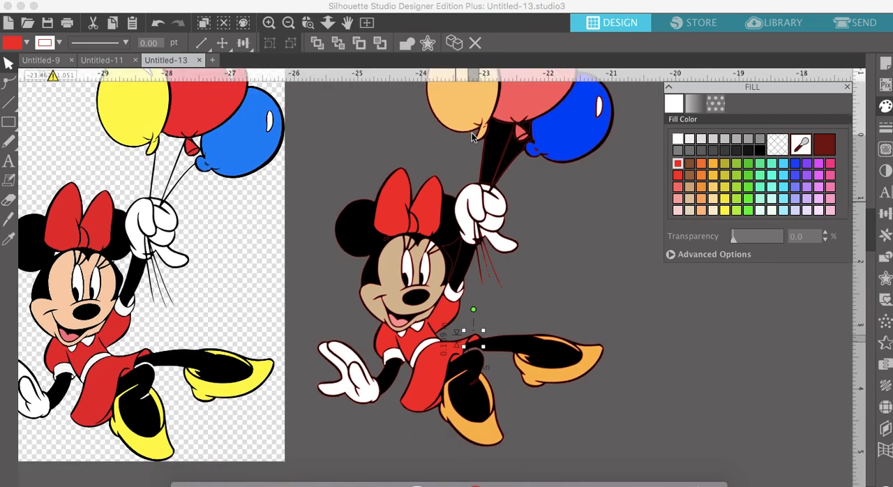
{"action": "scroll", "coordinate": [472, 137], "scroll_direction": "down", "scroll_amount": 2}
{"action": "scroll", "coordinate": [466, 119], "scroll_direction": "right", "scroll_amount": 8}
{"action": "scroll", "coordinate": [467, 119], "scroll_direction": "down", "scroll_amount": 4}
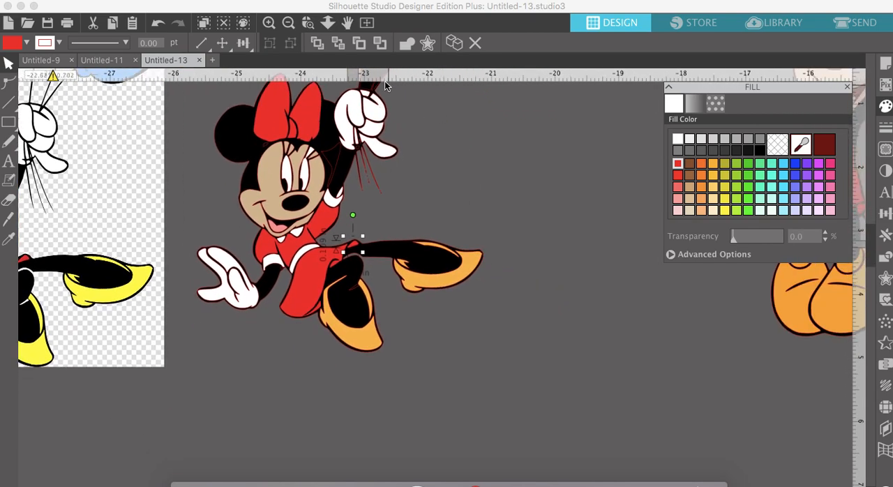
{"action": "left_click", "coordinate": [269, 24]}
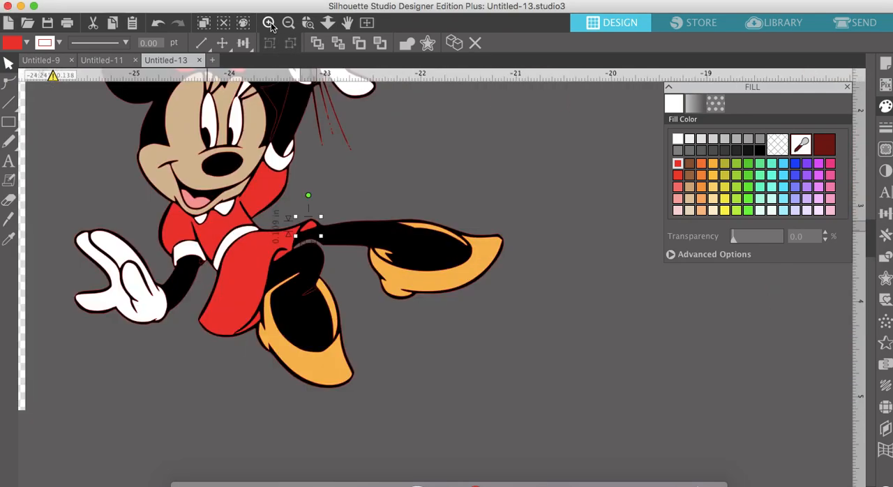
{"action": "left_click", "coordinate": [270, 24]}
{"action": "scroll", "coordinate": [245, 312], "scroll_direction": "left", "scroll_amount": 3}
{"action": "left_click_drag", "start_coordinate": [296, 296], "coordinate": [375, 320]}
{"action": "left_click", "coordinate": [333, 298]}
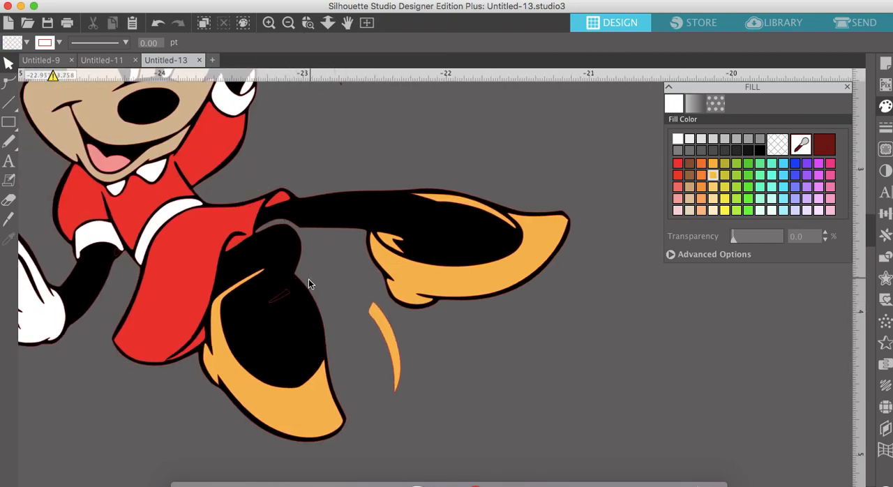
- Combine the black silhouette and the sliver at the front ankle into a compound path behind the colors, and return the shoe's side piece
{"action": "left_click", "coordinate": [302, 288]}
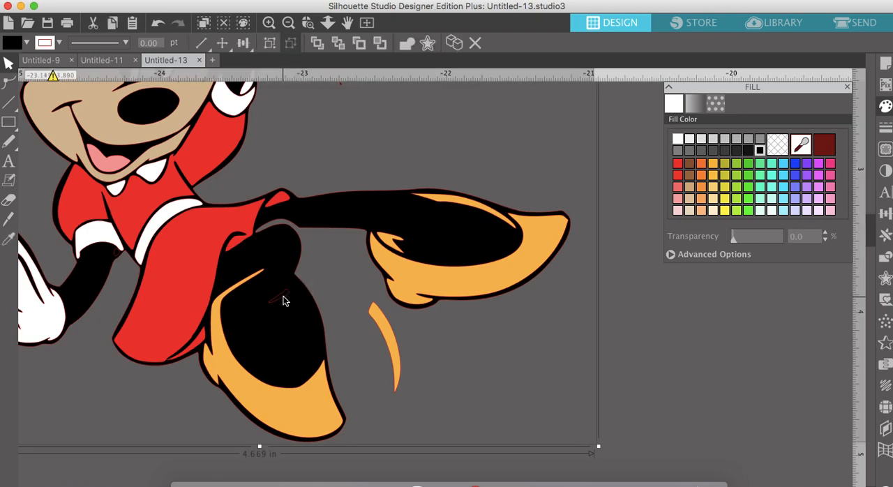
{"action": "right_click", "coordinate": [283, 300]}
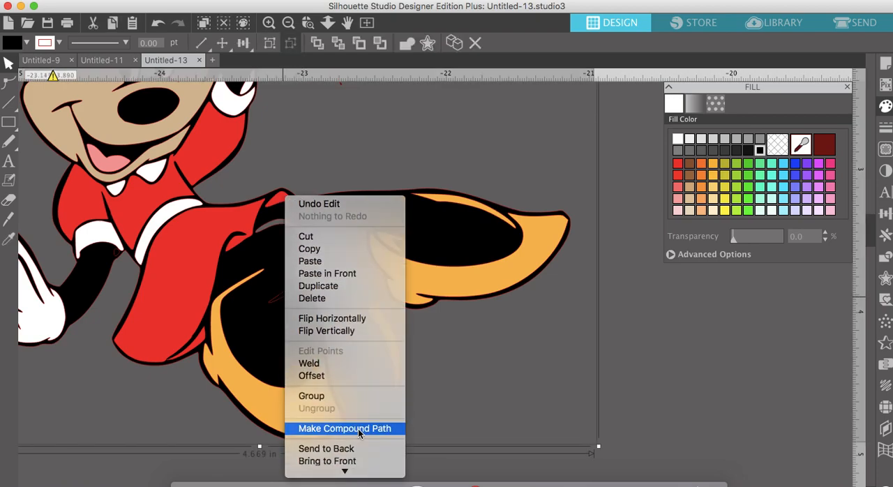
{"action": "left_click", "coordinate": [359, 430]}
{"action": "left_click", "coordinate": [338, 42]}
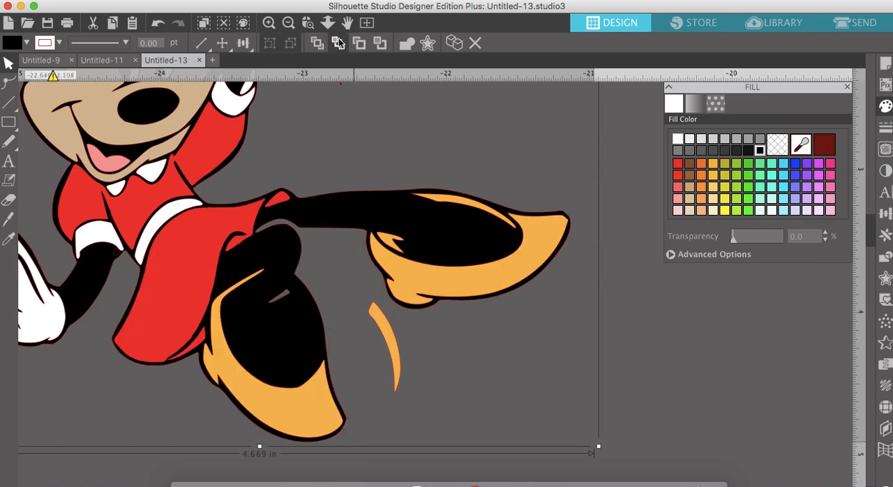
{"action": "left_click_drag", "start_coordinate": [389, 335], "coordinate": [308, 314]}
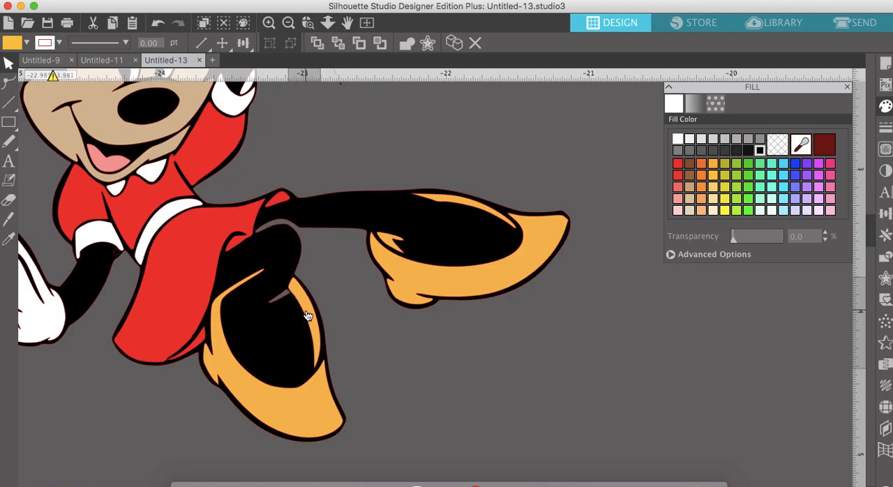
{"action": "key", "text": "Escape"}
- Move the large red bow loop beside Minnie's fully visible ear off her head to expose the black layer
{"action": "scroll", "coordinate": [308, 315], "scroll_direction": "up", "scroll_amount": 2}
{"action": "scroll", "coordinate": [308, 314], "scroll_direction": "left", "scroll_amount": 2}
{"action": "scroll", "coordinate": [307, 315], "scroll_direction": "up", "scroll_amount": 5}
{"action": "scroll", "coordinate": [307, 314], "scroll_direction": "left", "scroll_amount": 3}
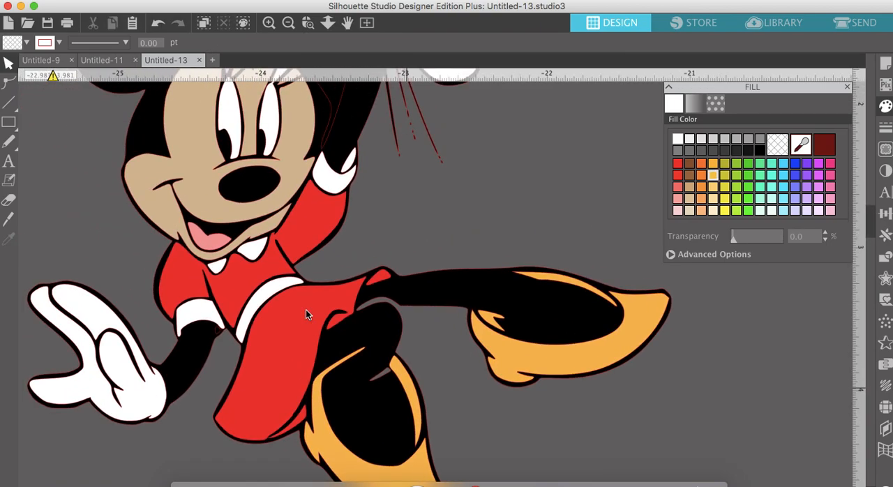
{"action": "scroll", "coordinate": [305, 314], "scroll_direction": "up", "scroll_amount": 7}
{"action": "scroll", "coordinate": [306, 314], "scroll_direction": "left", "scroll_amount": 5}
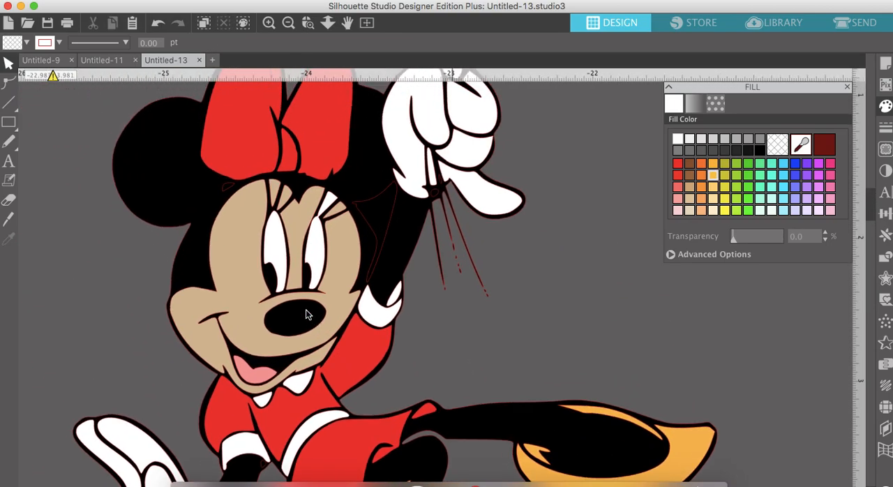
{"action": "left_click_drag", "start_coordinate": [300, 209], "coordinate": [126, 114]}
- Combine the black silhouette and the small gap beneath the bow near the ear into a compound path, and send it to the back
{"action": "left_click_drag", "start_coordinate": [163, 234], "coordinate": [306, 261]}
{"action": "right_click", "coordinate": [307, 261]}
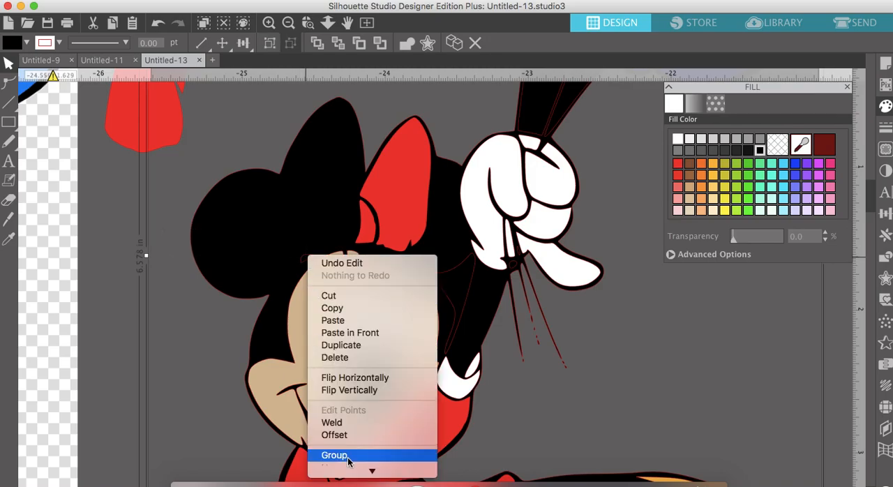
{"action": "left_click", "coordinate": [363, 222]}
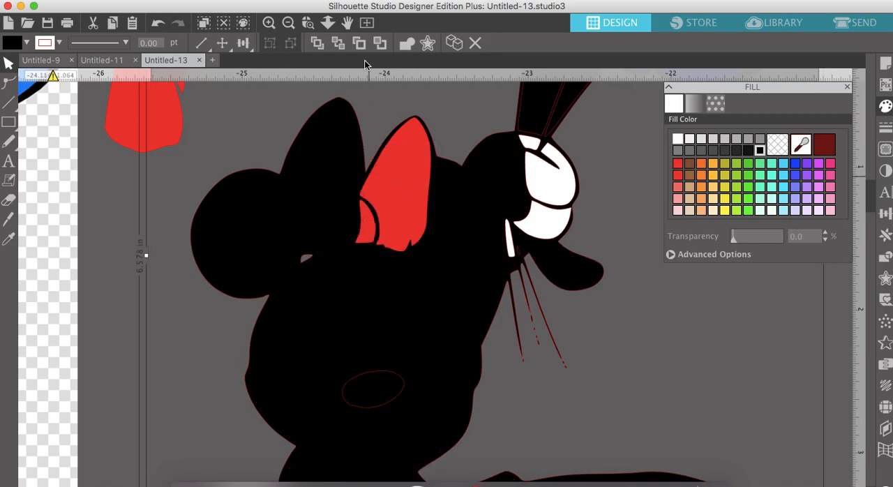
{"action": "left_click", "coordinate": [339, 44]}
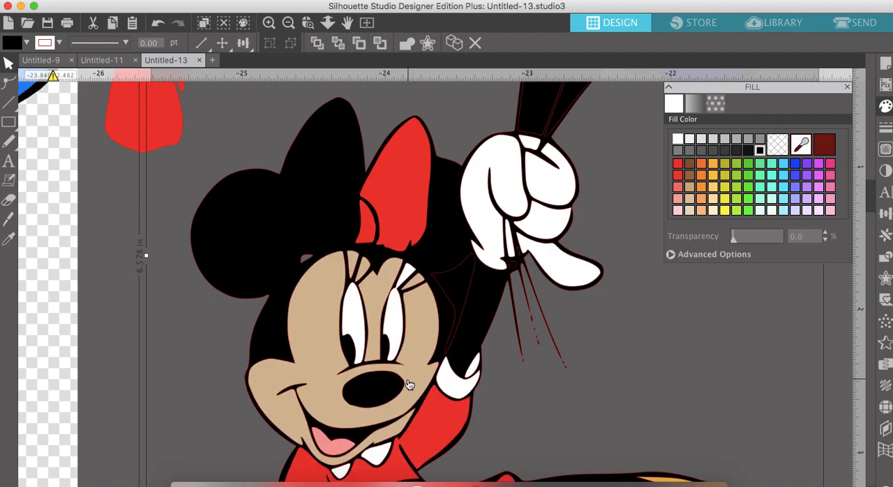
- Cut the gap between Minnie's head and raised arm out of the black silhouette with a compound path, and send it to the back
{"action": "scroll", "coordinate": [410, 385], "scroll_direction": "down", "scroll_amount": 3}
{"action": "scroll", "coordinate": [410, 385], "scroll_direction": "up", "scroll_amount": 2}
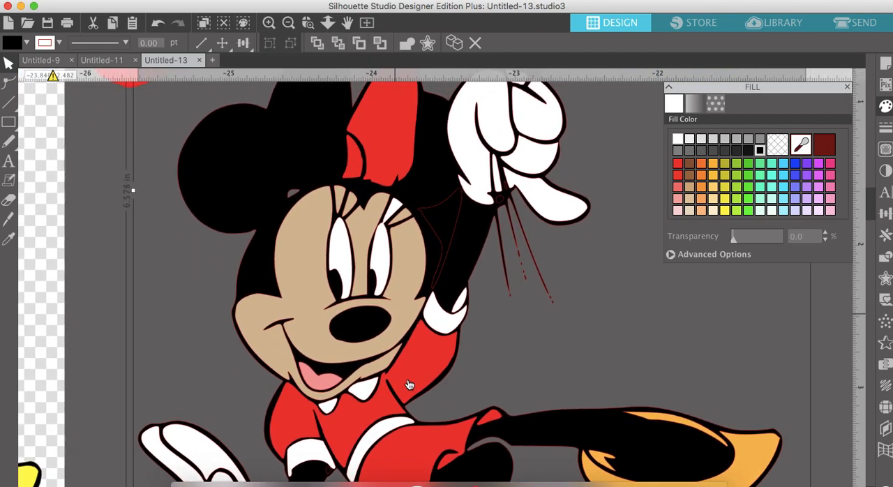
{"action": "left_click_drag", "start_coordinate": [476, 293], "coordinate": [436, 275]}
{"action": "right_click", "coordinate": [436, 277]}
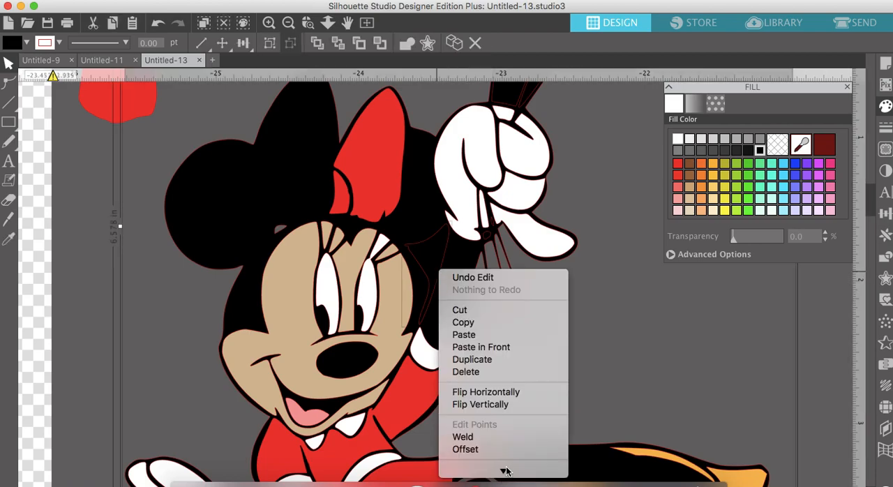
{"action": "mouse_move", "coordinate": [506, 472]}
{"action": "left_click", "coordinate": [503, 390]}
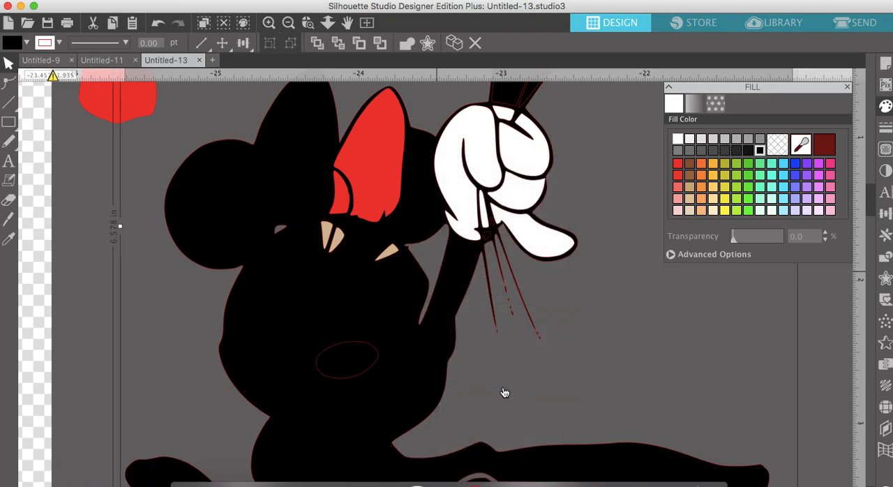
{"action": "left_click", "coordinate": [338, 43]}
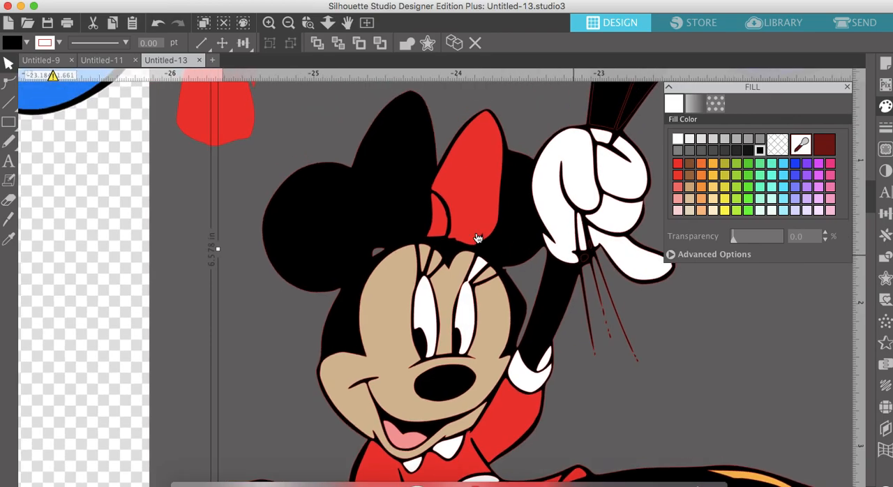
- Move the original Minnie reference image closer to the traced figure
{"action": "scroll", "coordinate": [478, 239], "scroll_direction": "left", "scroll_amount": 5}
{"action": "scroll", "coordinate": [479, 239], "scroll_direction": "up", "scroll_amount": 1}
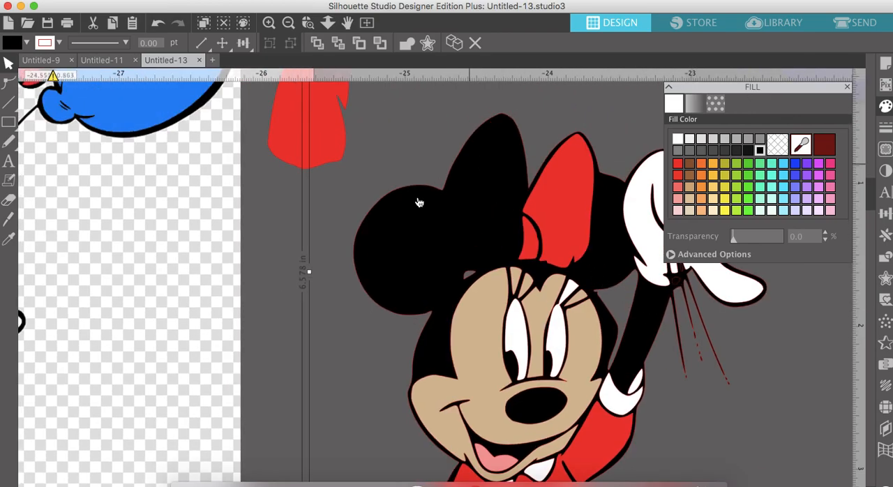
{"action": "left_click_drag", "start_coordinate": [85, 196], "coordinate": [196, 207]}
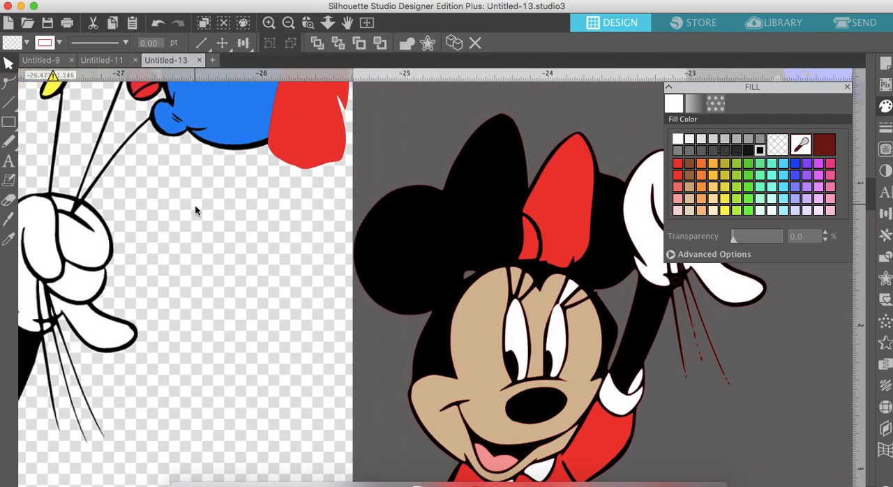
{"action": "key", "text": "Escape"}
- Fill the small piece at the wrist of the balloon-holding glove with white, and delete the tiny black piece beside it
{"action": "scroll", "coordinate": [330, 362], "scroll_direction": "right", "scroll_amount": 7}
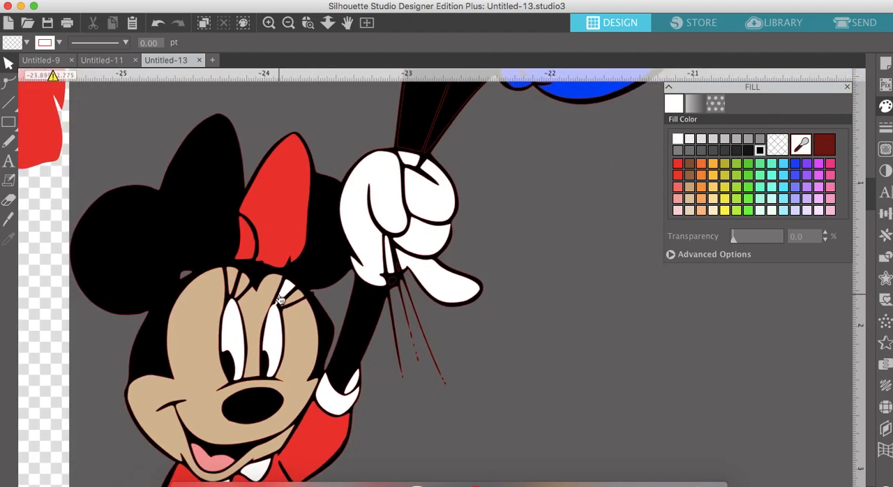
{"action": "left_click", "coordinate": [395, 285]}
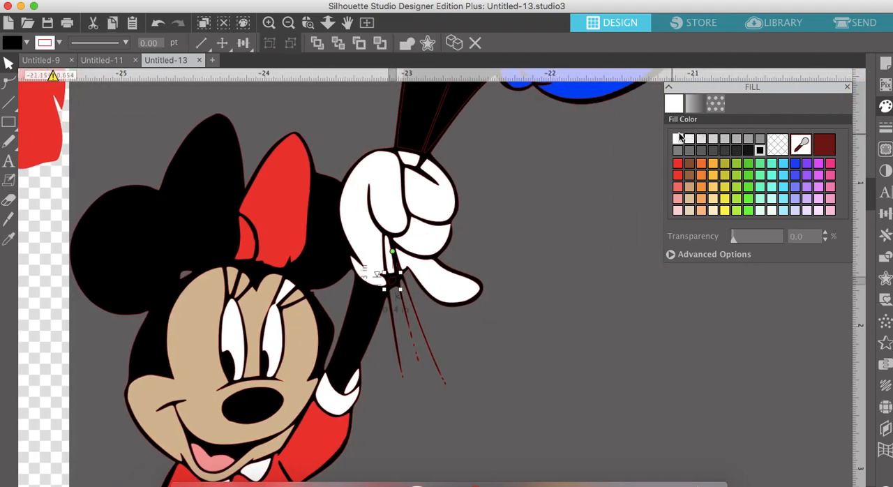
{"action": "left_click", "coordinate": [679, 139]}
{"action": "left_click", "coordinate": [398, 277]}
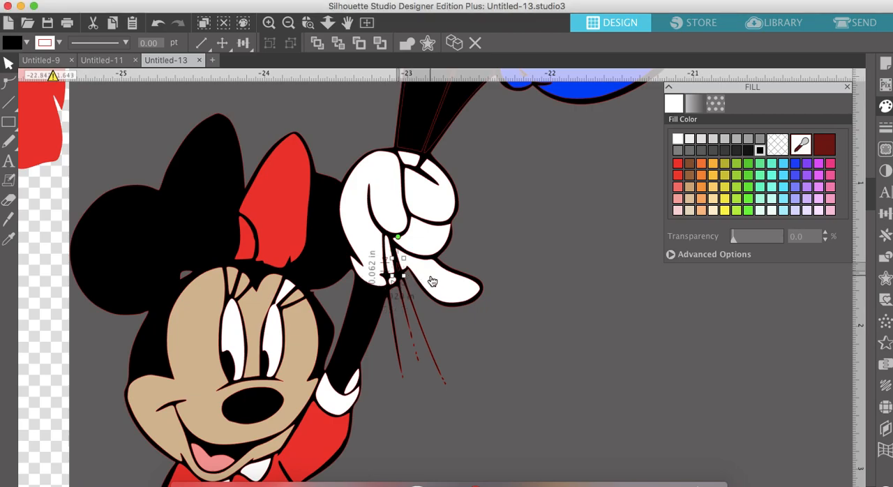
{"action": "key", "text": "Delete"}
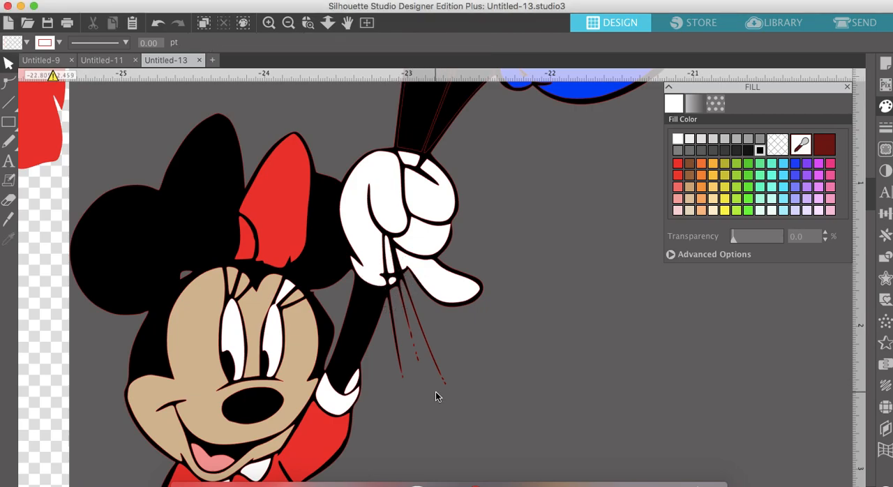
- Cut the gap between the red and blue balloons' strings out of the black silhouette with a compound path, and send it to the back
{"action": "scroll", "coordinate": [436, 396], "scroll_direction": "up", "scroll_amount": 5}
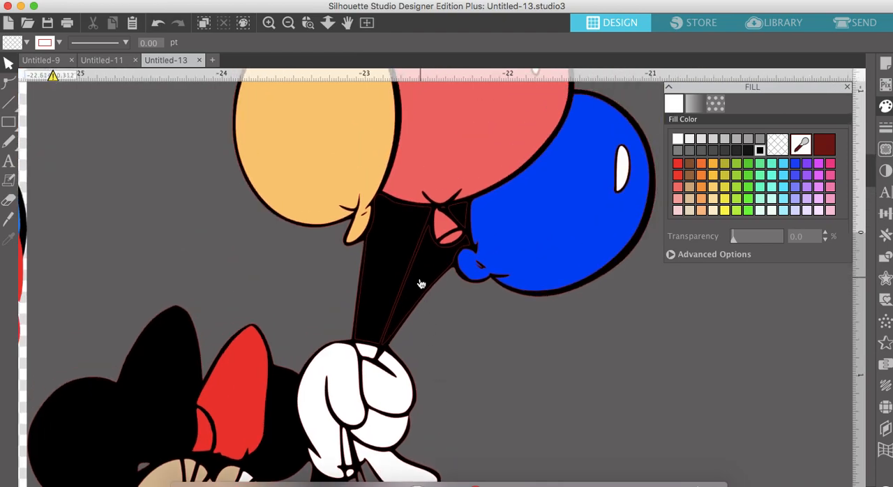
{"action": "left_click", "coordinate": [433, 286]}
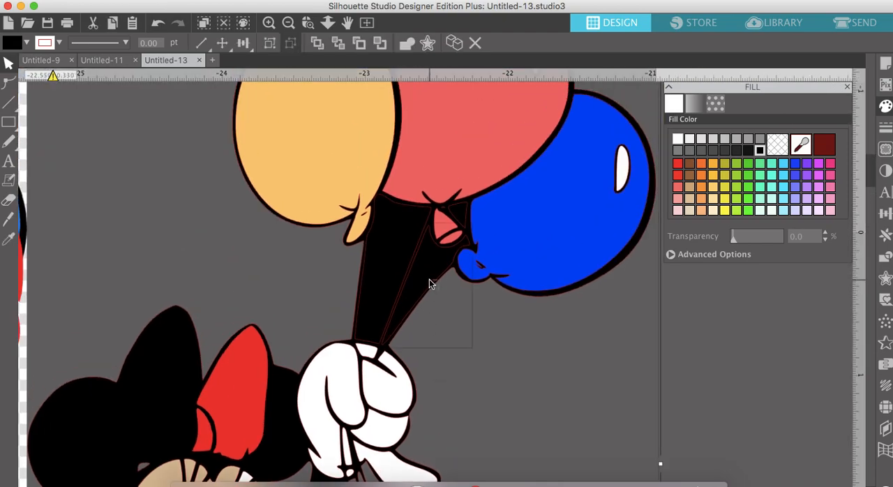
{"action": "right_click", "coordinate": [430, 285]}
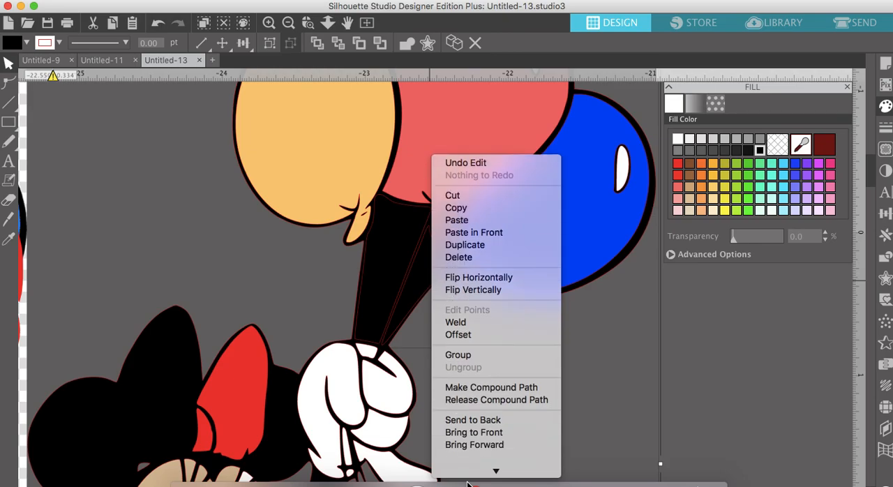
{"action": "left_click", "coordinate": [471, 375]}
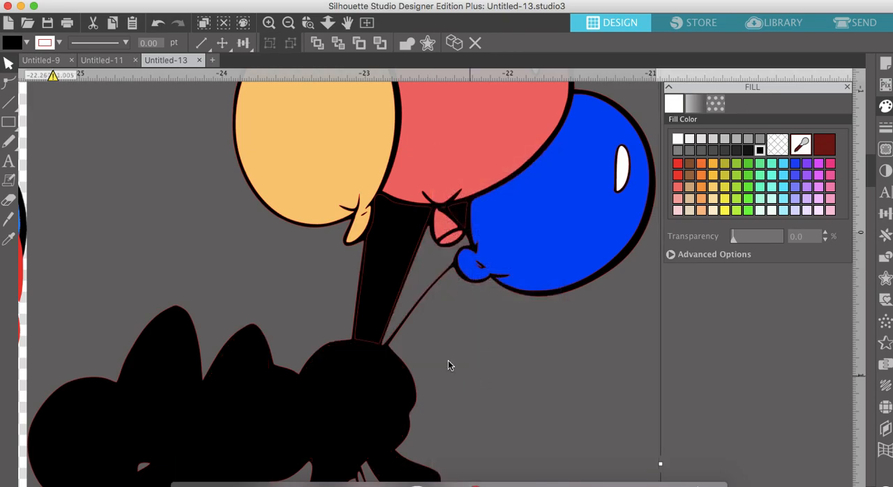
{"action": "left_click", "coordinate": [337, 44]}
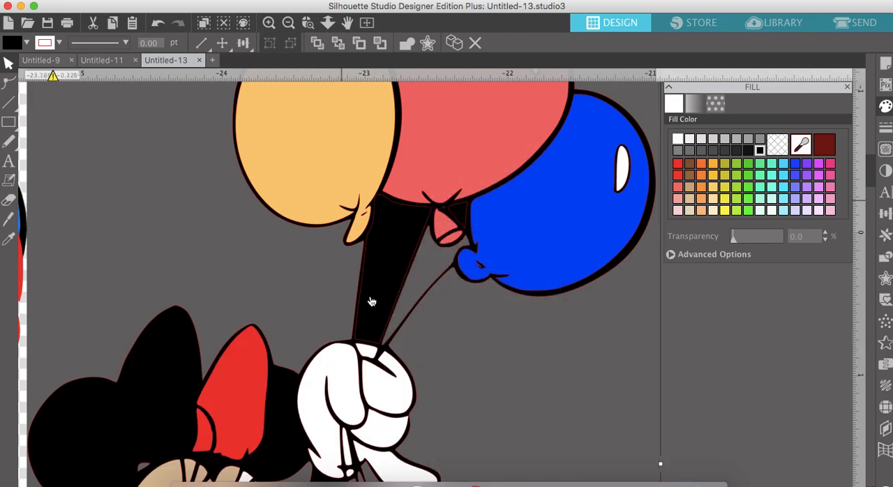
- Make a compound path from the silhouette and the gap between the yellow-orange and red balloons' strings, and send it to the back
{"action": "left_click", "coordinate": [340, 308]}
{"action": "left_click", "coordinate": [362, 301]}
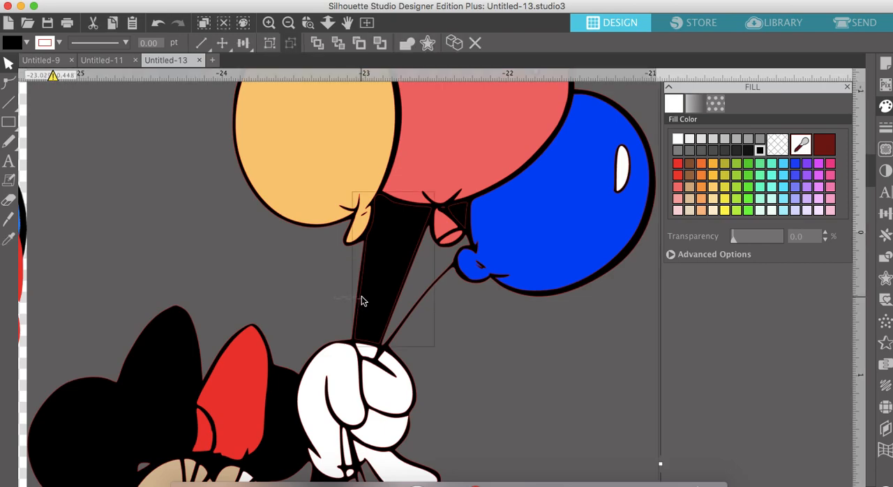
{"action": "right_click", "coordinate": [362, 301]}
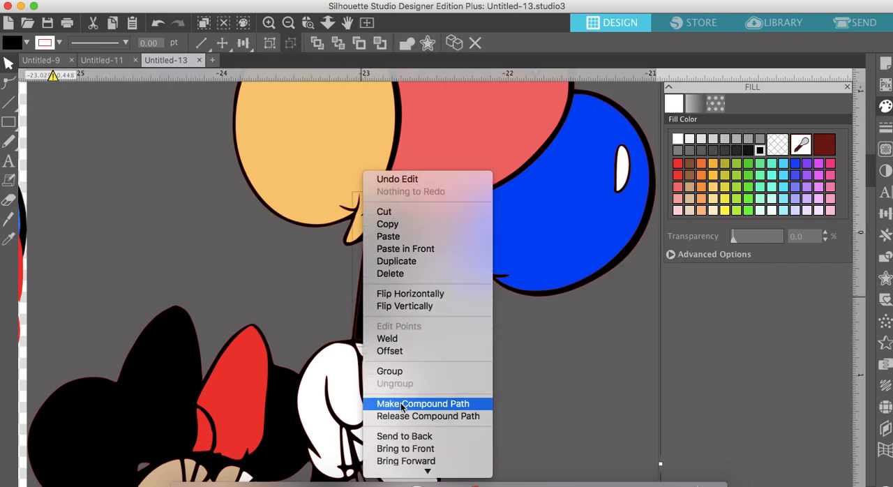
{"action": "left_click", "coordinate": [402, 407]}
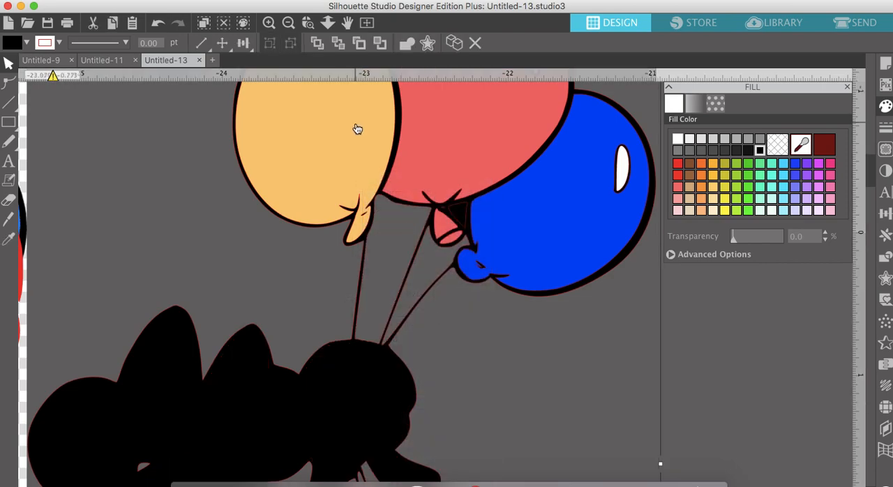
{"action": "left_click", "coordinate": [339, 45]}
{"action": "scroll", "coordinate": [477, 249], "scroll_direction": "right", "scroll_amount": 5}
{"action": "scroll", "coordinate": [477, 249], "scroll_direction": "up", "scroll_amount": 2}
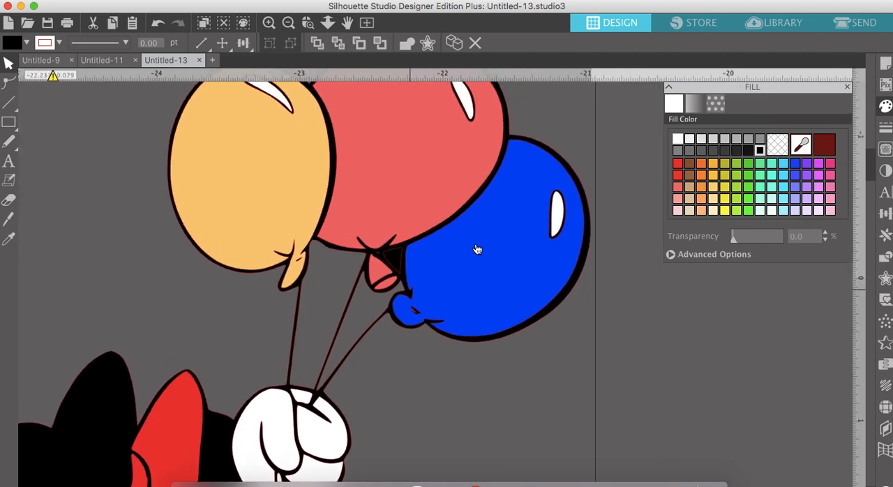
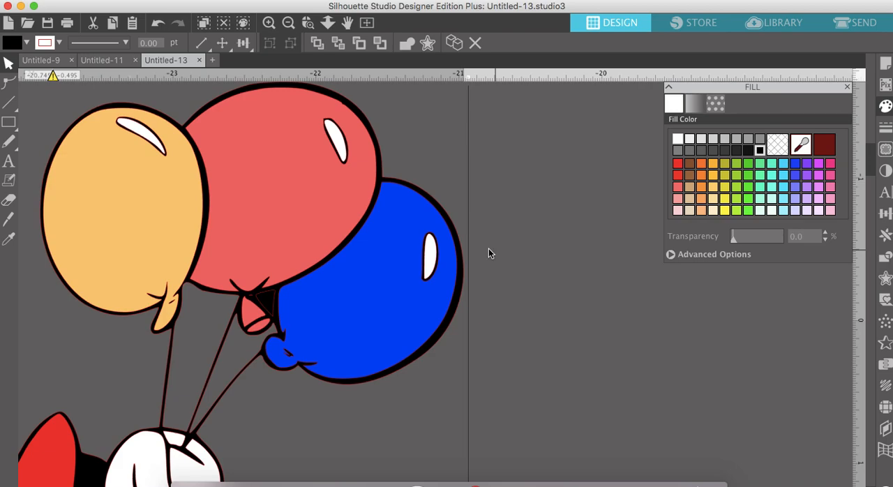
{"action": "left_click", "coordinate": [507, 289]}
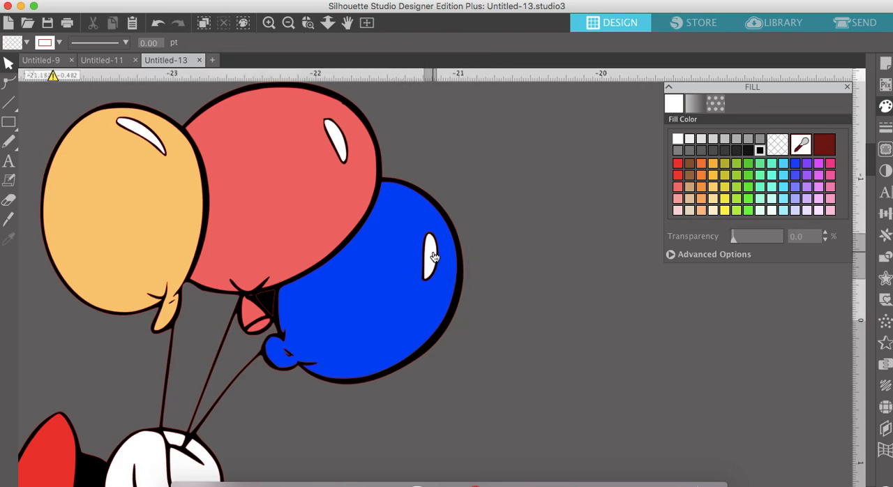
{"action": "left_click_drag", "start_coordinate": [434, 257], "coordinate": [607, 283]}
{"action": "left_click", "coordinate": [517, 282]}
{"action": "left_click_drag", "start_coordinate": [399, 284], "coordinate": [616, 160]}
{"action": "left_click", "coordinate": [484, 259]}
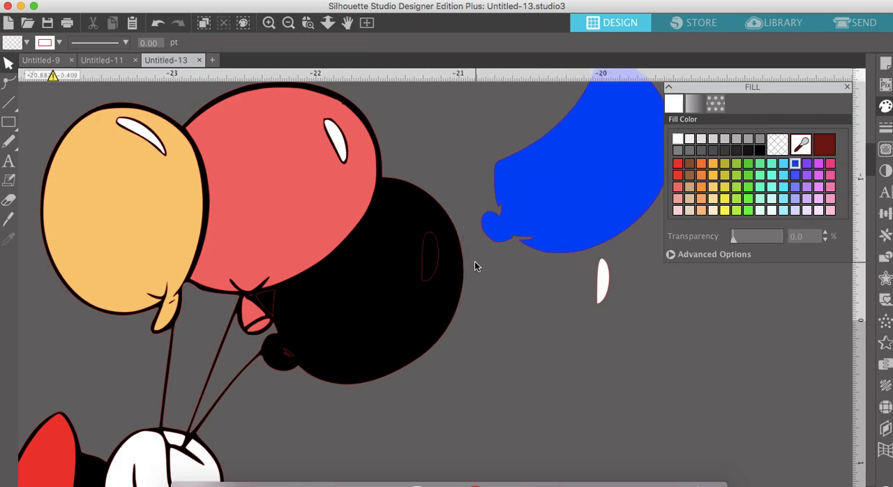
{"action": "left_click", "coordinate": [446, 262]}
{"action": "right_click", "coordinate": [430, 264]}
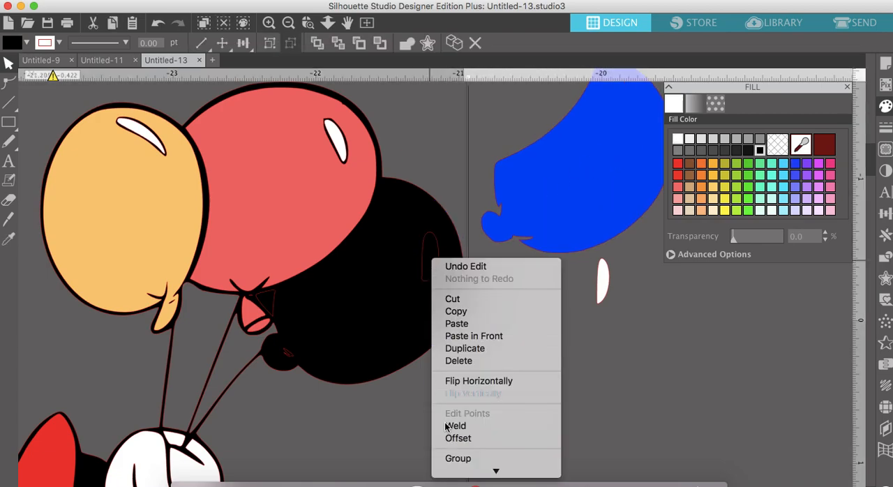
{"action": "left_click", "coordinate": [372, 475]}
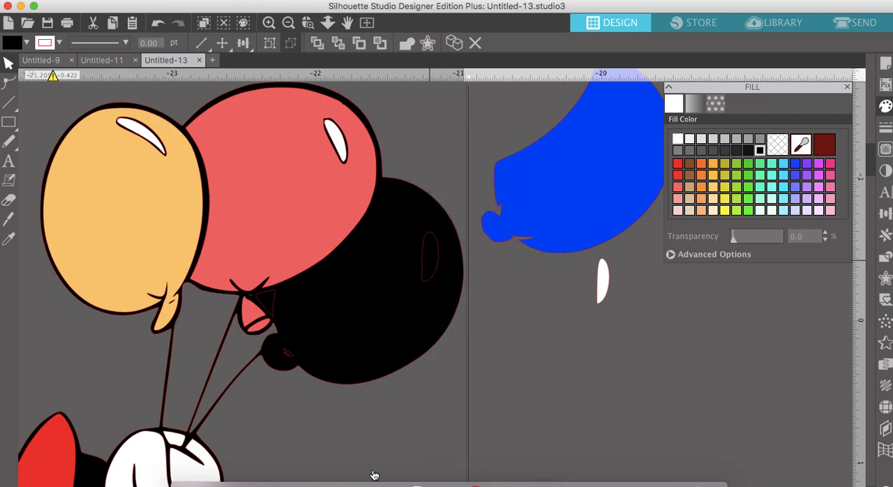
{"action": "left_click", "coordinate": [158, 24]}
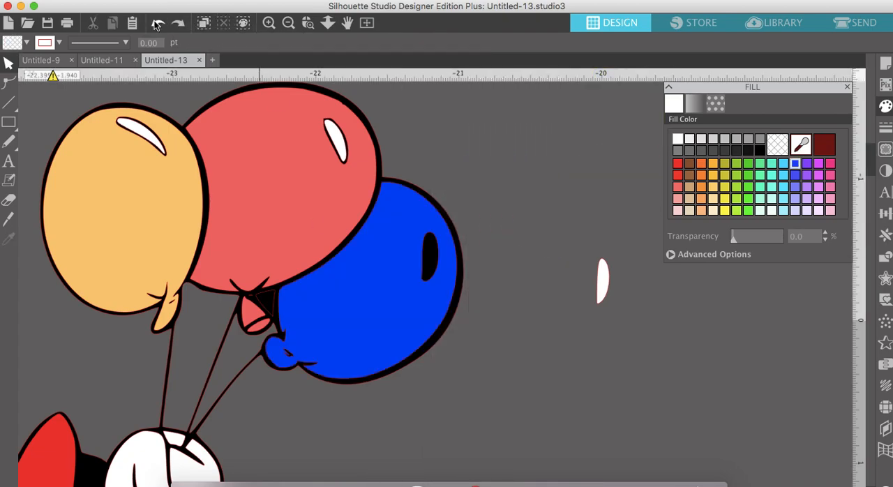
{"action": "left_click", "coordinate": [158, 25]}
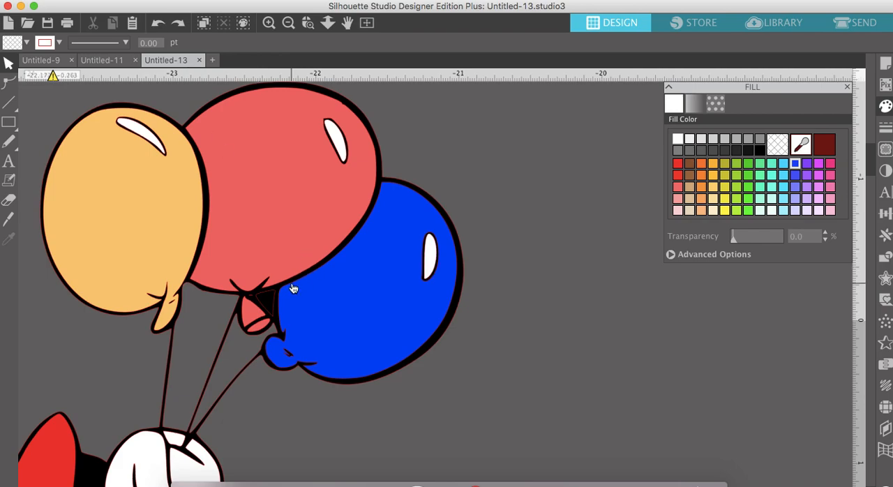
- Cut the gap beside the red balloon's knot out of the black silhouette with a compound path at the back, and reposition the two knot pieces
{"action": "left_click_drag", "start_coordinate": [257, 313], "coordinate": [480, 389]}
{"action": "left_click_drag", "start_coordinate": [265, 334], "coordinate": [381, 432]}
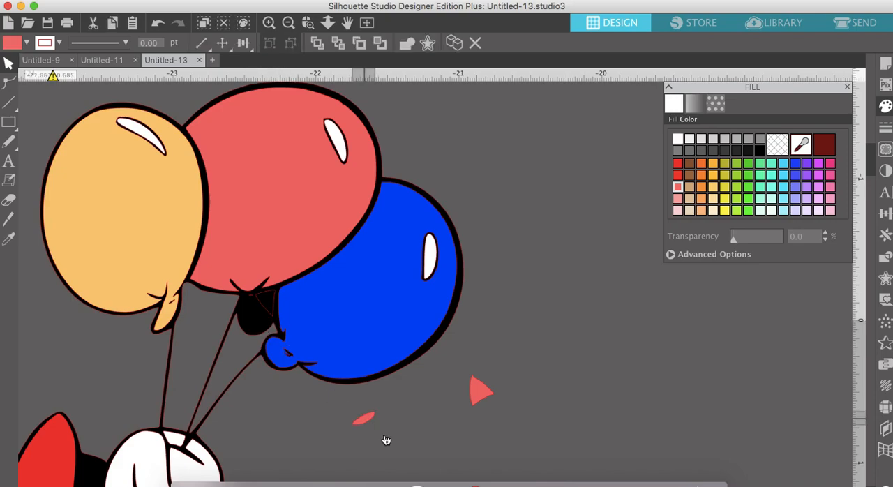
{"action": "left_click", "coordinate": [252, 329]}
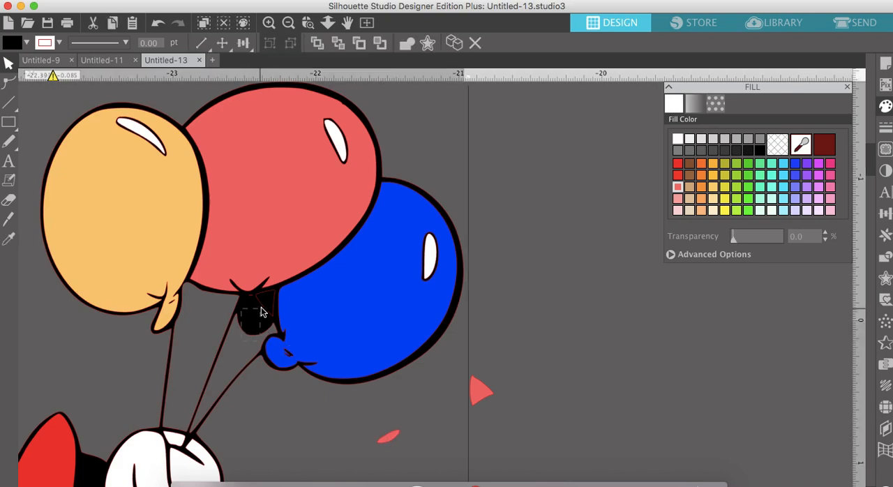
{"action": "right_click", "coordinate": [264, 302]}
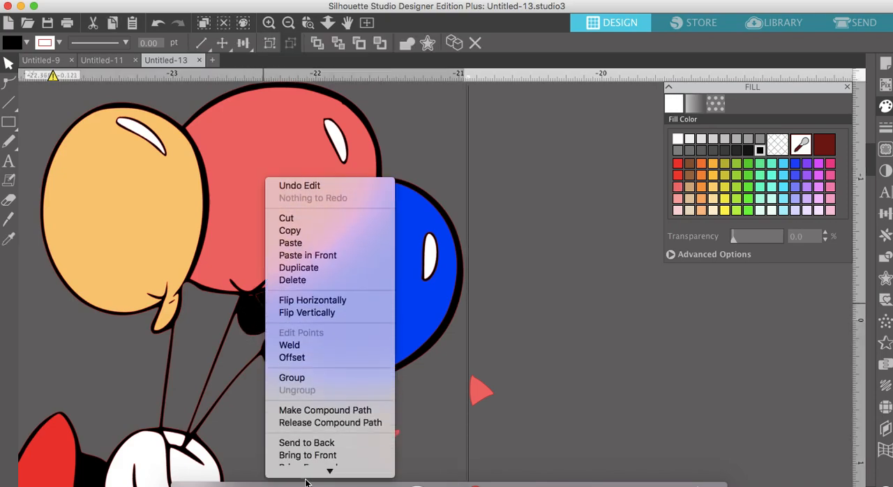
{"action": "left_click", "coordinate": [312, 384]}
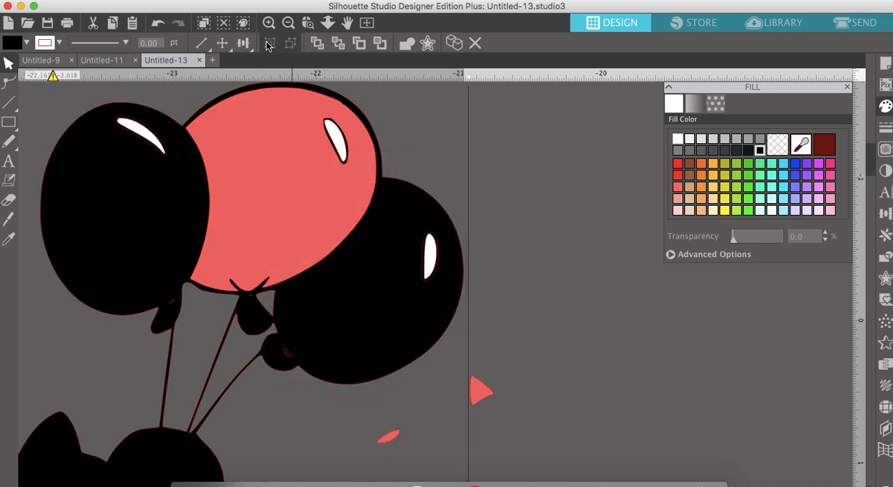
{"action": "left_click", "coordinate": [337, 43]}
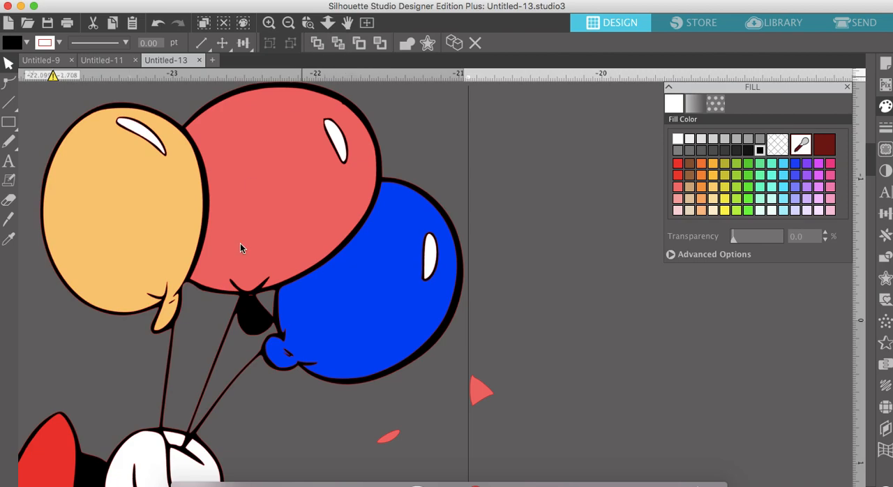
{"action": "left_click_drag", "start_coordinate": [499, 398], "coordinate": [255, 314]}
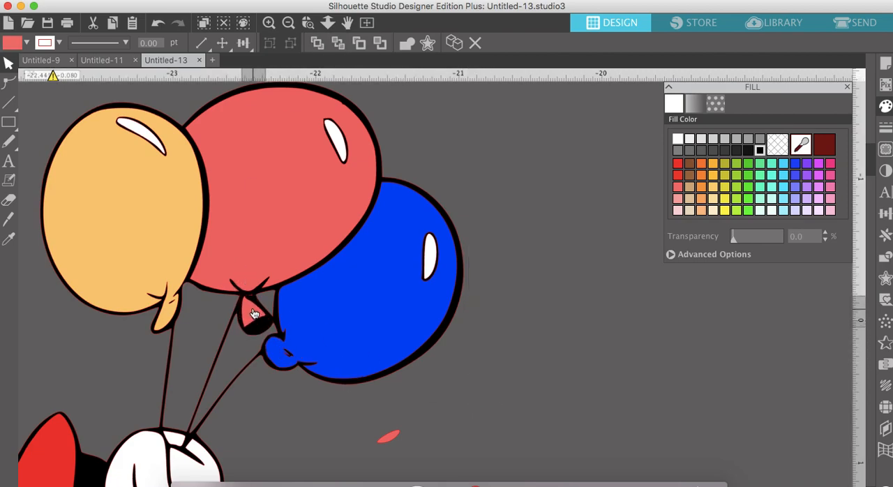
{"action": "left_click_drag", "start_coordinate": [386, 437], "coordinate": [259, 334]}
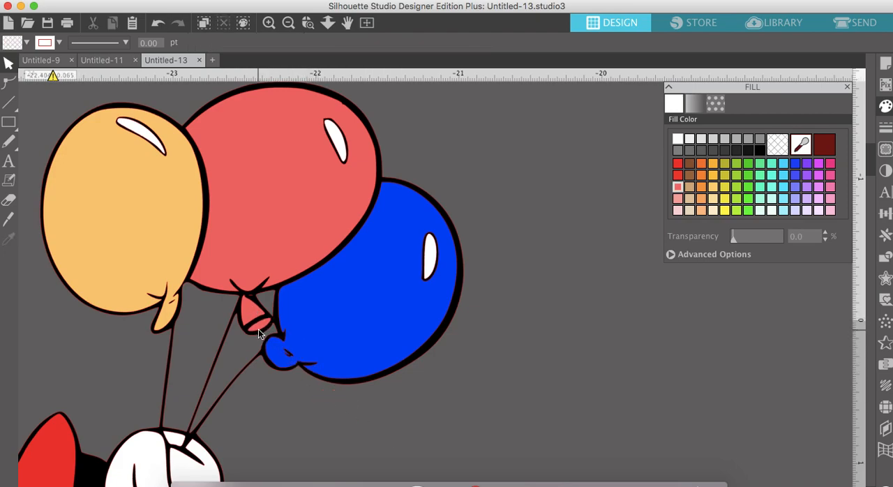
- Move the black silhouette off the colored Minnie and balloon pieces into the empty area beside them, and close the fill settings
{"action": "scroll", "coordinate": [259, 334], "scroll_direction": "down", "scroll_amount": 5}
{"action": "scroll", "coordinate": [259, 334], "scroll_direction": "left", "scroll_amount": 5}
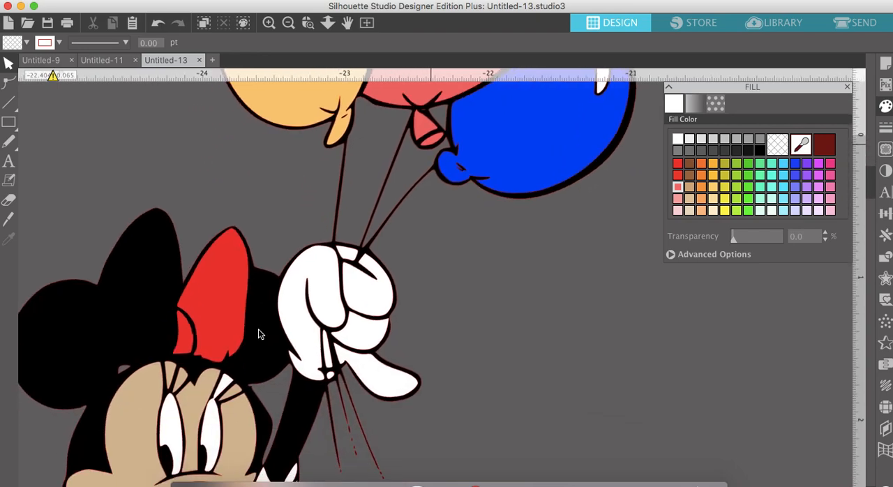
{"action": "scroll", "coordinate": [259, 334], "scroll_direction": "down", "scroll_amount": 5}
{"action": "scroll", "coordinate": [259, 334], "scroll_direction": "left", "scroll_amount": 3}
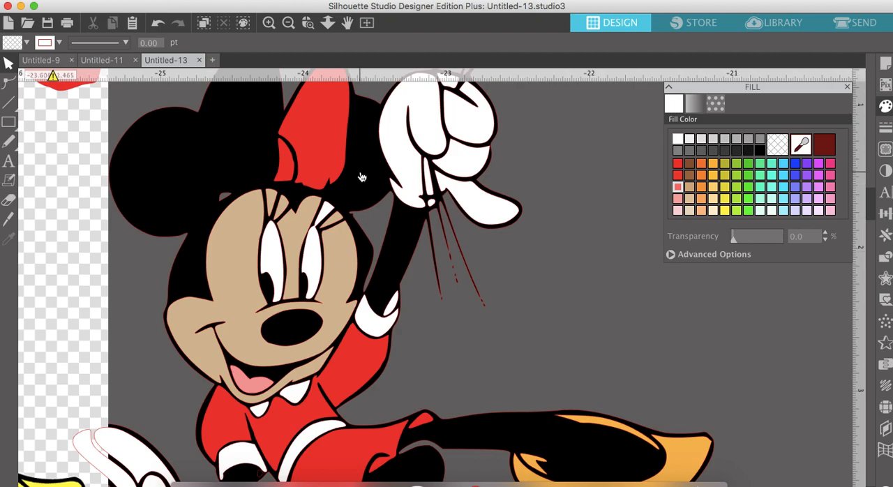
{"action": "left_click", "coordinate": [361, 177]}
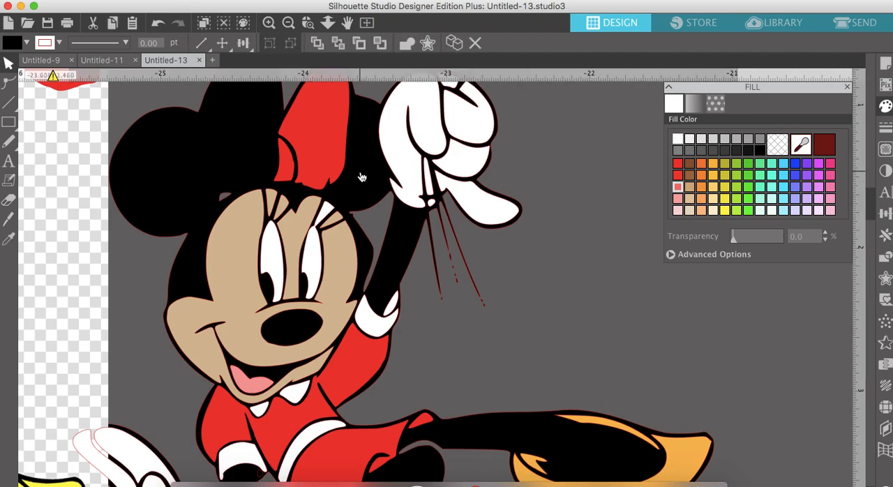
{"action": "left_click", "coordinate": [288, 23]}
{"action": "left_click", "coordinate": [514, 302]}
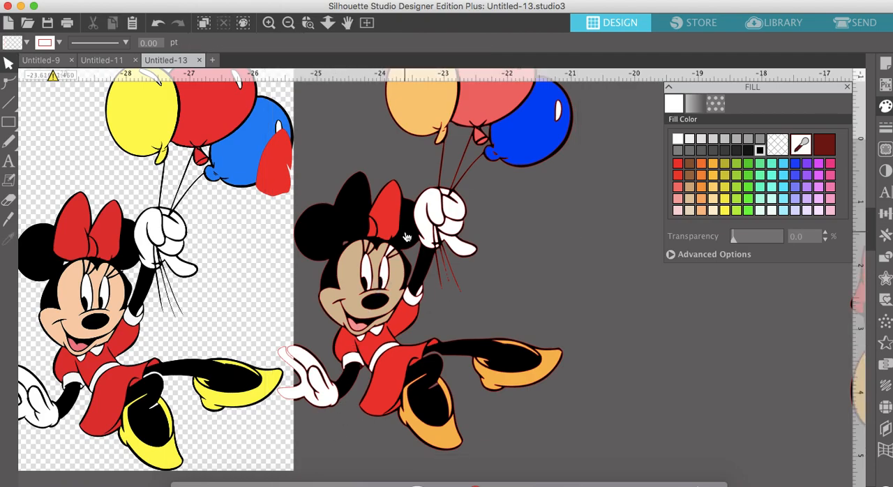
{"action": "left_click_drag", "start_coordinate": [408, 240], "coordinate": [684, 257]}
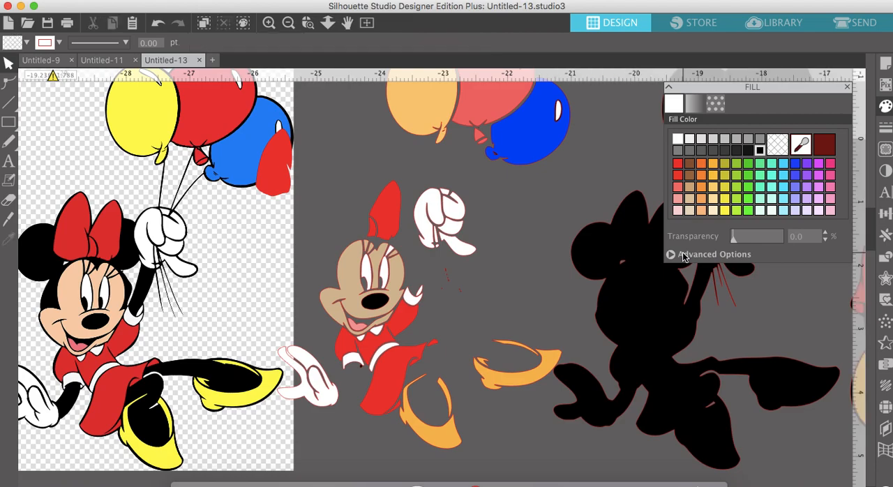
{"action": "left_click", "coordinate": [849, 88]}
{"action": "left_click_drag", "start_coordinate": [646, 279], "coordinate": [674, 261]}
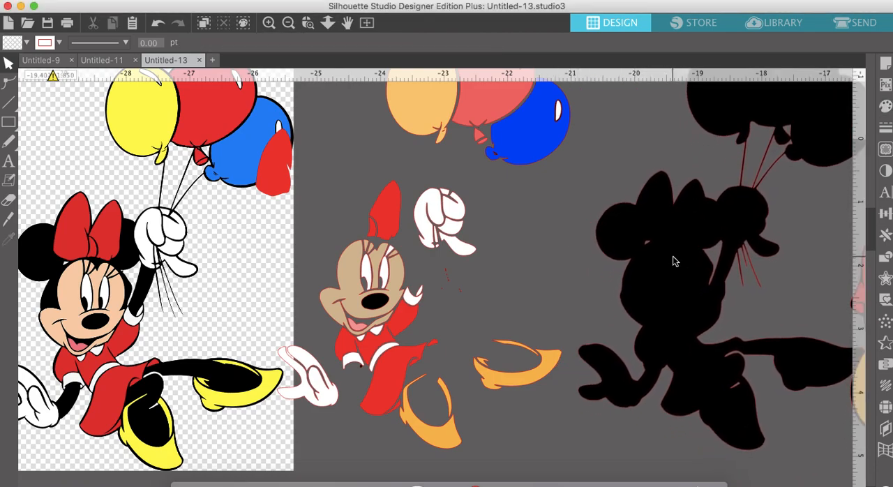
- Cut the small crease piece in the yellow-orange balloon's knot out of the balloon with a compound path
{"action": "scroll", "coordinate": [409, 228], "scroll_direction": "up", "scroll_amount": 2}
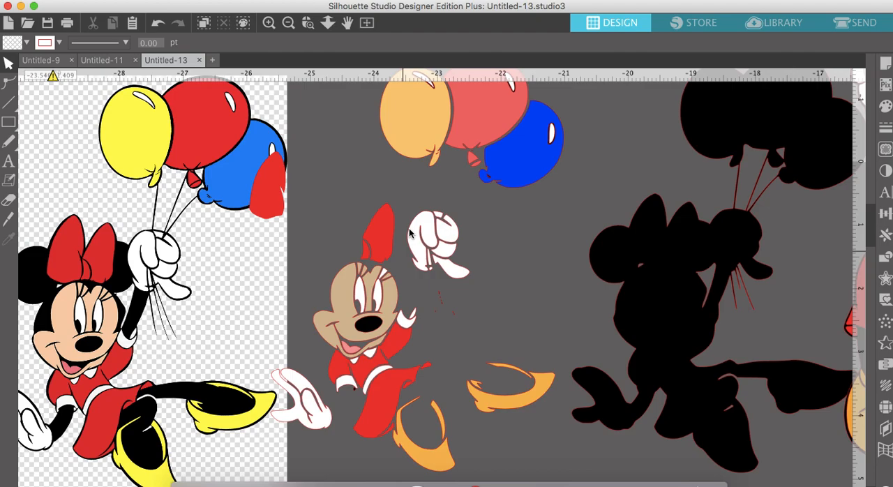
{"action": "scroll", "coordinate": [422, 225], "scroll_direction": "up", "scroll_amount": 4}
{"action": "scroll", "coordinate": [422, 225], "scroll_direction": "right", "scroll_amount": 3}
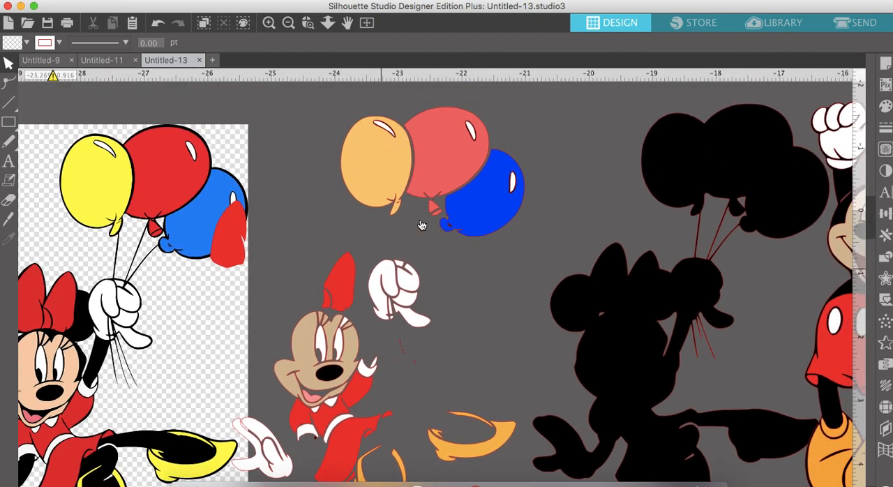
{"action": "left_click", "coordinate": [268, 23]}
{"action": "scroll", "coordinate": [353, 203], "scroll_direction": "up", "scroll_amount": 4}
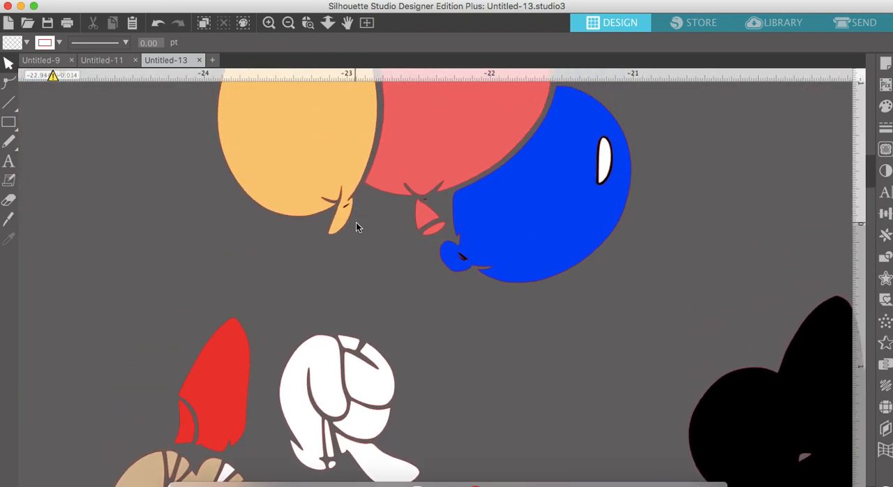
{"action": "left_click", "coordinate": [349, 208]}
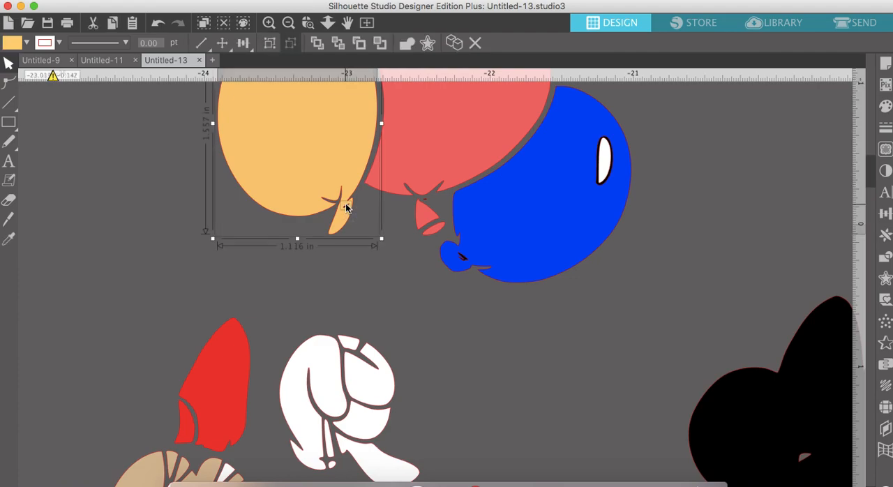
{"action": "right_click", "coordinate": [347, 207]}
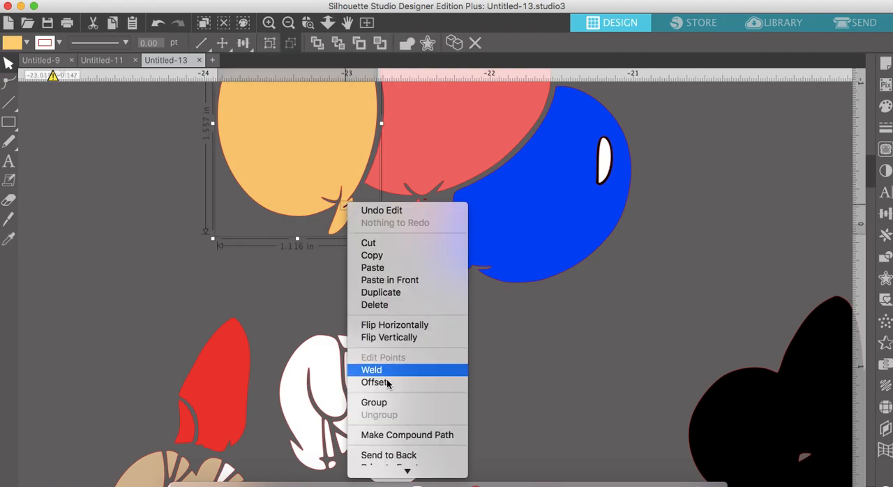
{"action": "left_click", "coordinate": [396, 436]}
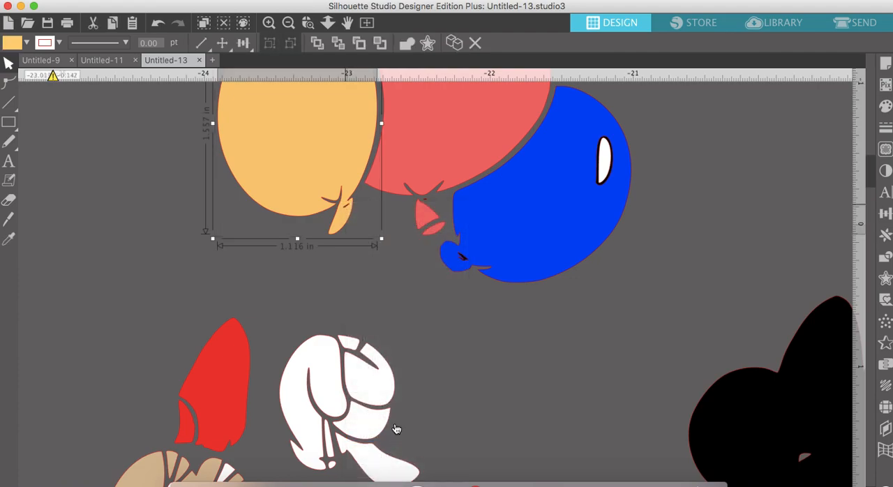
{"action": "left_click", "coordinate": [428, 204]}
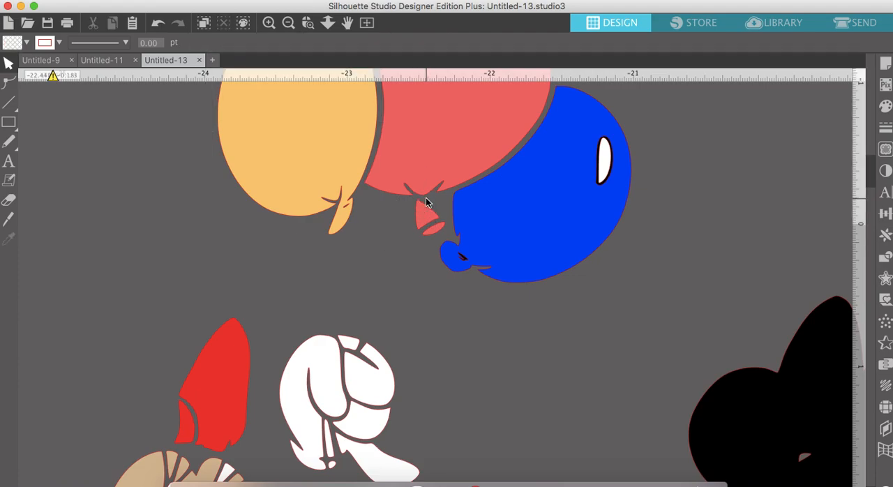
- Make a compound path from the blue balloon and the small black crease piece in its knot
{"action": "left_click", "coordinate": [457, 269]}
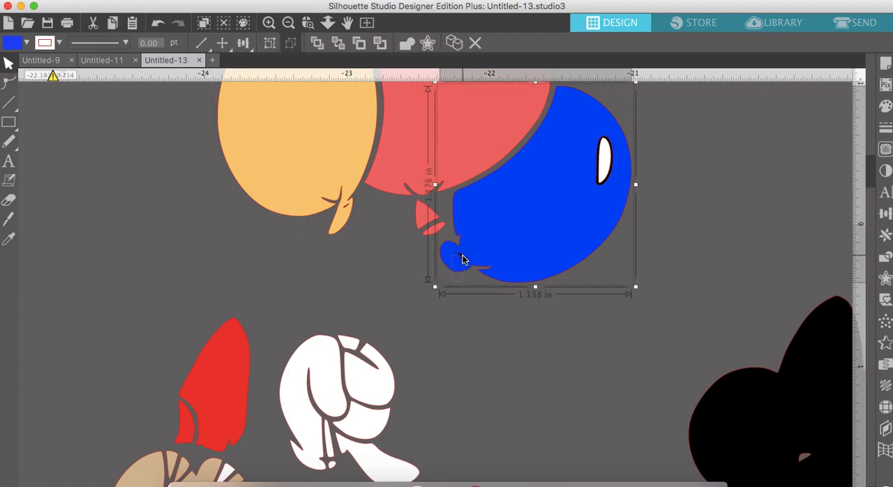
{"action": "right_click", "coordinate": [464, 254]}
{"action": "scroll", "coordinate": [513, 439], "scroll_direction": "down", "scroll_amount": 3}
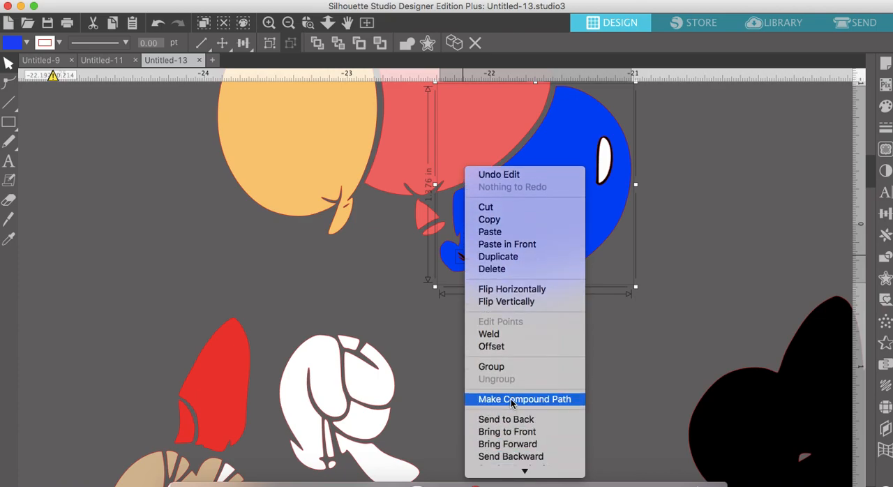
{"action": "left_click", "coordinate": [513, 397]}
{"action": "scroll", "coordinate": [513, 406], "scroll_direction": "up", "scroll_amount": 3}
{"action": "left_click", "coordinate": [681, 337]}
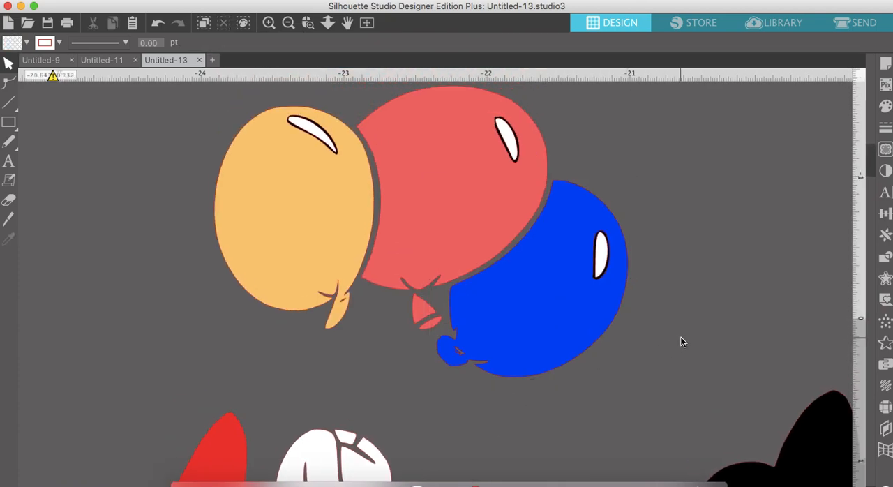
- Move the blue balloon's white highlight aside, and cut the black highlight shape out of the balloon with a compound path
{"action": "left_click_drag", "start_coordinate": [606, 261], "coordinate": [697, 255]}
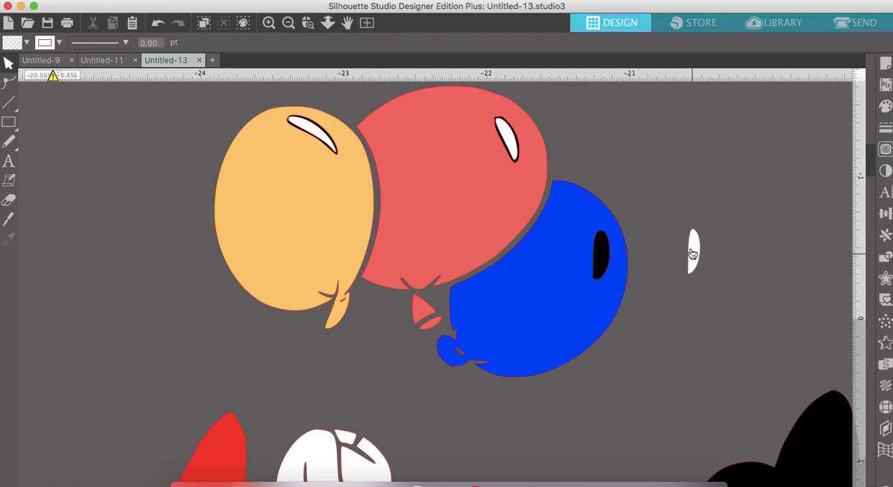
{"action": "left_click", "coordinate": [609, 254]}
{"action": "right_click", "coordinate": [607, 250]}
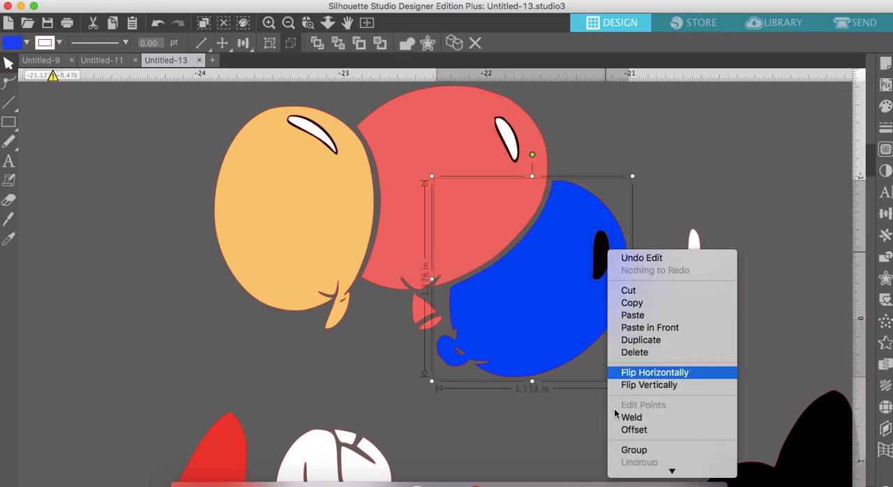
{"action": "left_click", "coordinate": [637, 396]}
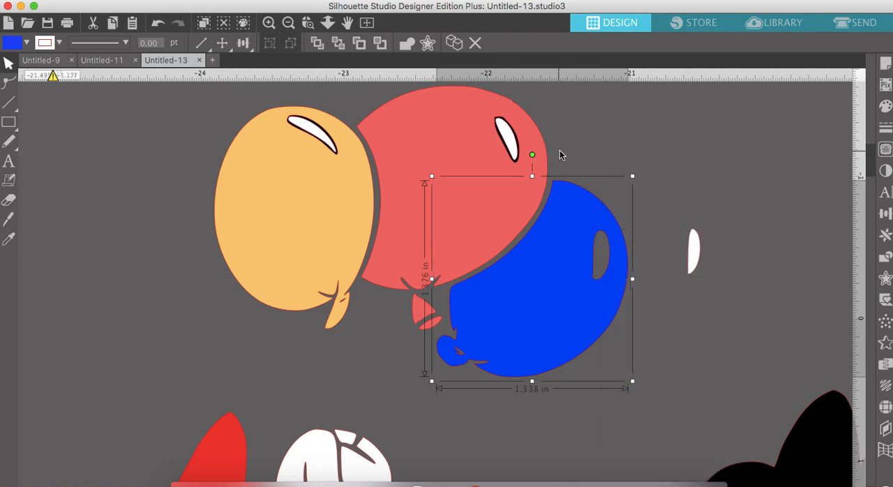
- Set the red balloon's white highlight aside, and make a compound path from the balloon and the black highlight shape
{"action": "left_click", "coordinate": [558, 151]}
{"action": "left_click_drag", "start_coordinate": [510, 138], "coordinate": [603, 117]}
{"action": "left_click", "coordinate": [539, 105]}
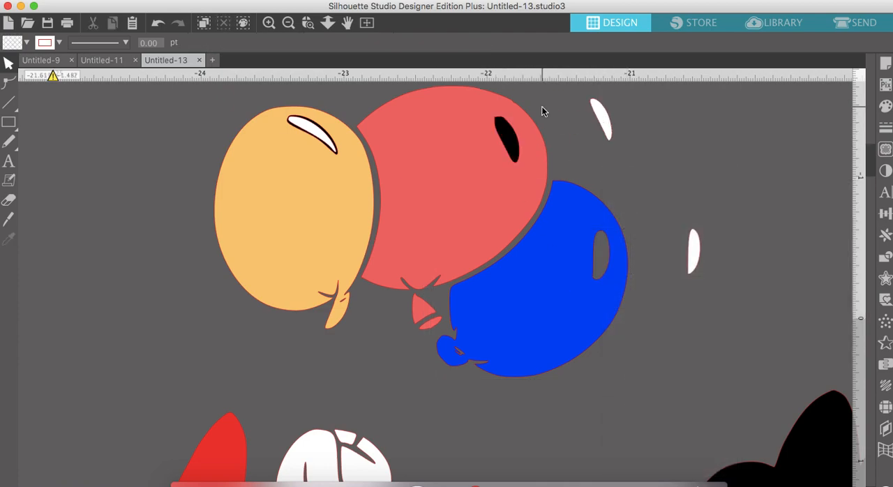
{"action": "left_click", "coordinate": [527, 132]}
{"action": "left_click", "coordinate": [514, 135], "text": "shift"}
{"action": "right_click", "coordinate": [514, 137]}
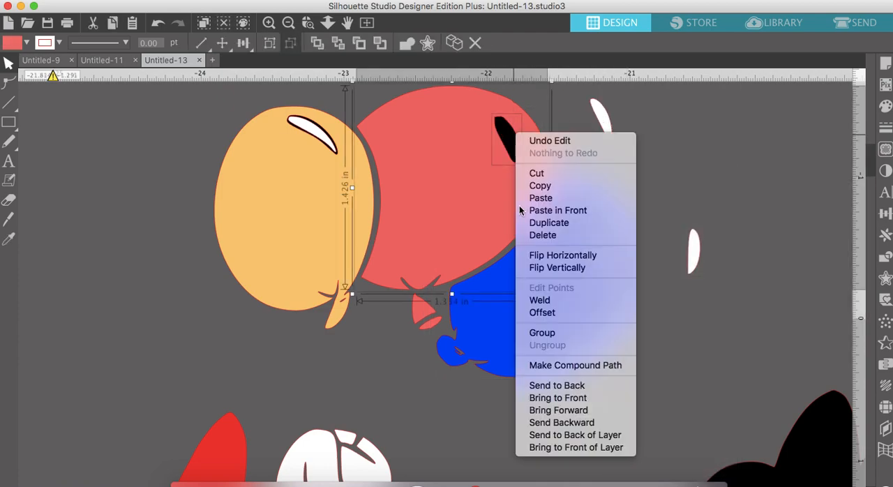
{"action": "left_click", "coordinate": [551, 366]}
{"action": "scroll", "coordinate": [401, 190], "scroll_direction": "up", "scroll_amount": 5}
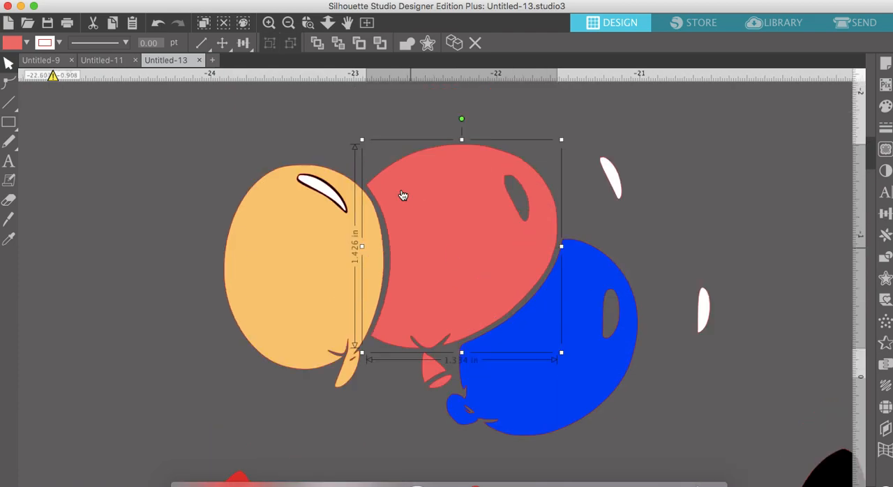
- Move the yellow-orange balloon's white highlight aside, and cut the black highlight shape out of the balloon with a compound path
{"action": "left_click", "coordinate": [401, 189]}
{"action": "left_click_drag", "start_coordinate": [346, 262], "coordinate": [390, 200]}
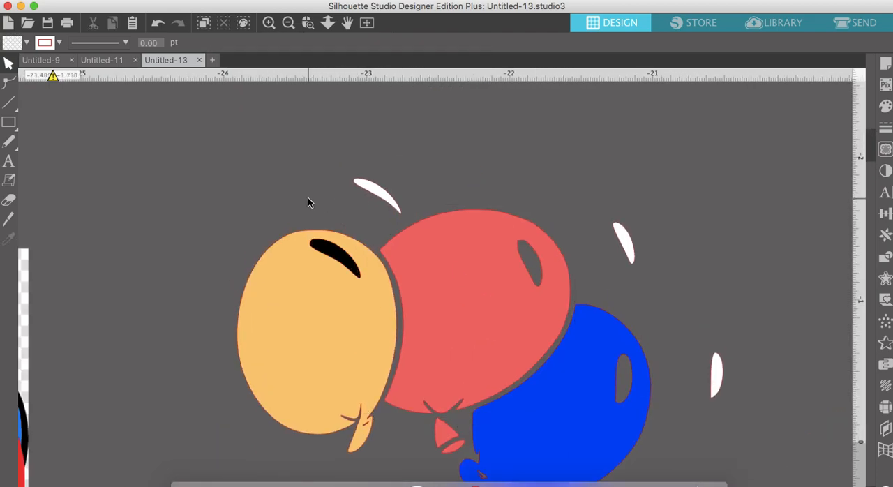
{"action": "left_click", "coordinate": [319, 235]}
{"action": "right_click", "coordinate": [322, 250]}
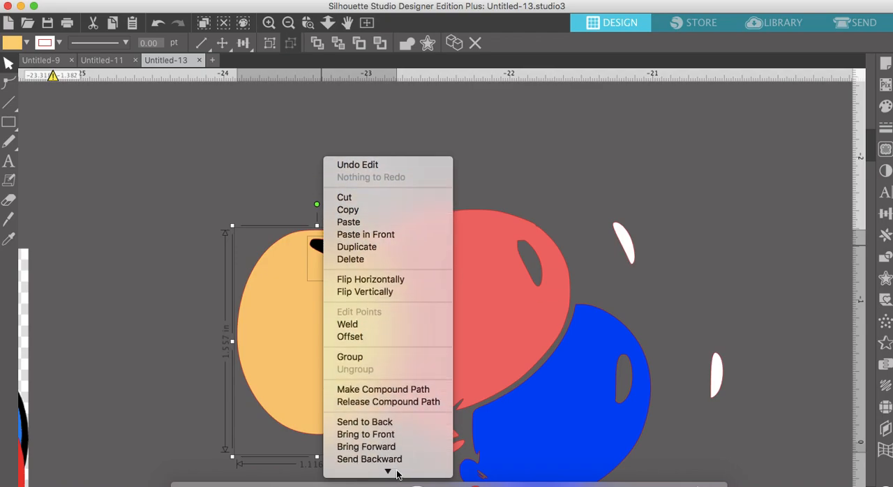
{"action": "left_click", "coordinate": [392, 377]}
- Place the three white highlights back into the cutouts of the yellow-orange, red and blue balloons
{"action": "left_click_drag", "start_coordinate": [377, 188], "coordinate": [335, 250]}
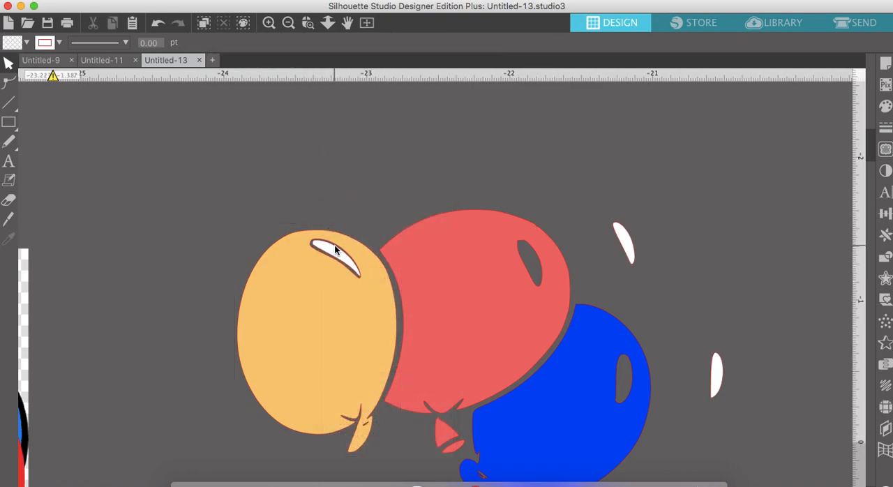
{"action": "left_click_drag", "start_coordinate": [621, 237], "coordinate": [533, 259]}
{"action": "left_click_drag", "start_coordinate": [719, 370], "coordinate": [628, 374]}
- Delete the tiny stray specks beside Minnie's head, beneath the raised glove
{"action": "scroll", "coordinate": [628, 369], "scroll_direction": "down", "scroll_amount": 10}
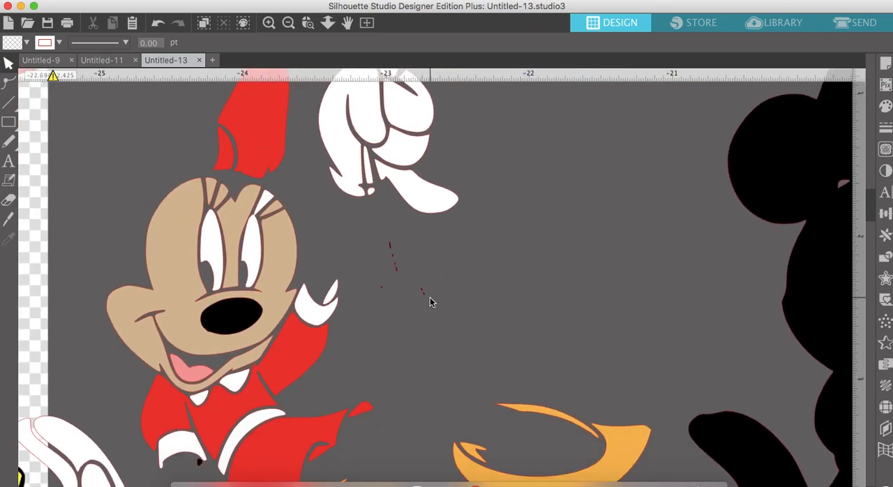
{"action": "left_click_drag", "start_coordinate": [434, 304], "coordinate": [376, 238]}
{"action": "key", "text": "Delete"}
- Make a compound path from Minnie's tan face and the black nose so the nose is cut out
{"action": "left_click", "coordinate": [268, 25]}
{"action": "scroll", "coordinate": [231, 319], "scroll_direction": "left", "scroll_amount": 4}
{"action": "scroll", "coordinate": [232, 319], "scroll_direction": "down", "scroll_amount": 2}
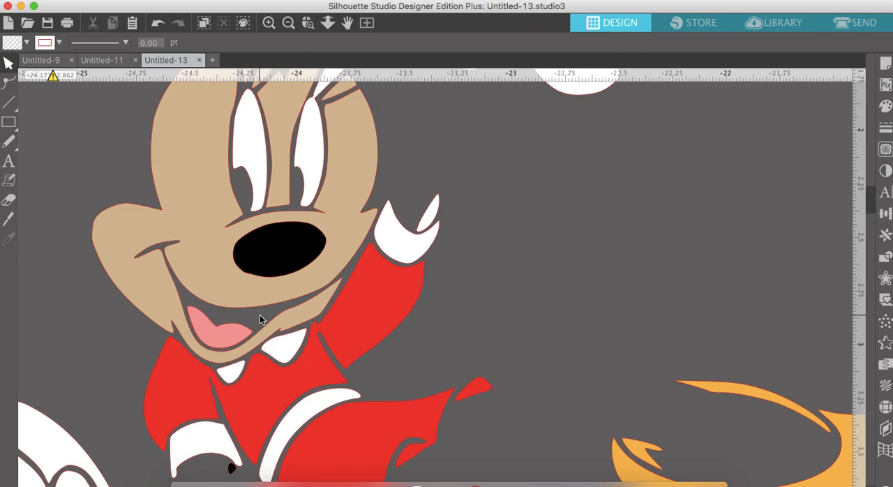
{"action": "left_click", "coordinate": [260, 316]}
{"action": "right_click", "coordinate": [272, 275]}
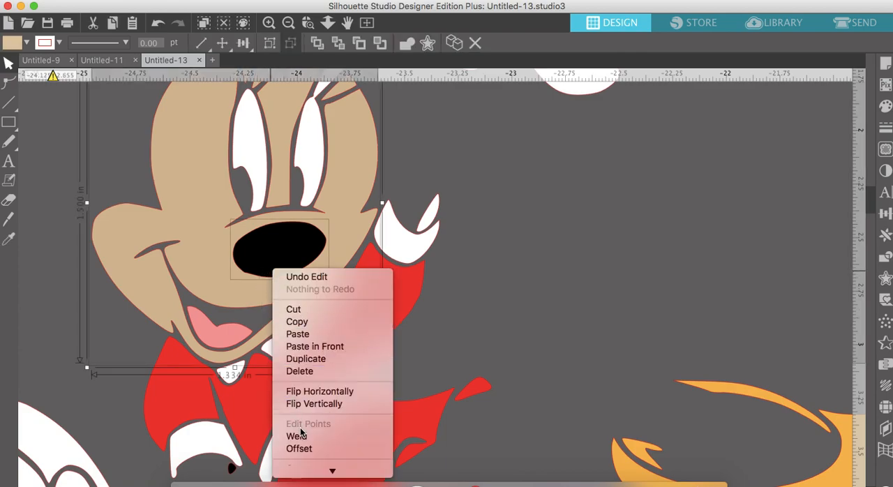
{"action": "left_click", "coordinate": [320, 403]}
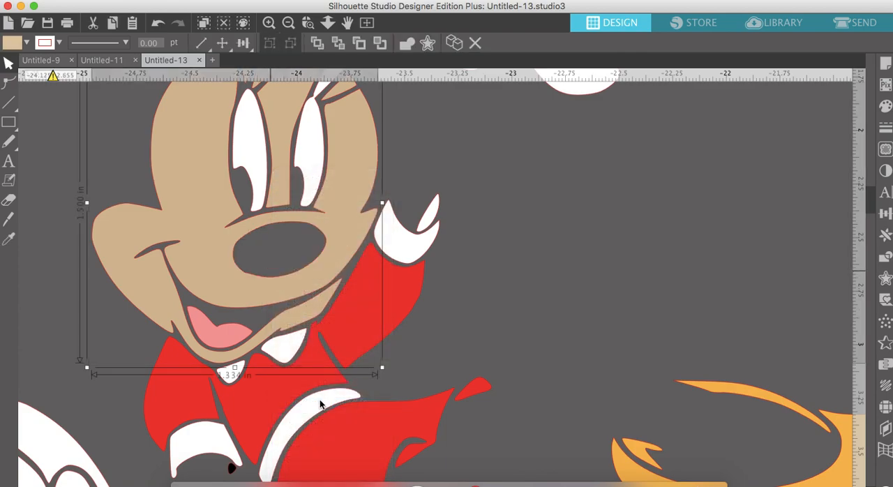
- Fill the small black piece by the cuff of Minnie's lowered sleeve with white
{"action": "scroll", "coordinate": [293, 419], "scroll_direction": "down", "scroll_amount": 5}
{"action": "left_click", "coordinate": [255, 375]}
{"action": "left_click", "coordinate": [886, 106]}
{"action": "left_click", "coordinate": [678, 140]}
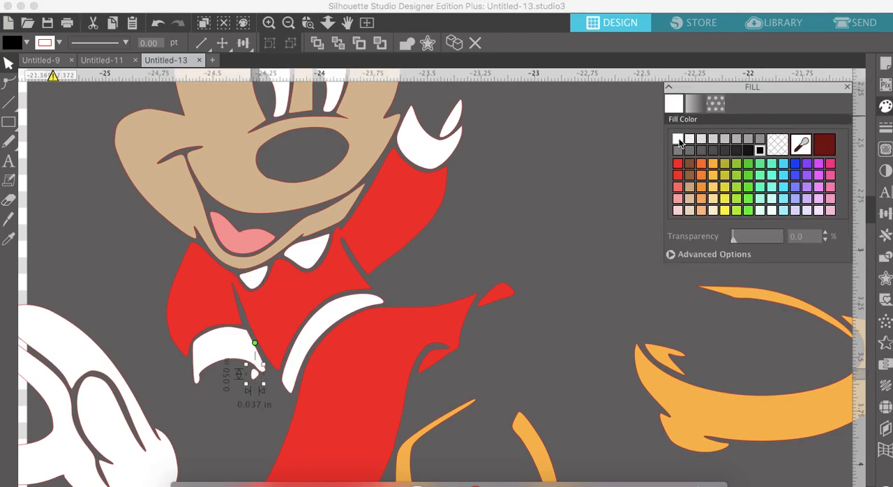
- Inspect Minnie's face, dress, gloves and shoes for pieces that still need cutting or recoloring
{"action": "scroll", "coordinate": [477, 243], "scroll_direction": "up", "scroll_amount": 5}
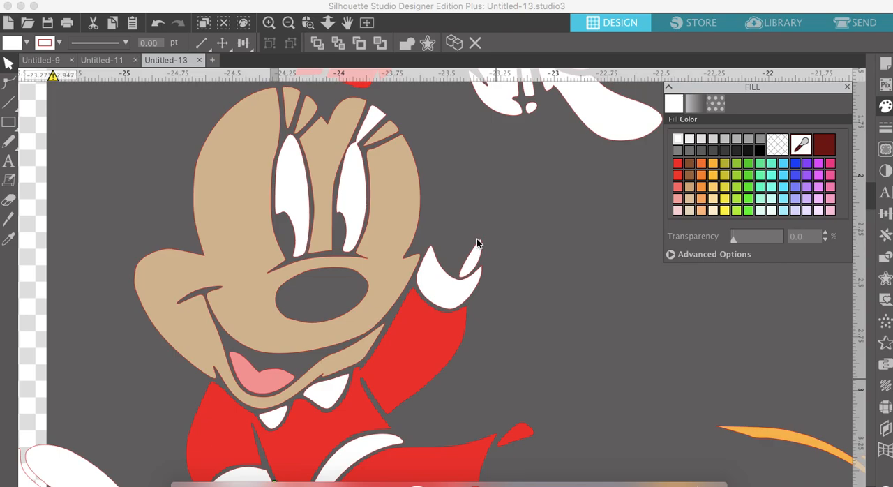
{"action": "scroll", "coordinate": [477, 243], "scroll_direction": "down", "scroll_amount": 10}
{"action": "scroll", "coordinate": [477, 242], "scroll_direction": "right", "scroll_amount": 5}
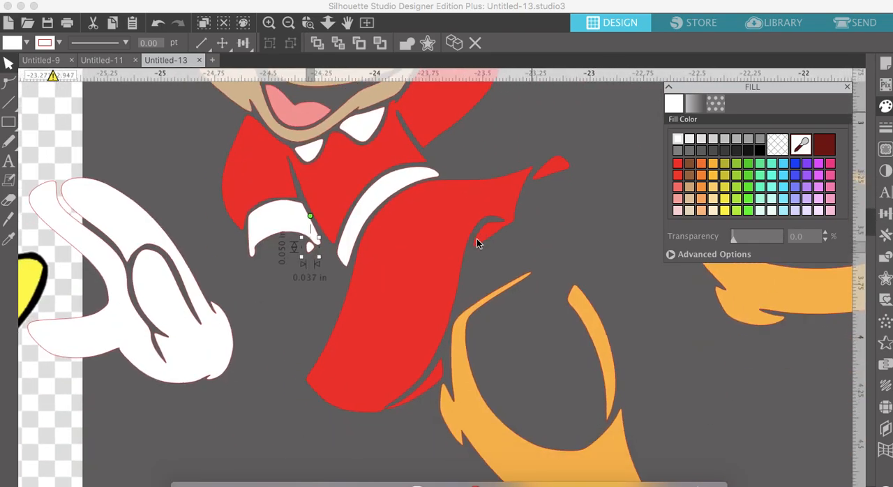
{"action": "scroll", "coordinate": [477, 243], "scroll_direction": "down", "scroll_amount": 4}
{"action": "scroll", "coordinate": [476, 243], "scroll_direction": "right", "scroll_amount": 4}
{"action": "scroll", "coordinate": [477, 243], "scroll_direction": "up", "scroll_amount": 12}
{"action": "scroll", "coordinate": [477, 243], "scroll_direction": "left", "scroll_amount": 6}
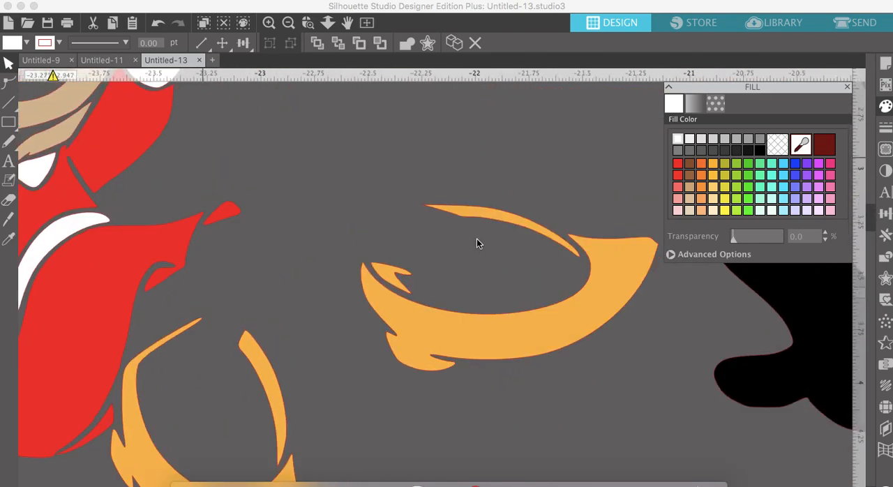
{"action": "scroll", "coordinate": [476, 239], "scroll_direction": "up", "scroll_amount": 4}
{"action": "scroll", "coordinate": [477, 238], "scroll_direction": "left", "scroll_amount": 2}
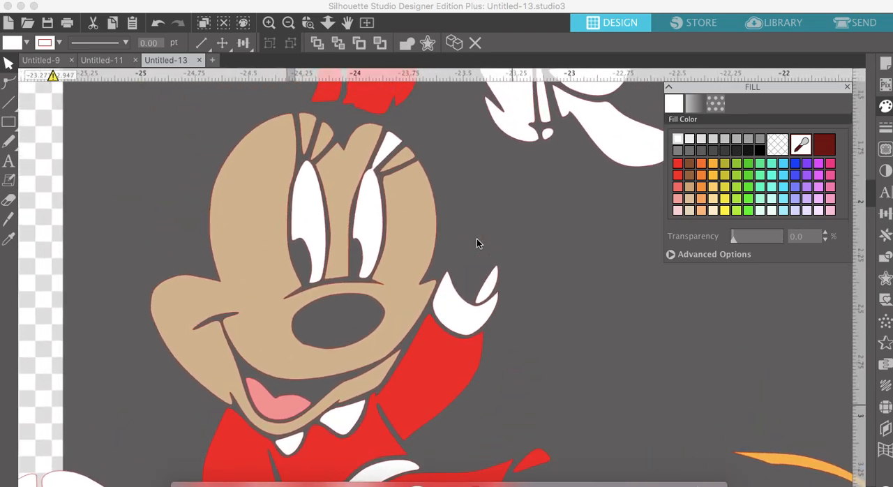
- With the Knife Tool in outline mode and Auto Apply off, draw a short curved cut where the white eyelash wedge meets the eye
{"action": "left_click", "coordinate": [270, 25]}
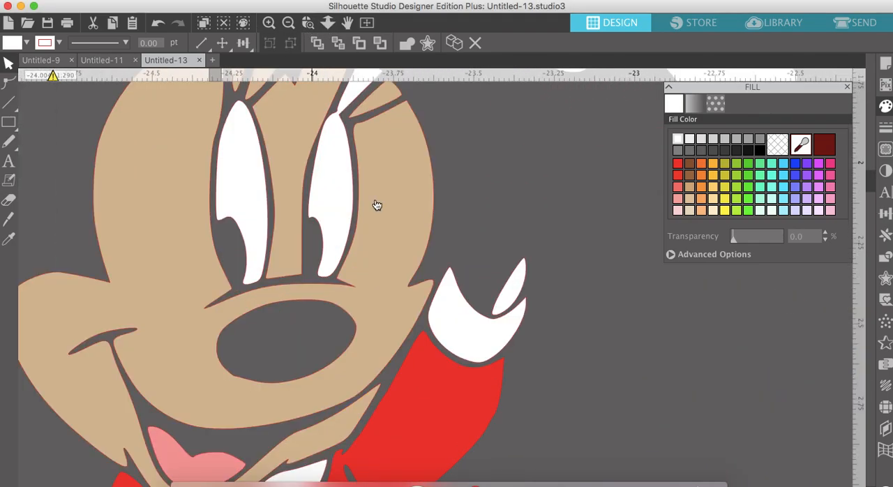
{"action": "scroll", "coordinate": [391, 222], "scroll_direction": "up", "scroll_amount": 4}
{"action": "scroll", "coordinate": [391, 222], "scroll_direction": "left", "scroll_amount": 1}
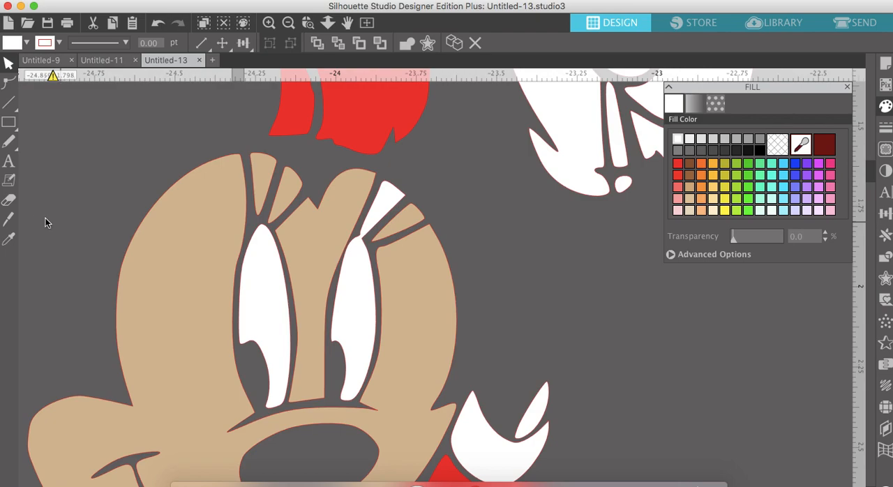
{"action": "left_click", "coordinate": [10, 221]}
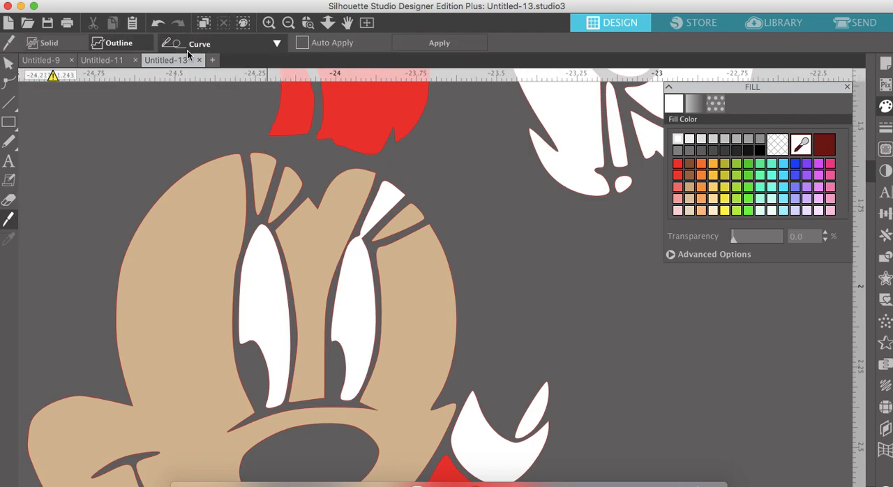
{"action": "left_click", "coordinate": [304, 46]}
{"action": "left_click", "coordinate": [302, 43]}
{"action": "left_click", "coordinate": [268, 24]}
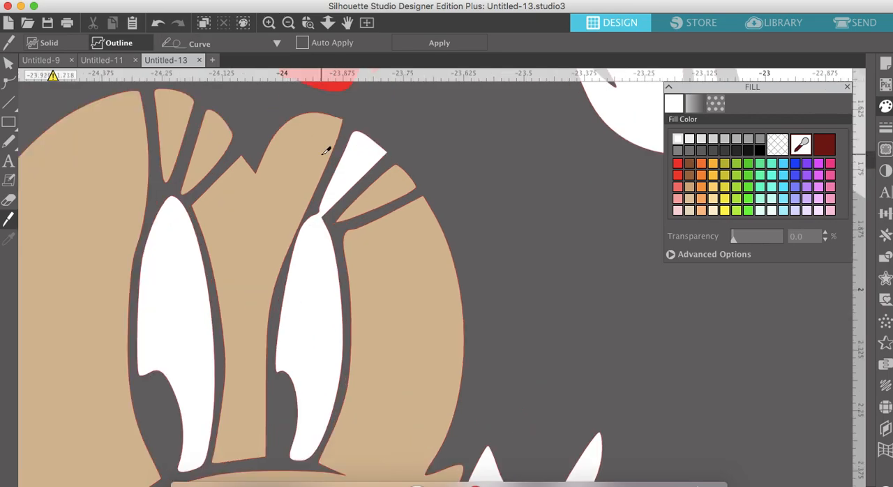
{"action": "scroll", "coordinate": [325, 146], "scroll_direction": "up", "scroll_amount": 1}
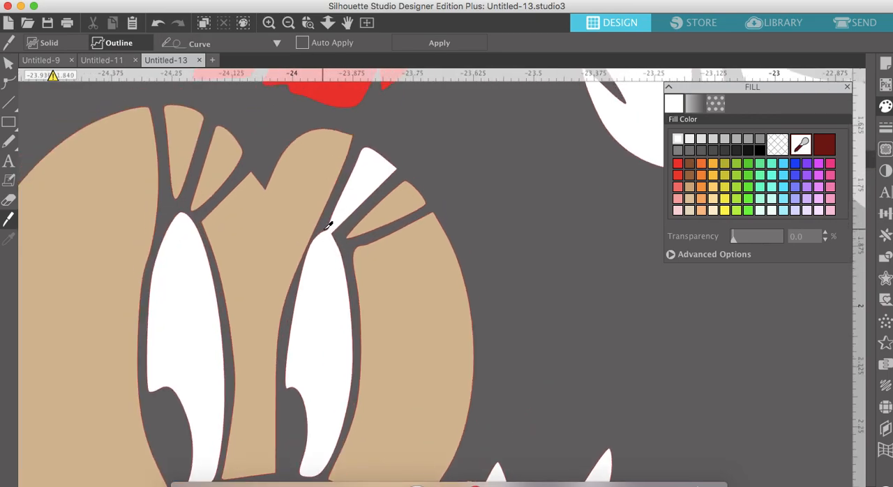
{"action": "left_click", "coordinate": [323, 229]}
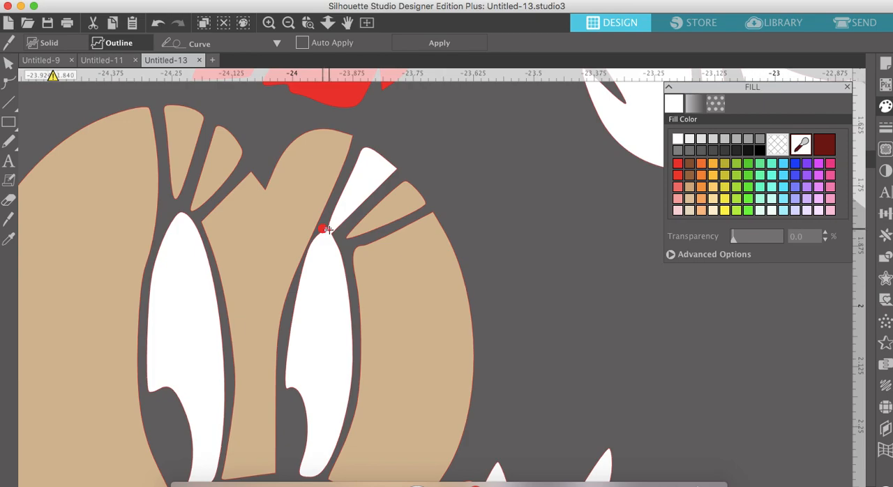
{"action": "left_click_drag", "start_coordinate": [323, 229], "coordinate": [338, 238]}
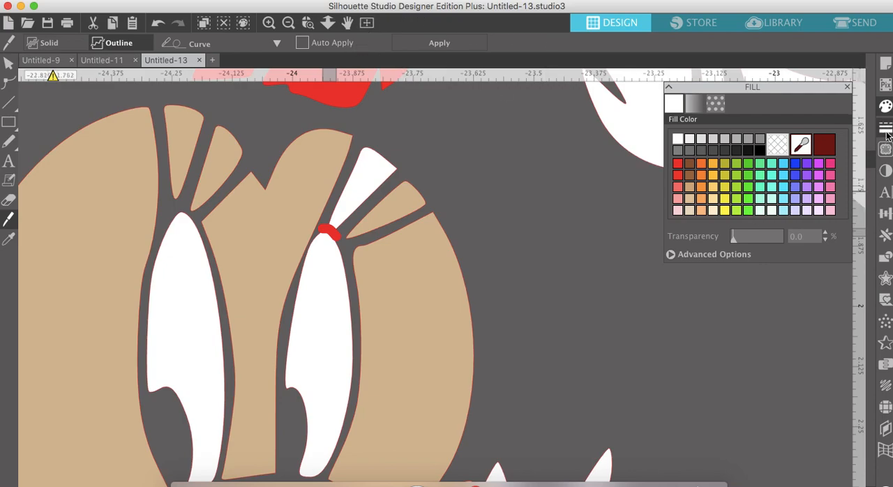
- Adjust the knife stroke's line thickness and apply the cut to separate the white wedge from the eye
{"action": "left_click", "coordinate": [887, 132]}
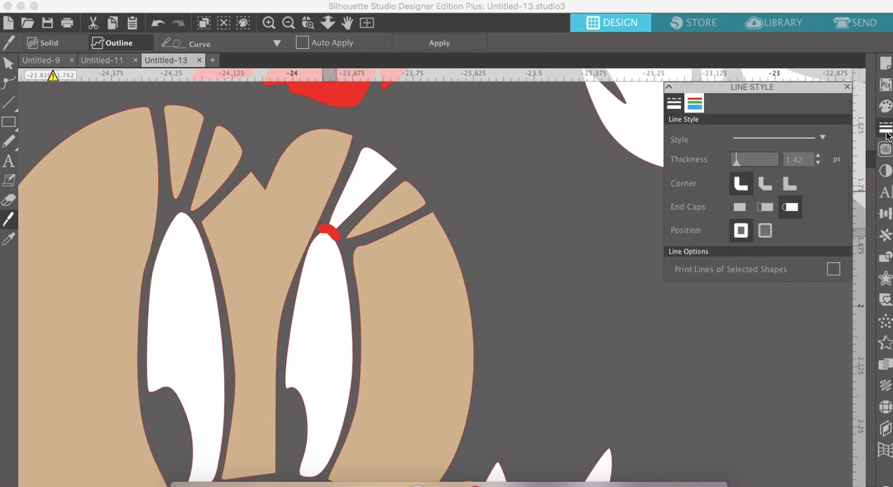
{"action": "left_click", "coordinate": [819, 162]}
{"action": "left_click", "coordinate": [820, 158]}
{"action": "left_click", "coordinate": [820, 159]}
{"action": "left_click", "coordinate": [469, 44]}
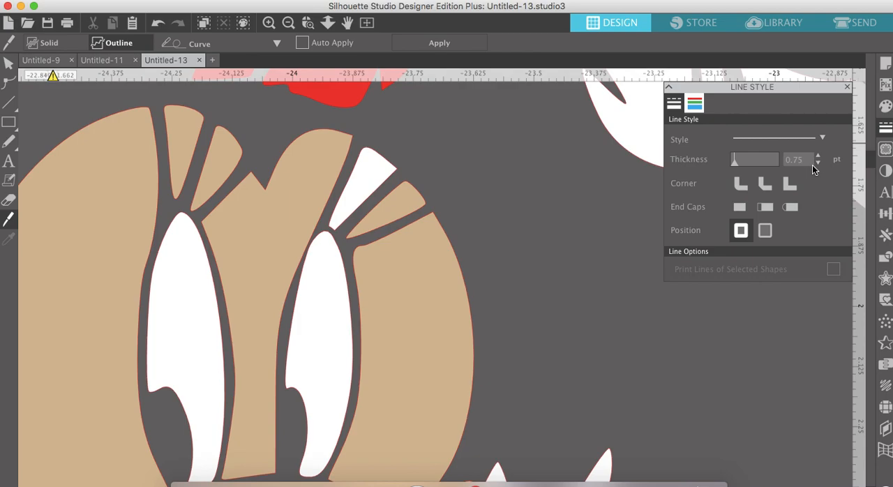
- Fill the separated white wedge between Minnie's eyelashes with the tan color of the face
{"action": "left_click", "coordinate": [8, 63]}
{"action": "left_click", "coordinate": [289, 23]}
{"action": "left_click", "coordinate": [289, 23]}
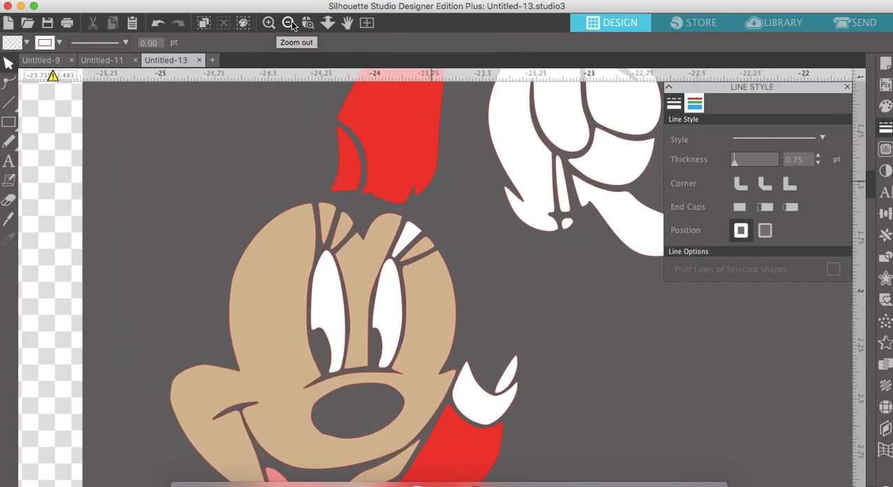
{"action": "left_click", "coordinate": [291, 23]}
{"action": "left_click", "coordinate": [423, 253]}
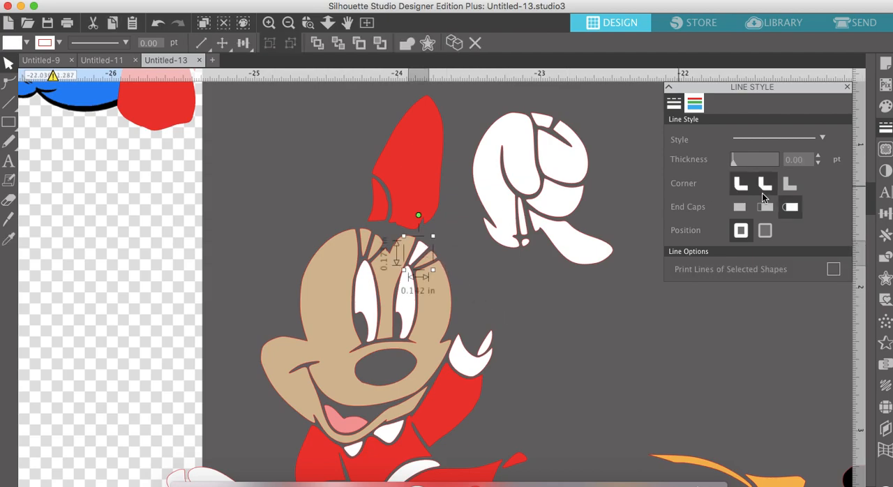
{"action": "left_click", "coordinate": [885, 106]}
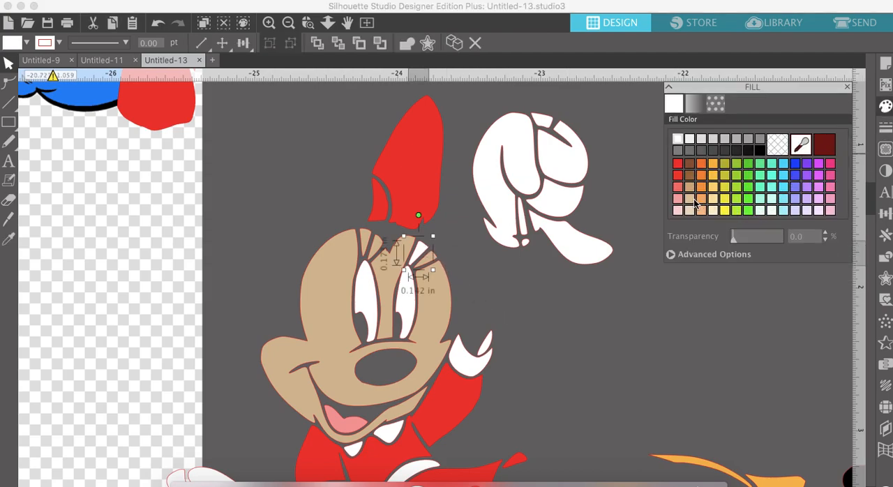
{"action": "left_click", "coordinate": [689, 199]}
- Align the black Minnie silhouette with the colored pieces, and move the original Minnie image farther away from them
{"action": "left_click", "coordinate": [290, 23]}
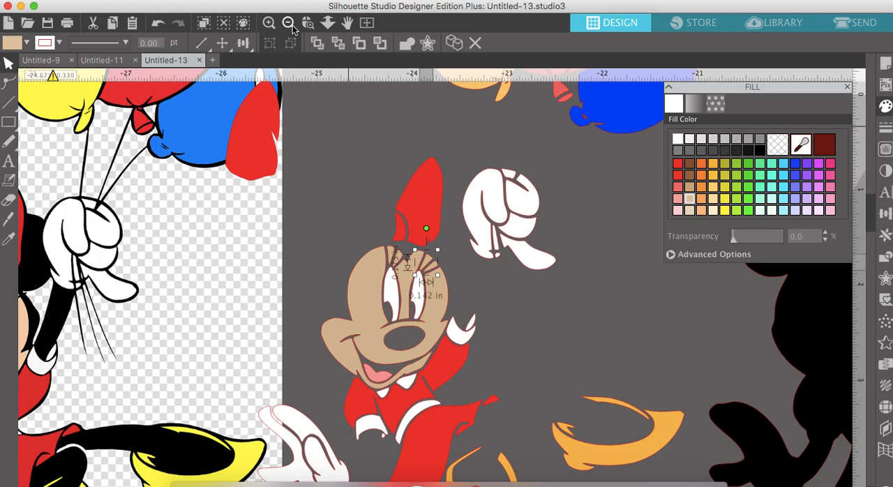
{"action": "left_click", "coordinate": [293, 27]}
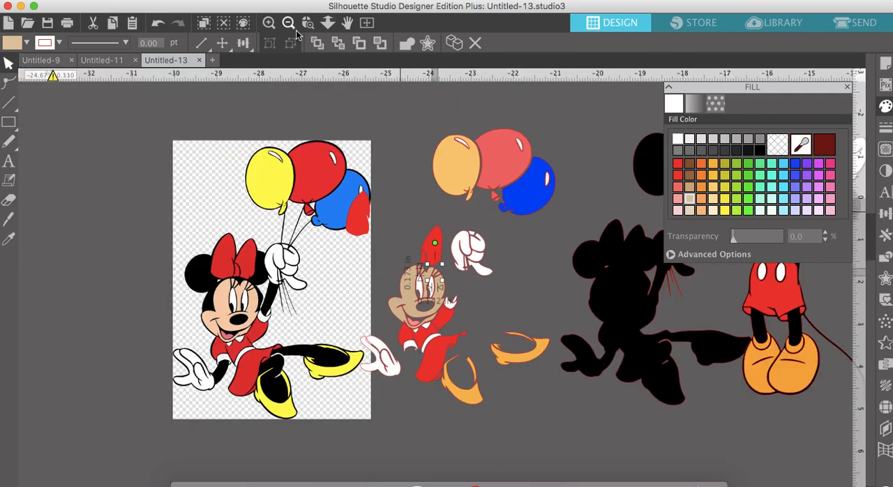
{"action": "left_click_drag", "start_coordinate": [604, 314], "coordinate": [426, 314]}
{"action": "left_click_drag", "start_coordinate": [337, 286], "coordinate": [197, 286]}
{"action": "left_click_drag", "start_coordinate": [498, 253], "coordinate": [475, 250]}
{"action": "key", "text": "Escape"}
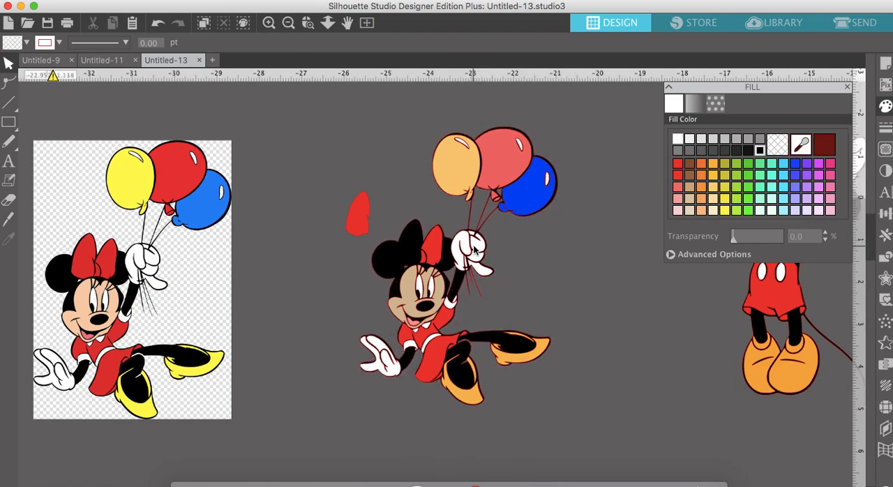
- Fine-tune the black silhouette's alignment and fit the loose red bow loop onto Minnie's bow
{"action": "left_click", "coordinate": [271, 29]}
{"action": "scroll", "coordinate": [413, 230], "scroll_direction": "right", "scroll_amount": 5}
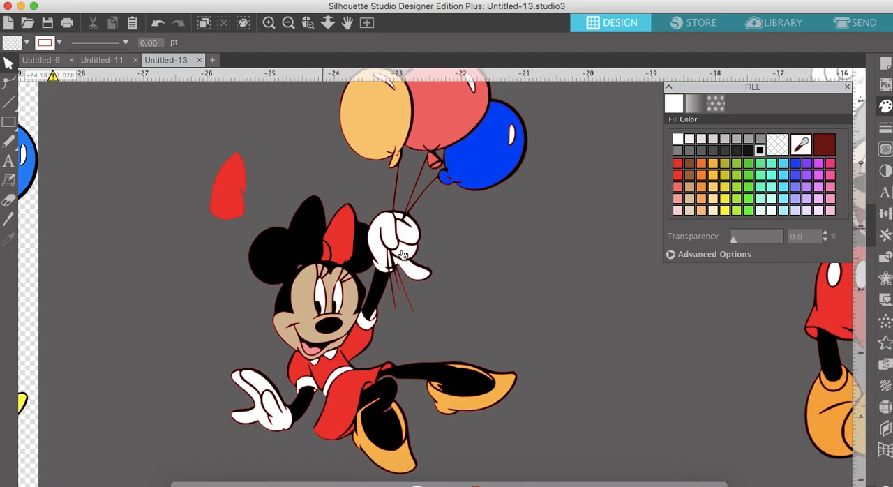
{"action": "left_click", "coordinate": [452, 381]}
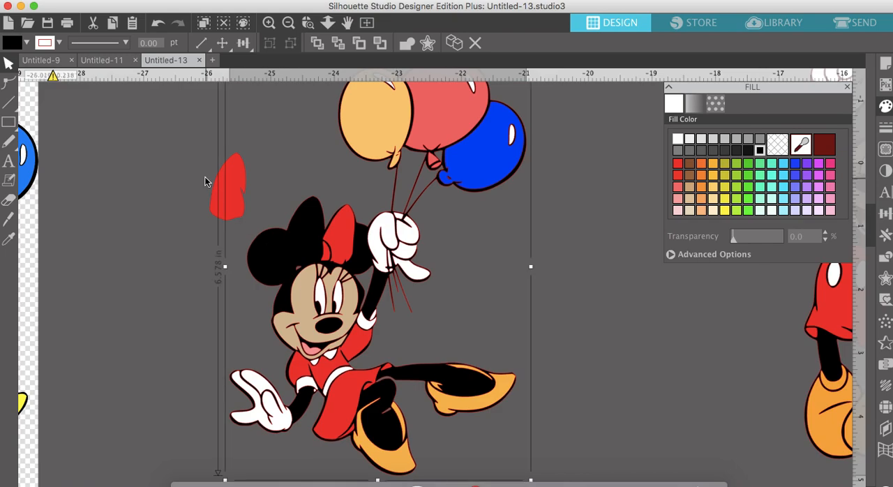
{"action": "left_click_drag", "start_coordinate": [213, 205], "coordinate": [293, 248]}
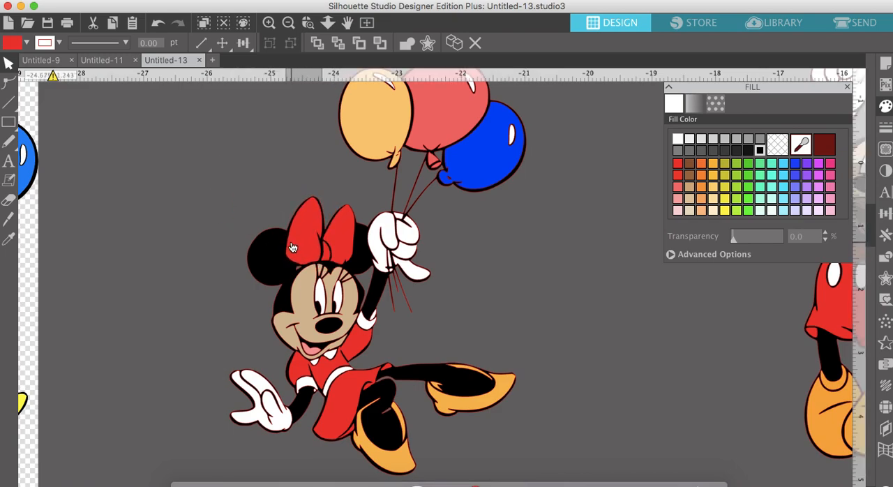
{"action": "key", "text": "Escape"}
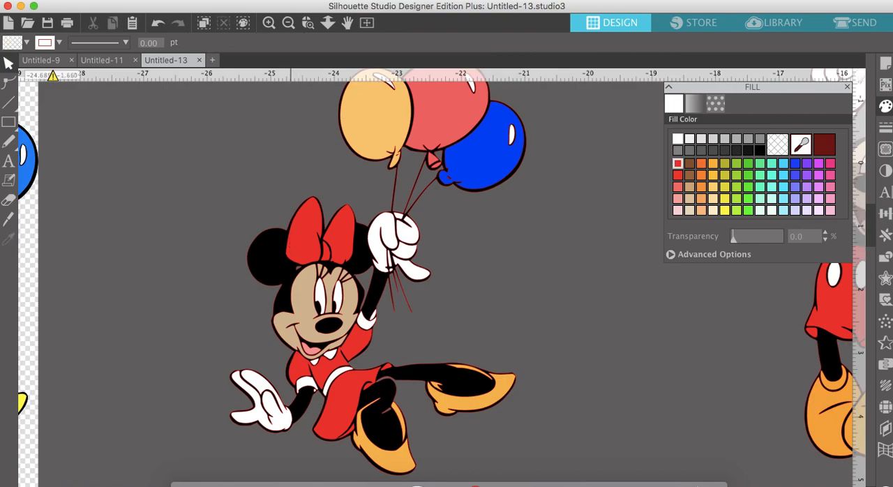
- Select all the pieces of the assembled Minnie with balloons and group them
{"action": "left_click", "coordinate": [288, 23]}
{"action": "left_click", "coordinate": [288, 23]}
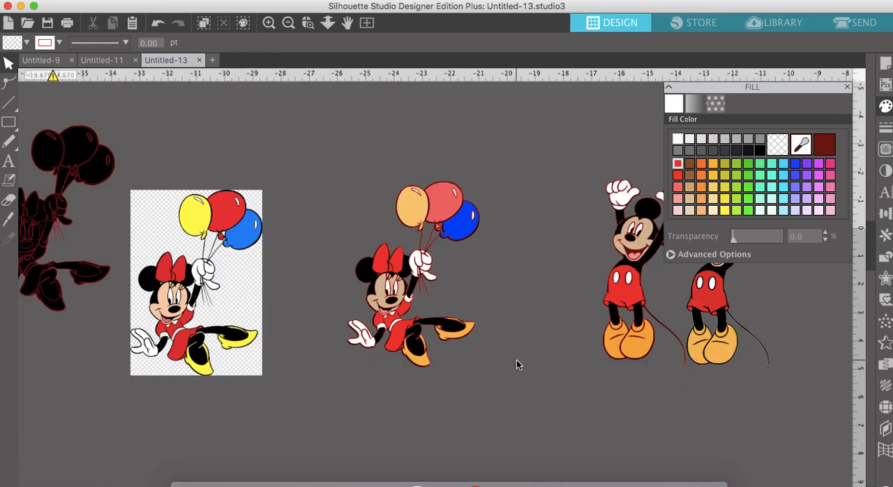
{"action": "left_click_drag", "start_coordinate": [517, 393], "coordinate": [329, 125]}
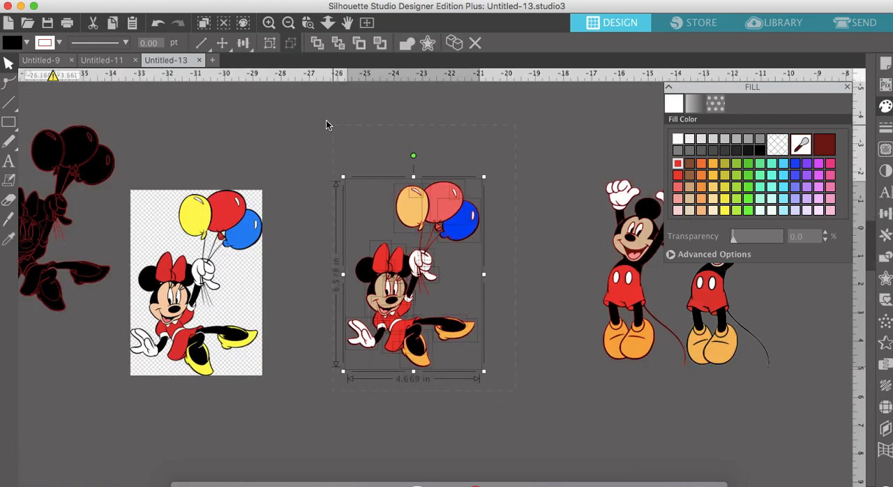
{"action": "left_click", "coordinate": [270, 45]}
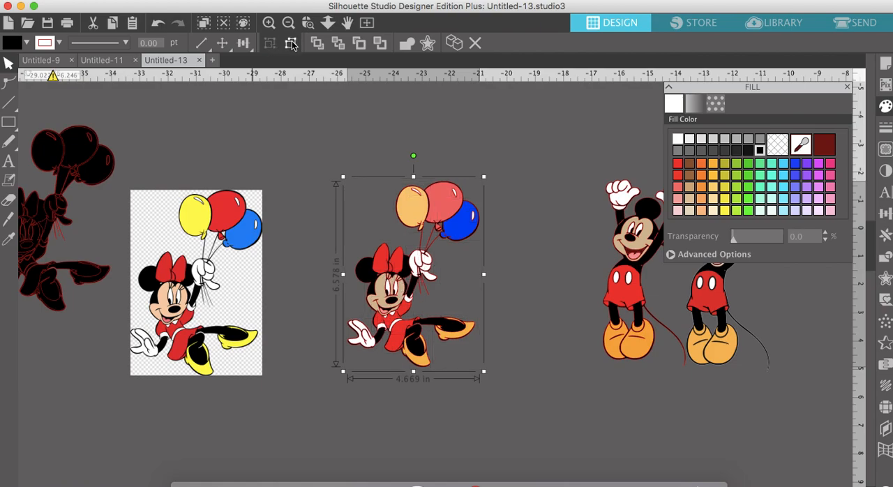
- Move the traced Mickey next to the grouped Minnie, and shift Minnie slightly closer to Mickey
{"action": "scroll", "coordinate": [444, 201], "scroll_direction": "right", "scroll_amount": 3}
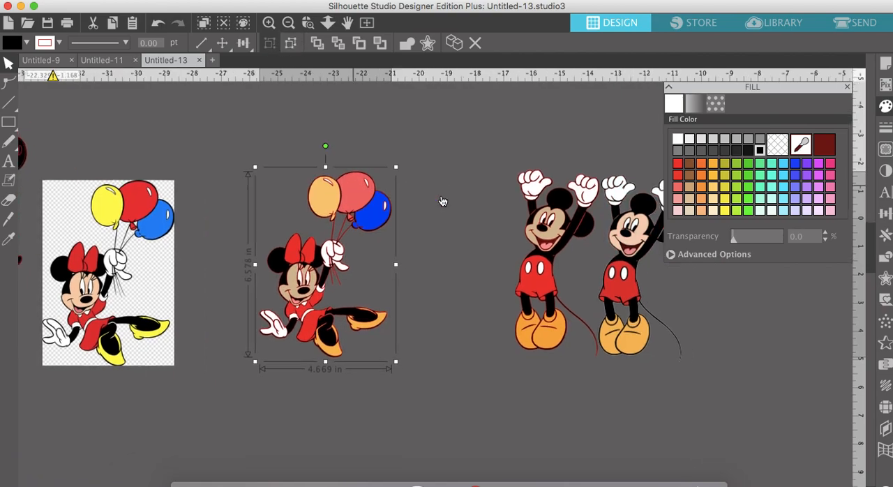
{"action": "left_click", "coordinate": [479, 277]}
{"action": "left_click_drag", "start_coordinate": [479, 277], "coordinate": [444, 275]}
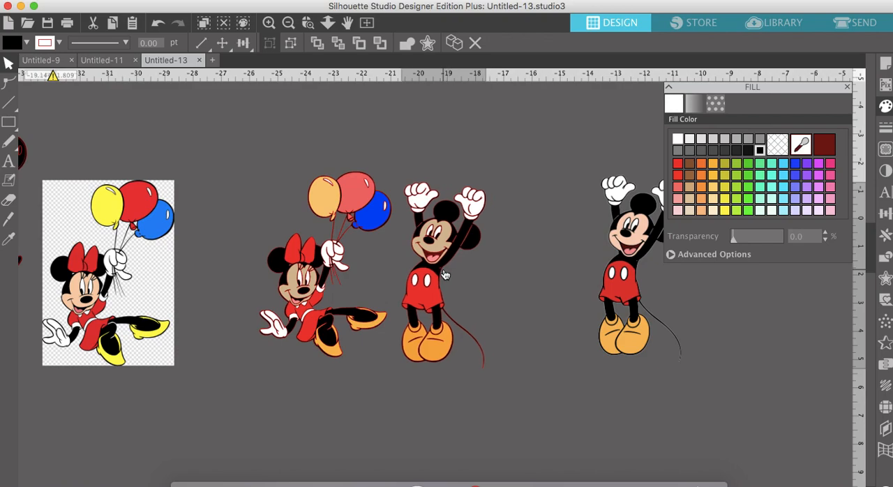
{"action": "left_click_drag", "start_coordinate": [329, 263], "coordinate": [339, 265]}
{"action": "left_click", "coordinate": [298, 133]}
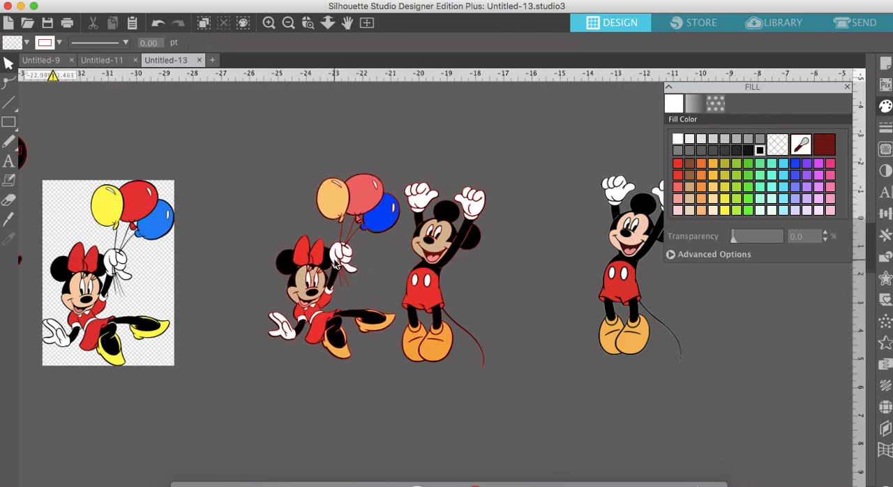
- Close the fill settings and examine the assembled Minnie and Mickey up close and side by side
{"action": "left_click", "coordinate": [269, 23]}
{"action": "left_click", "coordinate": [268, 27]}
{"action": "scroll", "coordinate": [335, 334], "scroll_direction": "left", "scroll_amount": 3}
{"action": "scroll", "coordinate": [335, 334], "scroll_direction": "up", "scroll_amount": 1}
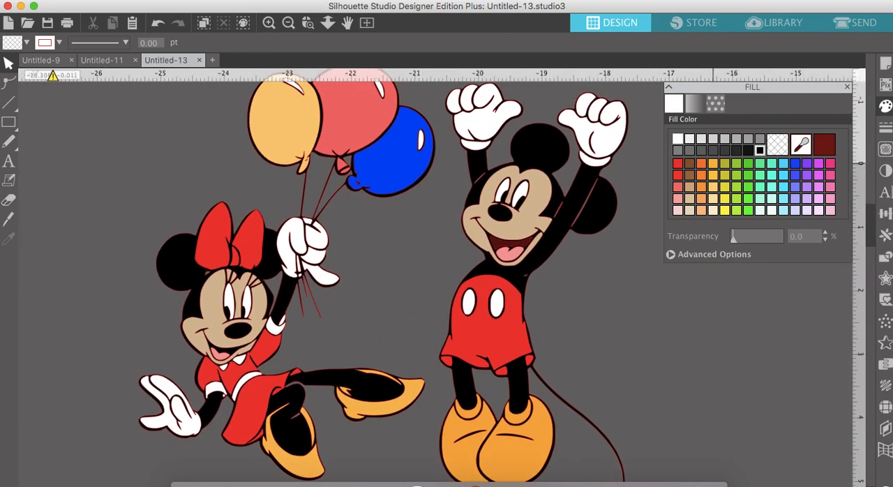
{"action": "left_click", "coordinate": [848, 86]}
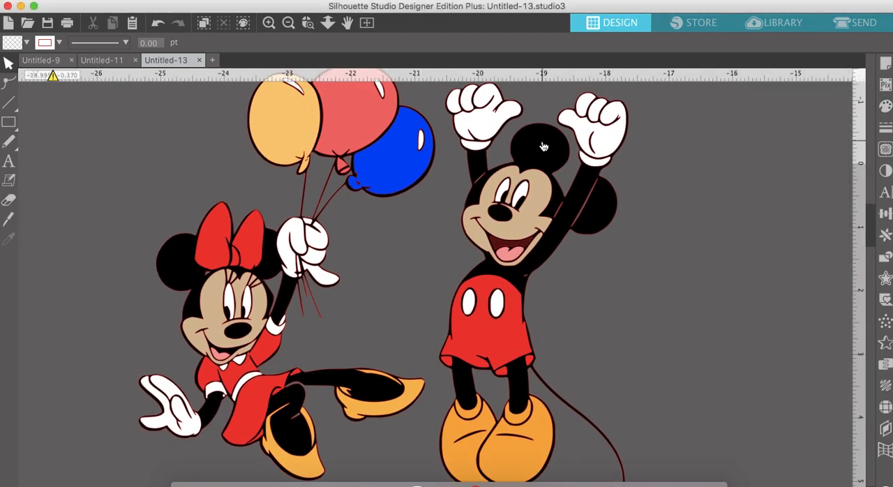
{"action": "left_click", "coordinate": [288, 25]}
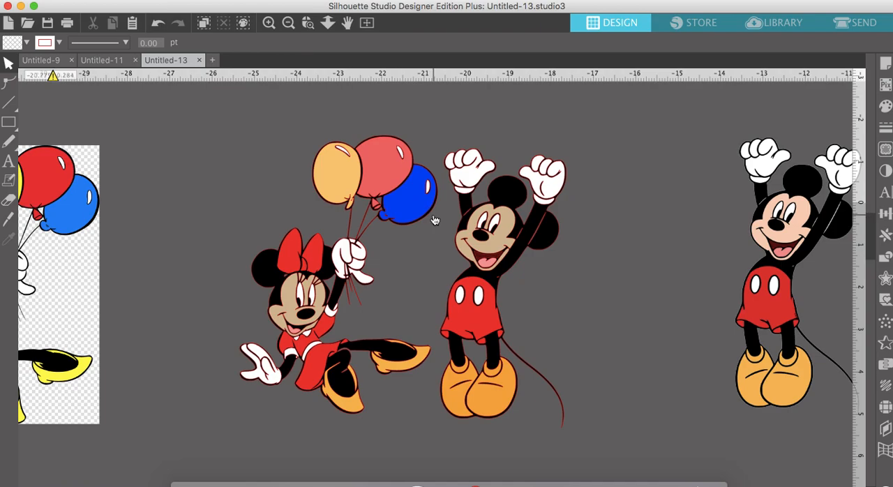